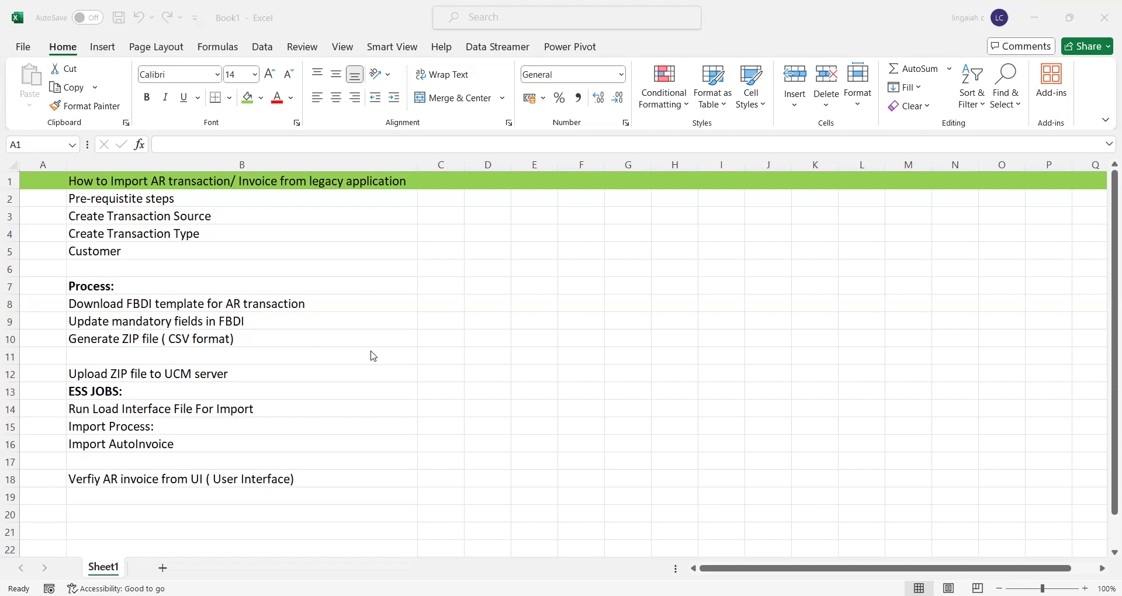
Step: Switch to the AutoInvoiceImportTemplate workbook and go to the Business Unit Name header on the RA_INTERFACE_LINES_ALL sheet
{"action": "key", "text": "alt+Tab"}
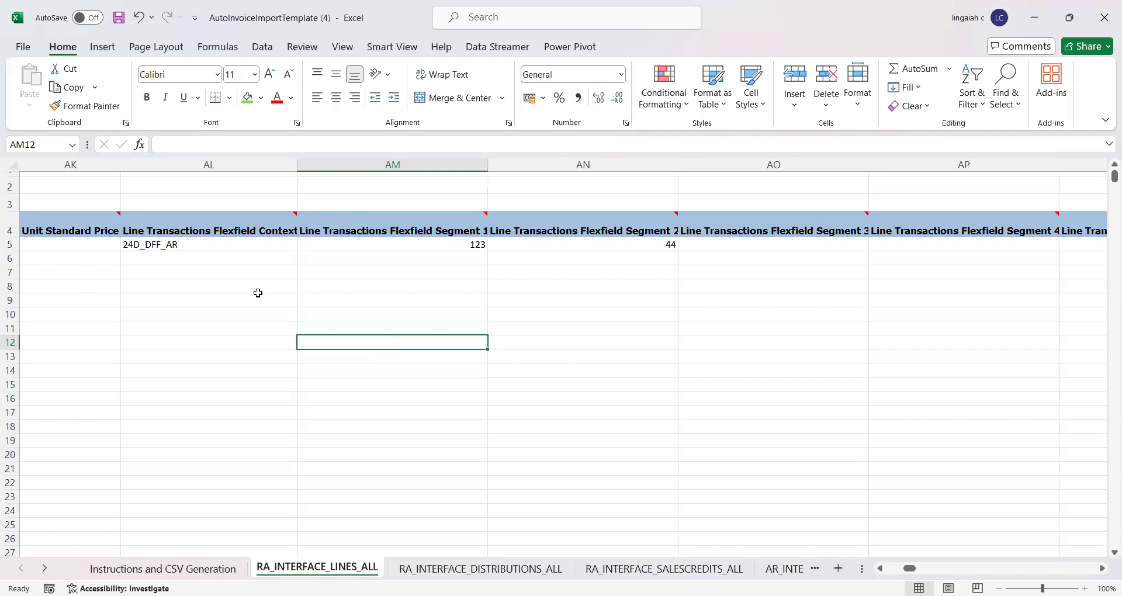
{"action": "left_click", "coordinate": [260, 297]}
{"action": "key", "text": "ctrl+Up"}
{"action": "key", "text": "ctrl+Up"}
{"action": "key", "text": "ctrl+Left"}
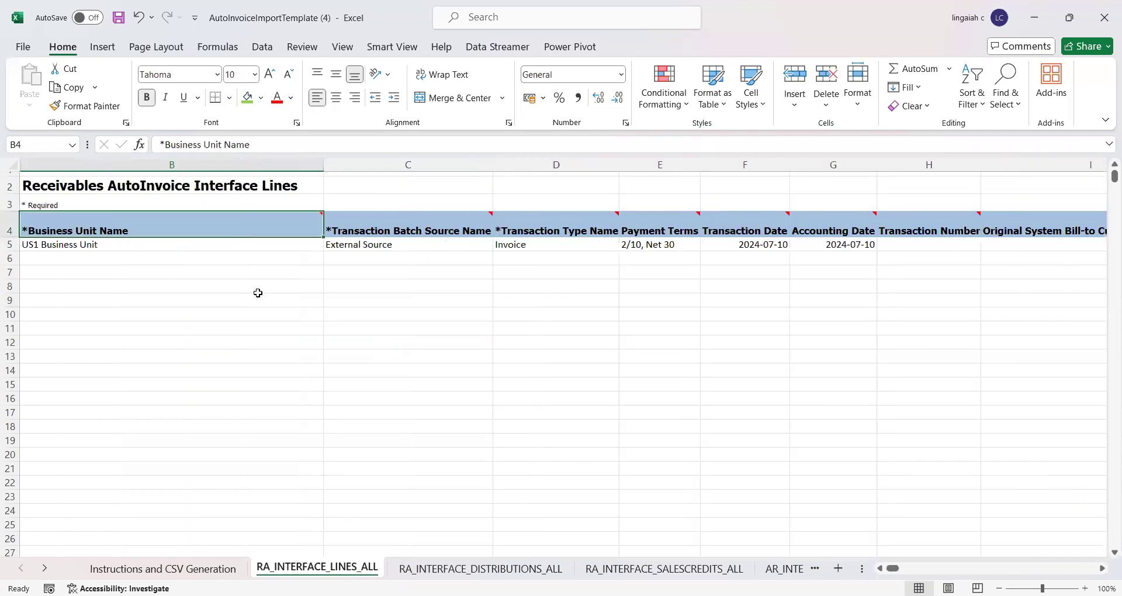
{"action": "key", "text": "Down"}
{"action": "key", "text": "Up"}
Step: Look through the Instructions and CSV Generation, RA_INTERFACE_LINES_ALL and AR_INTERFACE_CONTS_ALL sheets of the template
{"action": "left_click", "coordinate": [163, 569]}
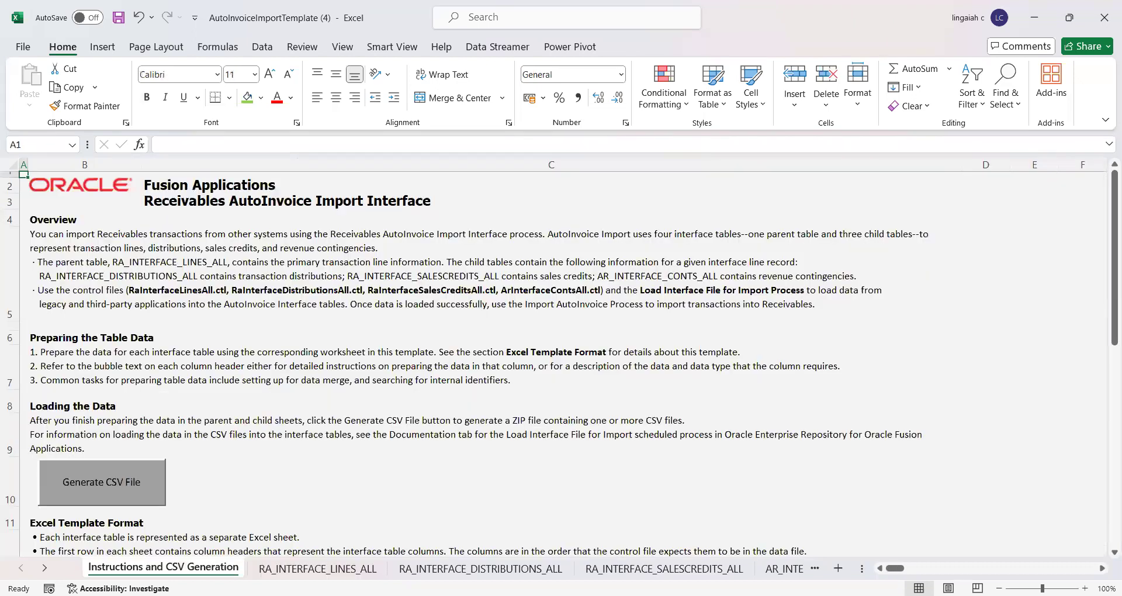
{"action": "left_click", "coordinate": [292, 570]}
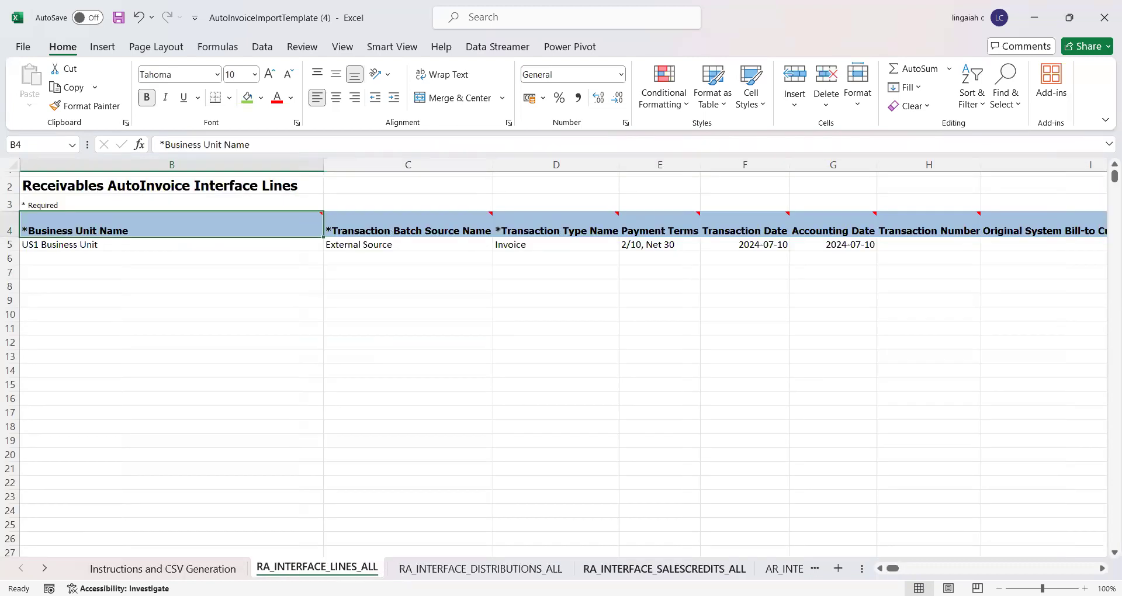
{"action": "left_click", "coordinate": [783, 569]}
{"action": "left_click", "coordinate": [609, 489]}
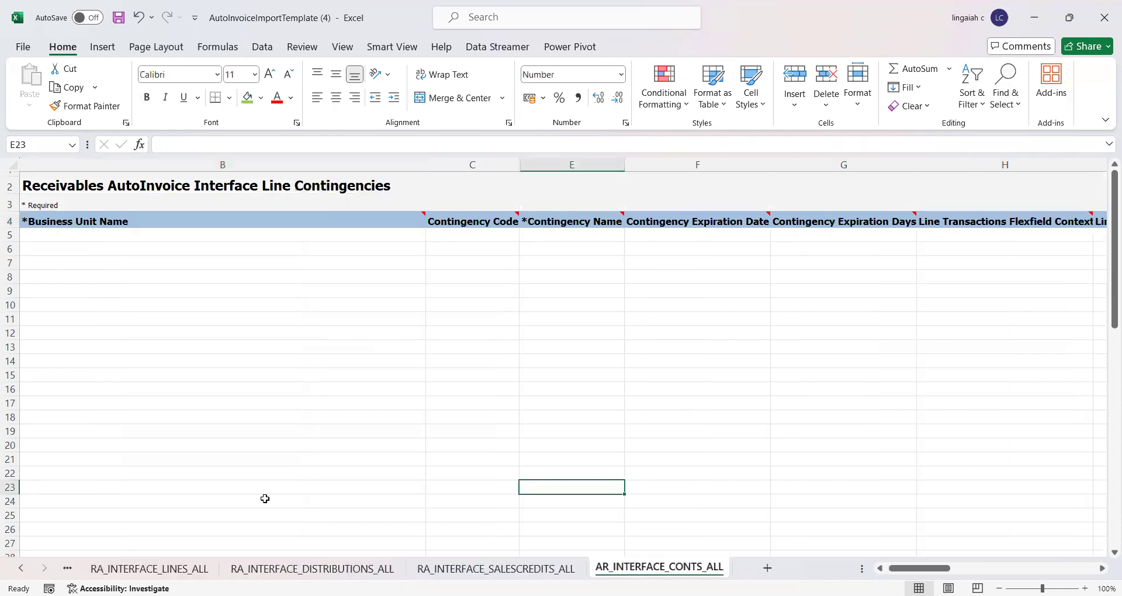
{"action": "left_click", "coordinate": [20, 568]}
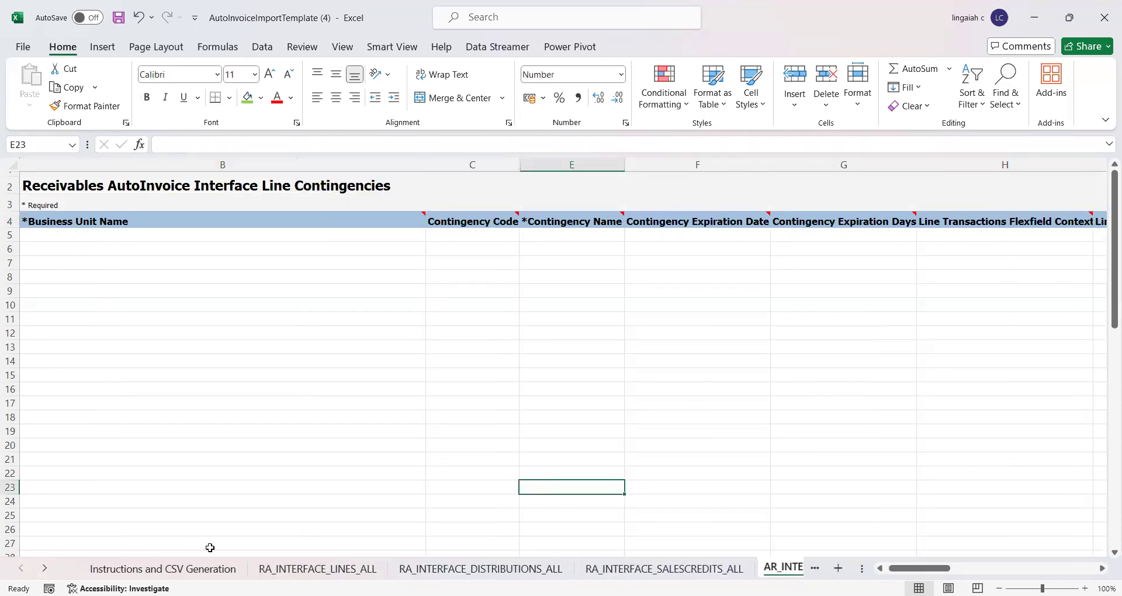
Step: Return to the RA_INTERFACE_LINES_ALL sheet and select the first data row's Business Unit Name cell
{"action": "left_click", "coordinate": [356, 570]}
{"action": "left_click", "coordinate": [313, 447]}
{"action": "key", "text": "Right"}
{"action": "key", "text": "ctrl+Up"}
{"action": "key", "text": "Left"}
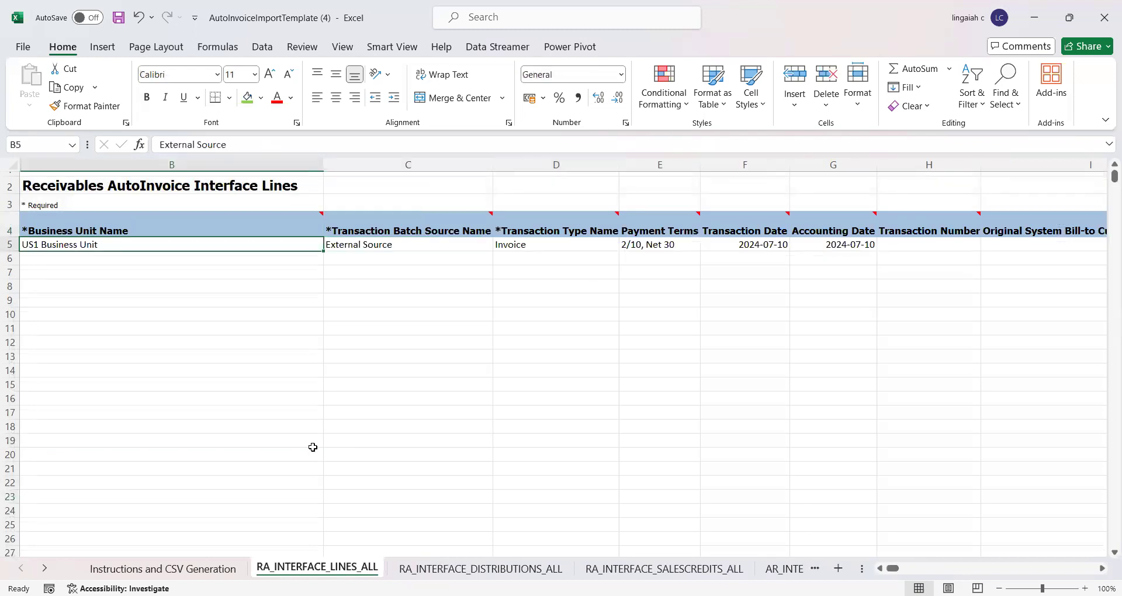
{"action": "left_click", "coordinate": [403, 442]}
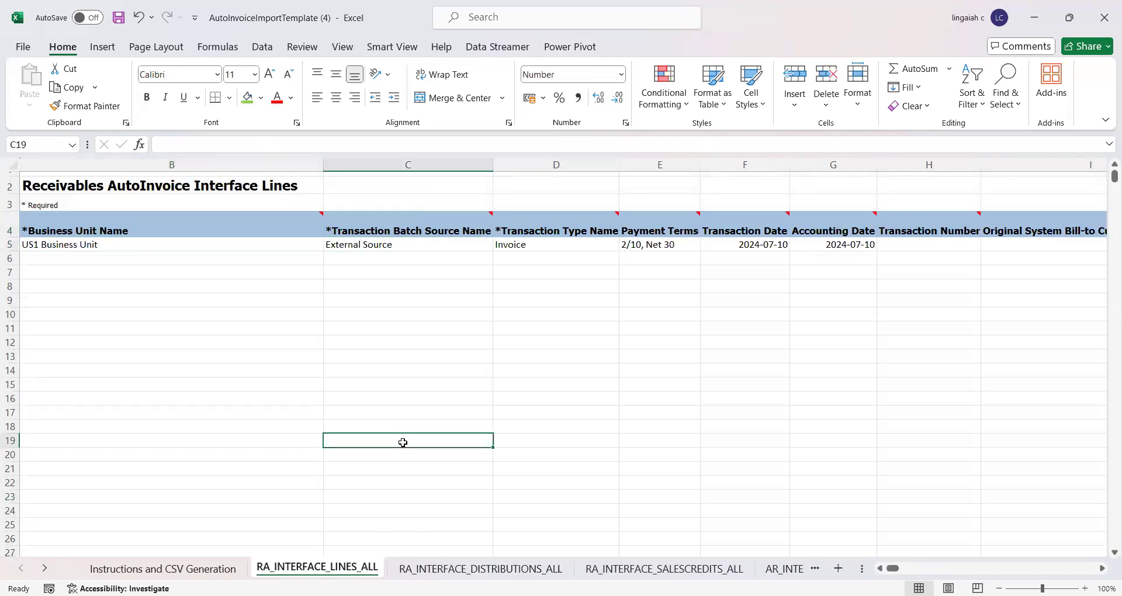
{"action": "left_click", "coordinate": [211, 321]}
{"action": "key", "text": "ctrl+Home"}
{"action": "key", "text": "Down"}
{"action": "key", "text": "Down"}
{"action": "key", "text": "Down"}
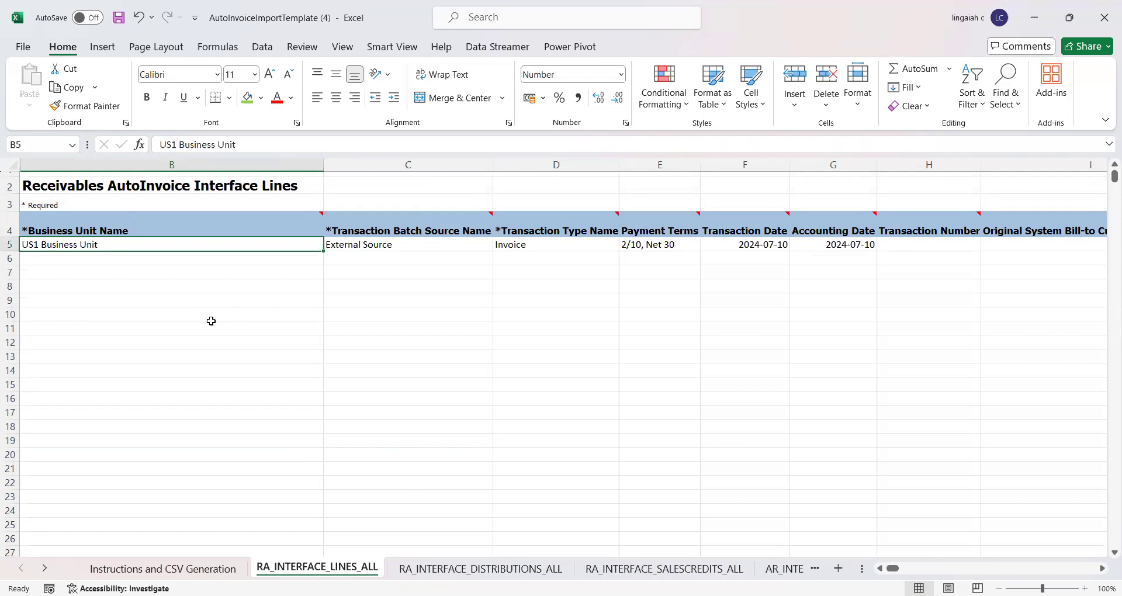
Step: Read the header notes of the required Business Unit Name, Transaction Batch Source Name and Transaction Type Name columns
{"action": "left_click", "coordinate": [29, 228]}
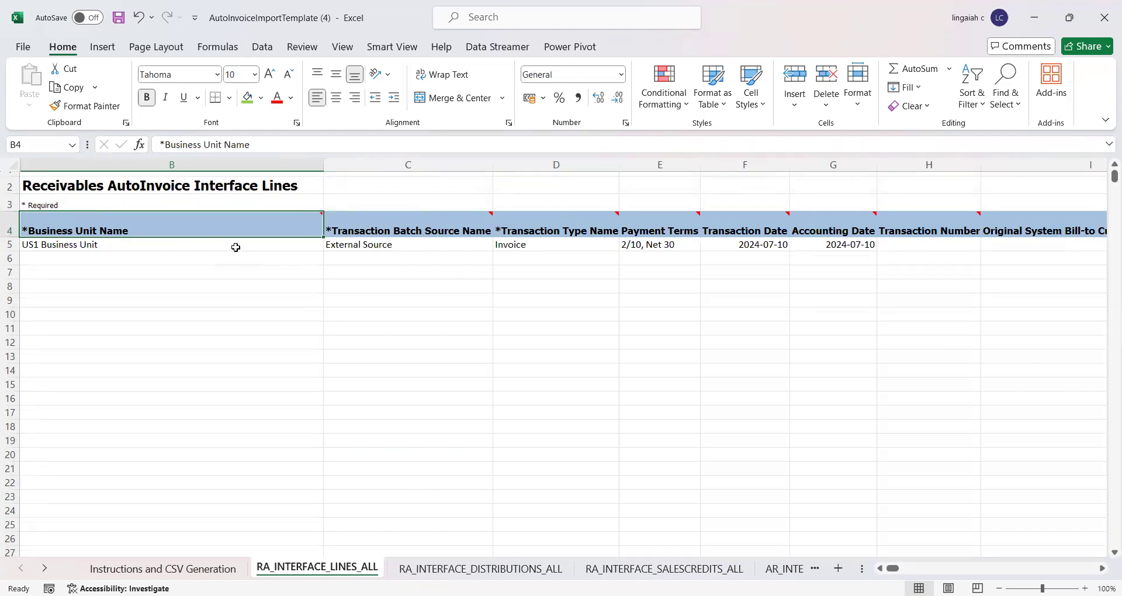
{"action": "mouse_move", "coordinate": [318, 218]}
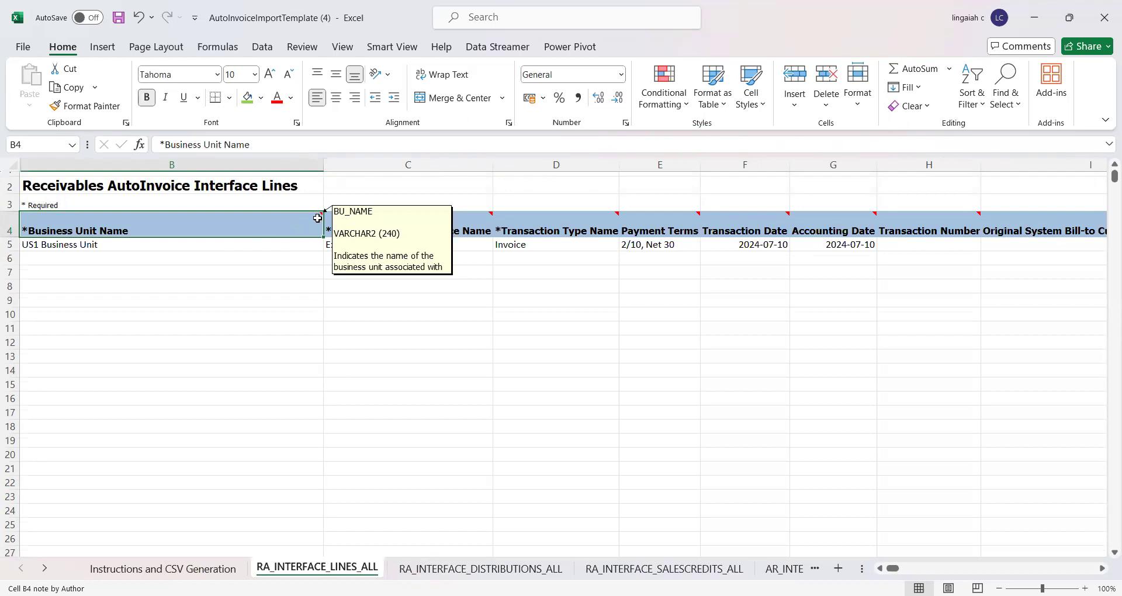
{"action": "mouse_move", "coordinate": [430, 224]}
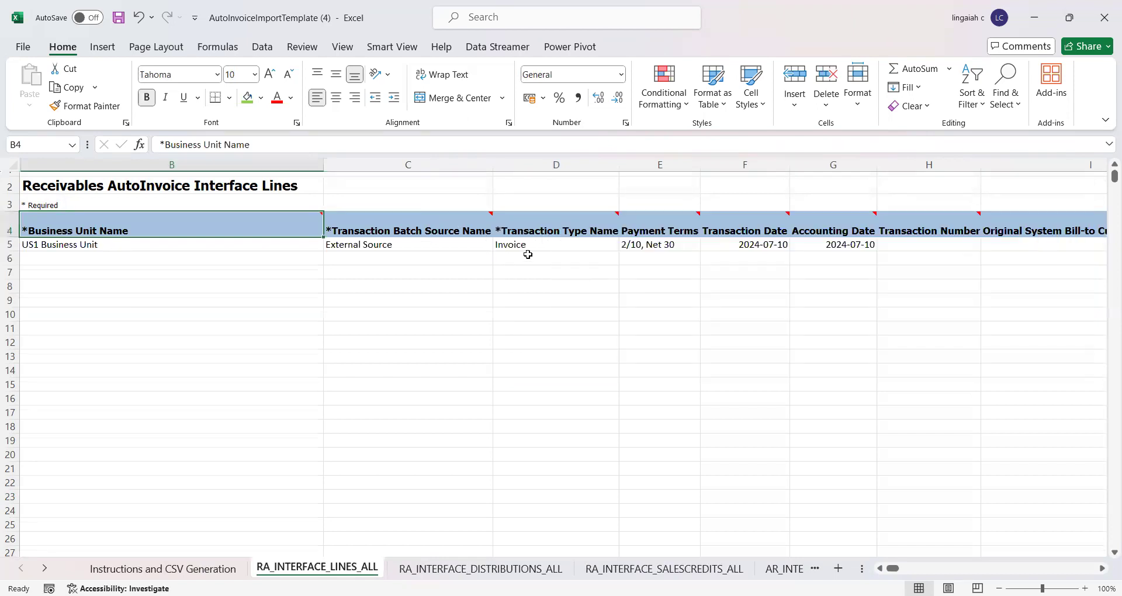
{"action": "mouse_move", "coordinate": [603, 225]}
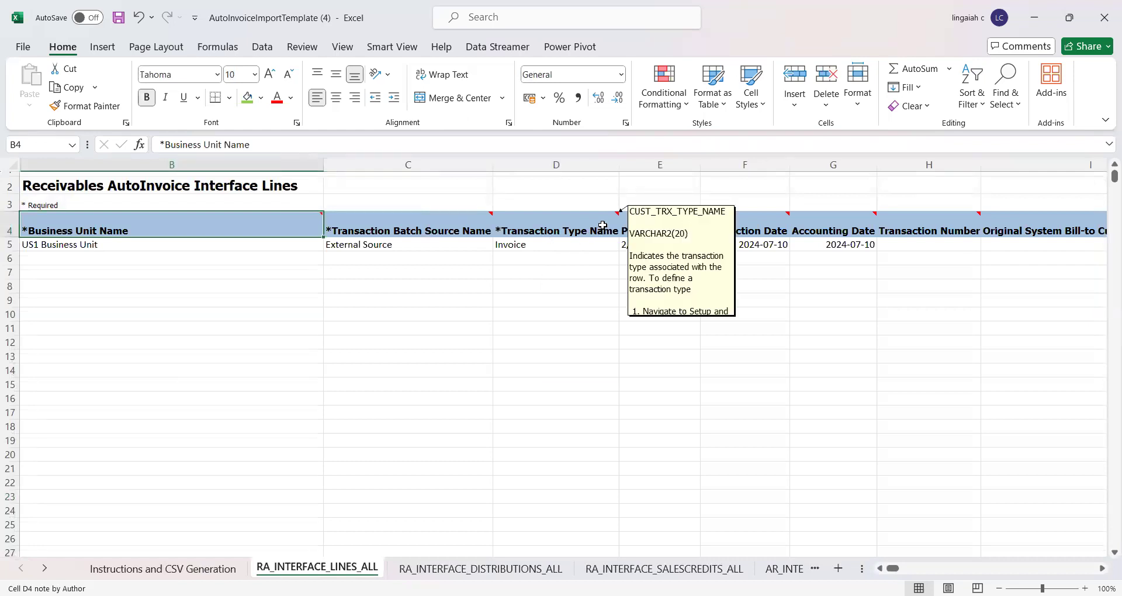
{"action": "left_click", "coordinate": [776, 231]}
Step: Review row 5 from the Transaction Date across to the Bill-to Customer Account Number and Site Number columns
{"action": "left_click", "coordinate": [742, 254]}
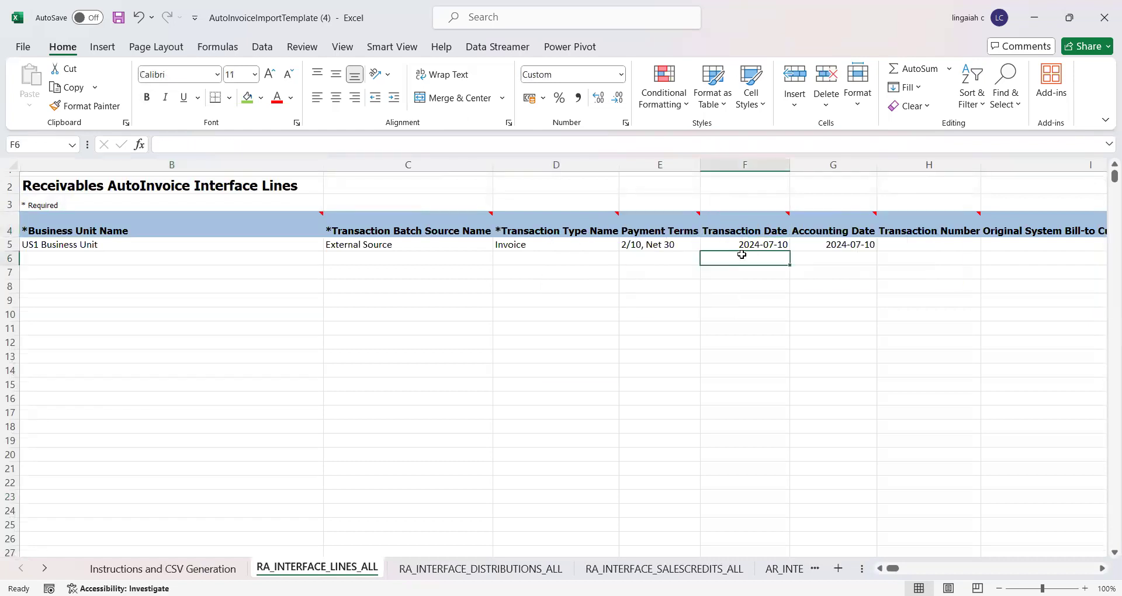
{"action": "left_click", "coordinate": [740, 246]}
{"action": "key", "text": "Right"}
{"action": "key", "text": "Right"}
{"action": "key", "text": "Right"}
{"action": "key", "text": "Right"}
{"action": "key", "text": "Right"}
{"action": "key", "text": "Right"}
{"action": "key", "text": "Right"}
{"action": "key", "text": "Right"}
{"action": "key", "text": "Right"}
{"action": "key", "text": "Right"}
{"action": "key", "text": "Right"}
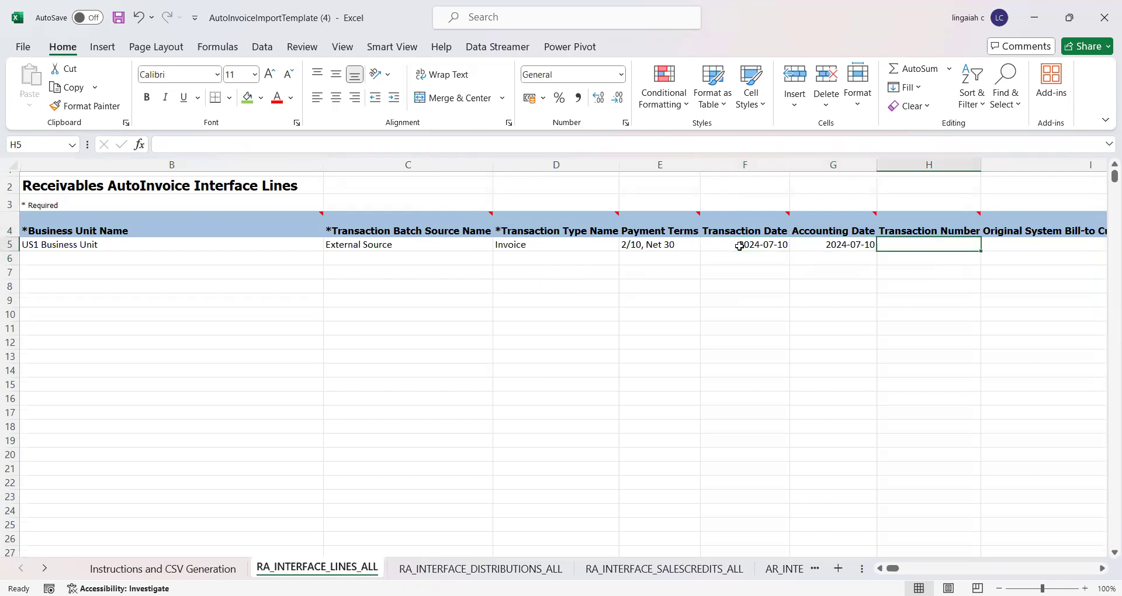
{"action": "key", "text": "Right"}
{"action": "key", "text": "Right"}
{"action": "key", "text": "Right"}
{"action": "key", "text": "Right"}
{"action": "key", "text": "Right"}
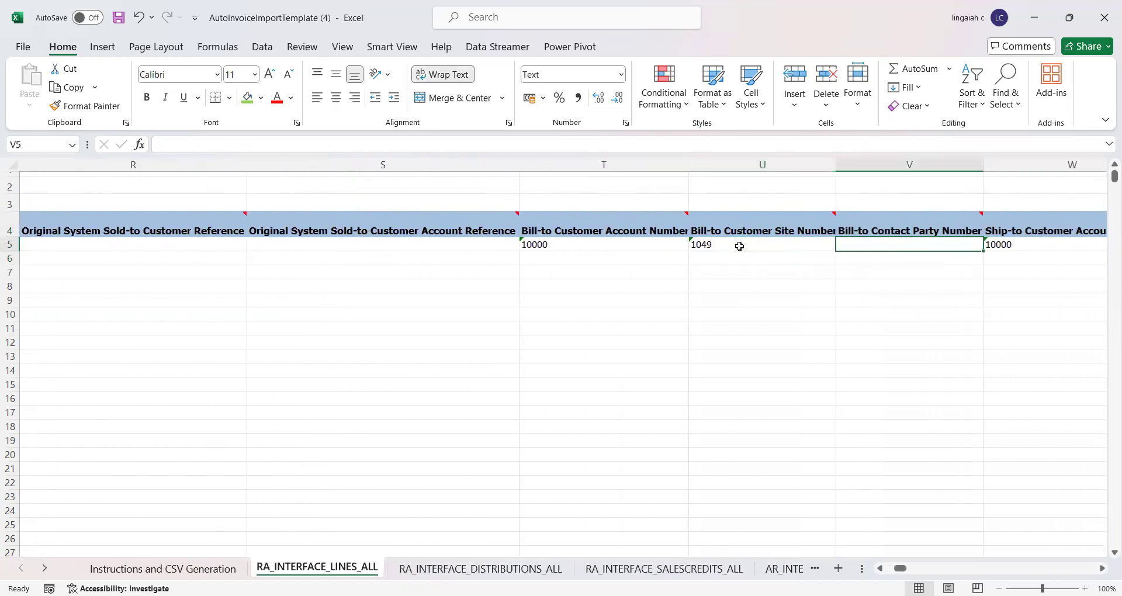
{"action": "key", "text": "Left"}
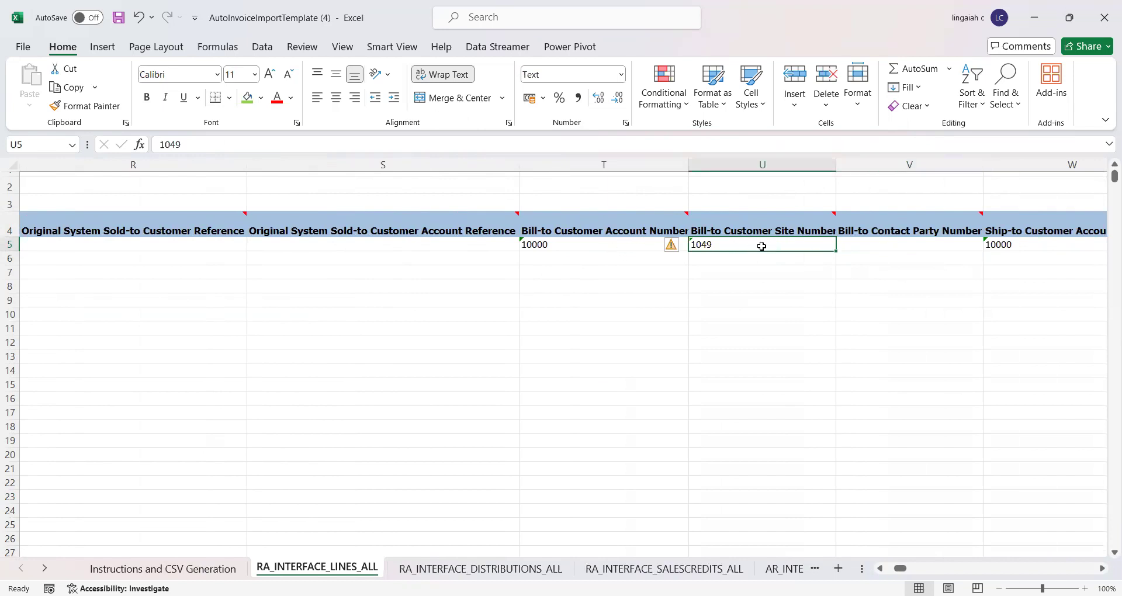
Step: Review the ship-to customer columns and the required Transaction Line Type and Description in row 5
{"action": "key", "text": "Right"}
{"action": "key", "text": "Right"}
{"action": "key", "text": "Right"}
{"action": "key", "text": "Right"}
{"action": "key", "text": "Right"}
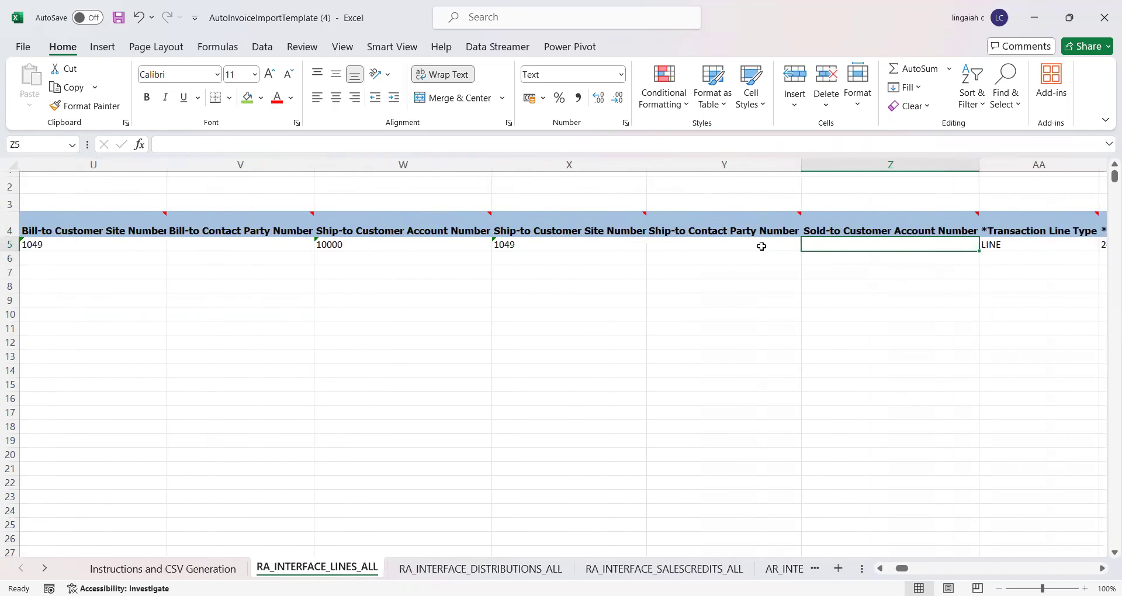
{"action": "key", "text": "Right"}
{"action": "key", "text": "Right"}
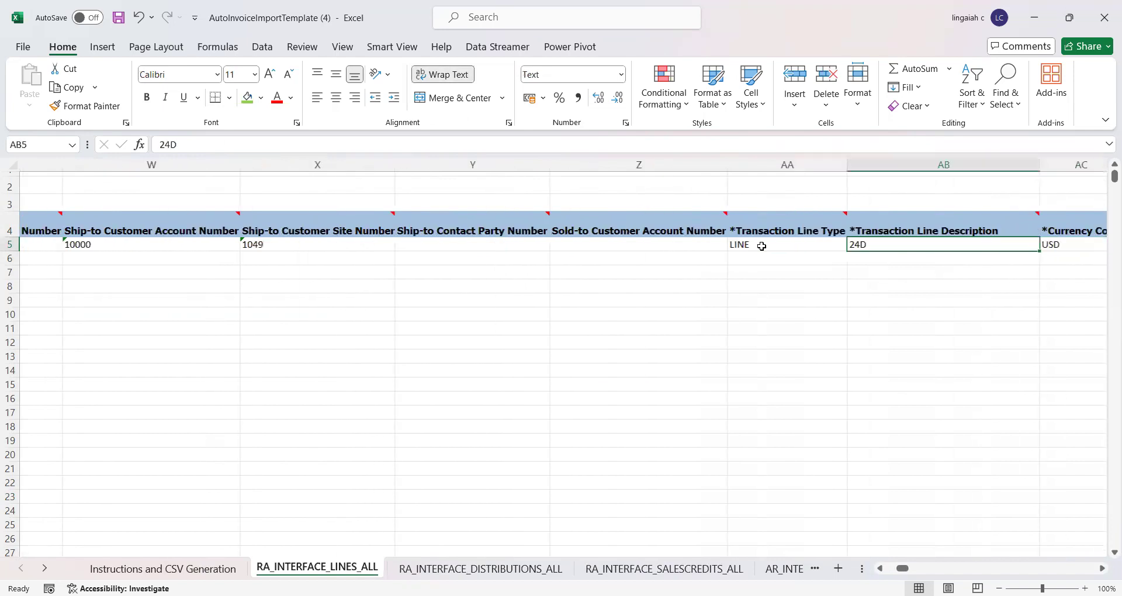
Step: Check the allowed values for the Transaction Line Type in row 5, then select the line description without changing the type
{"action": "left_click", "coordinate": [760, 246]}
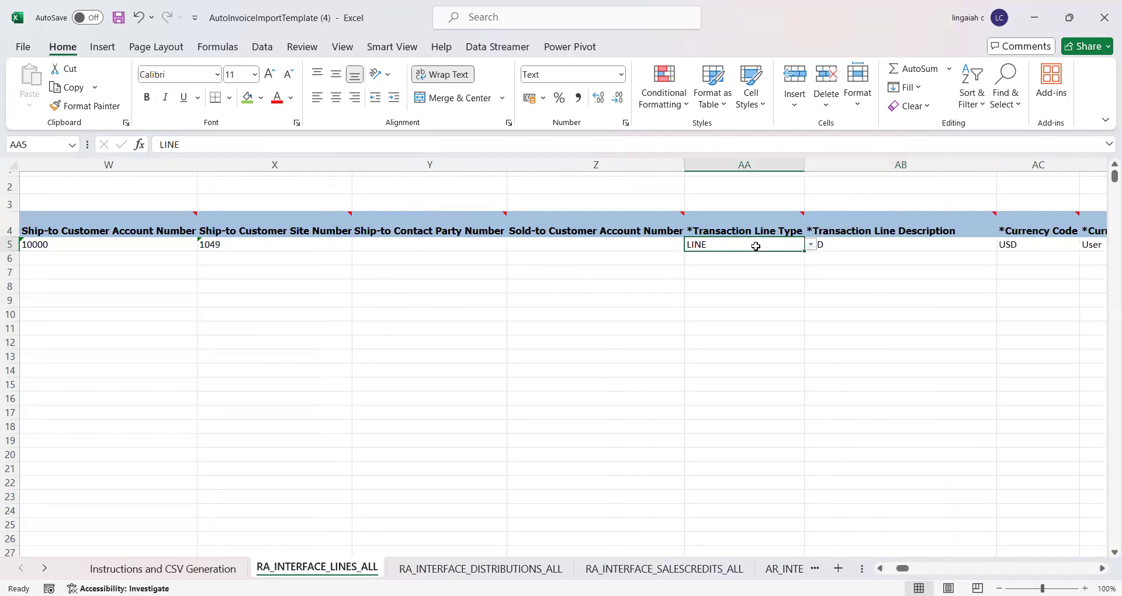
{"action": "left_click", "coordinate": [812, 245]}
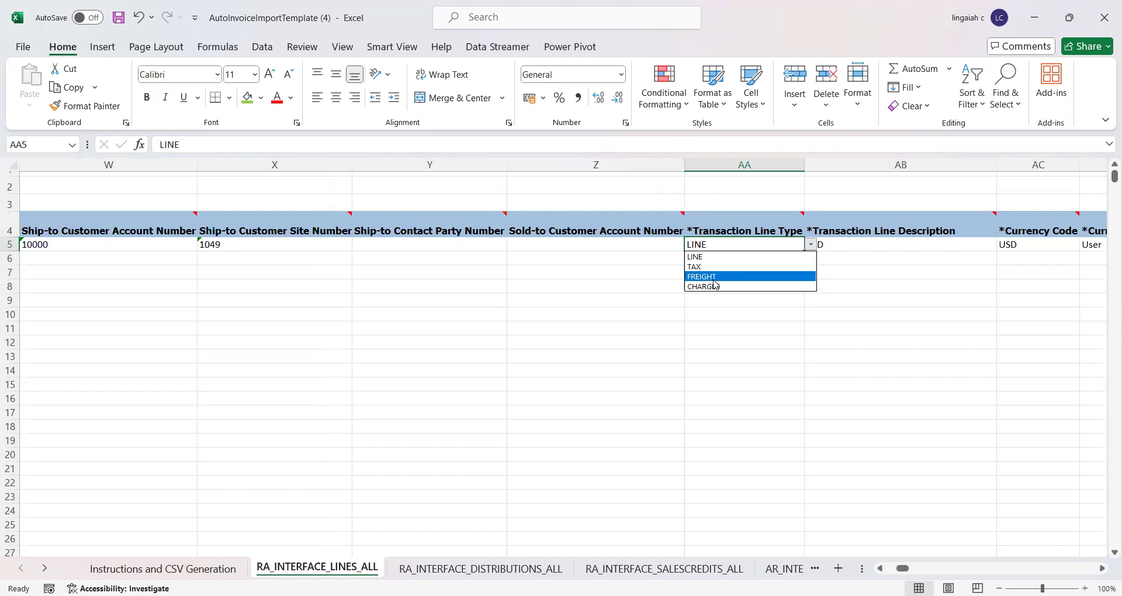
{"action": "key", "text": "Escape"}
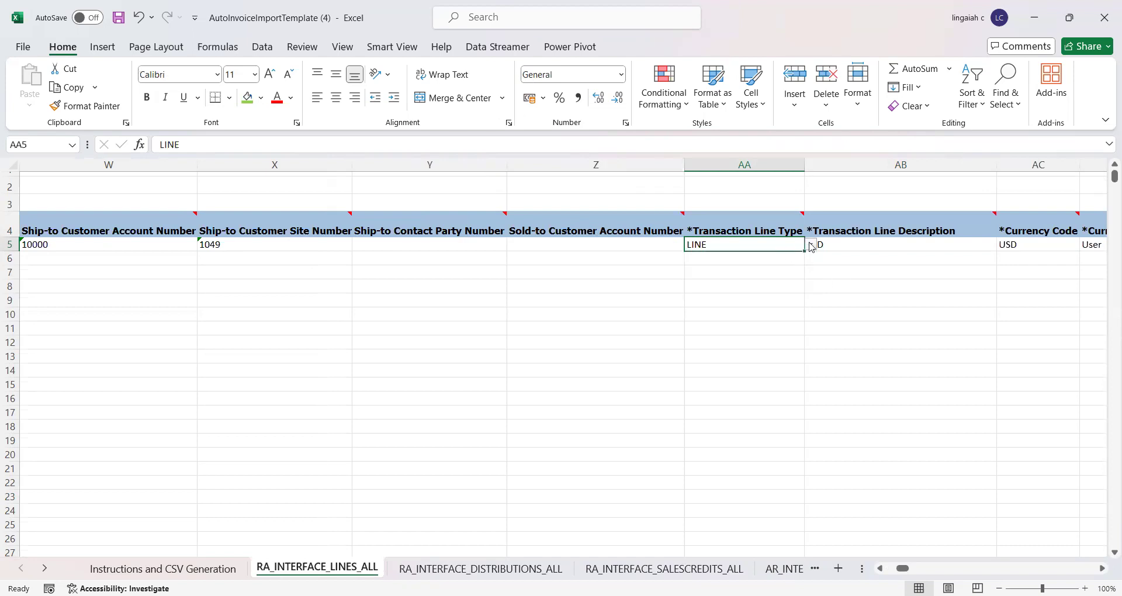
{"action": "left_click", "coordinate": [843, 244]}
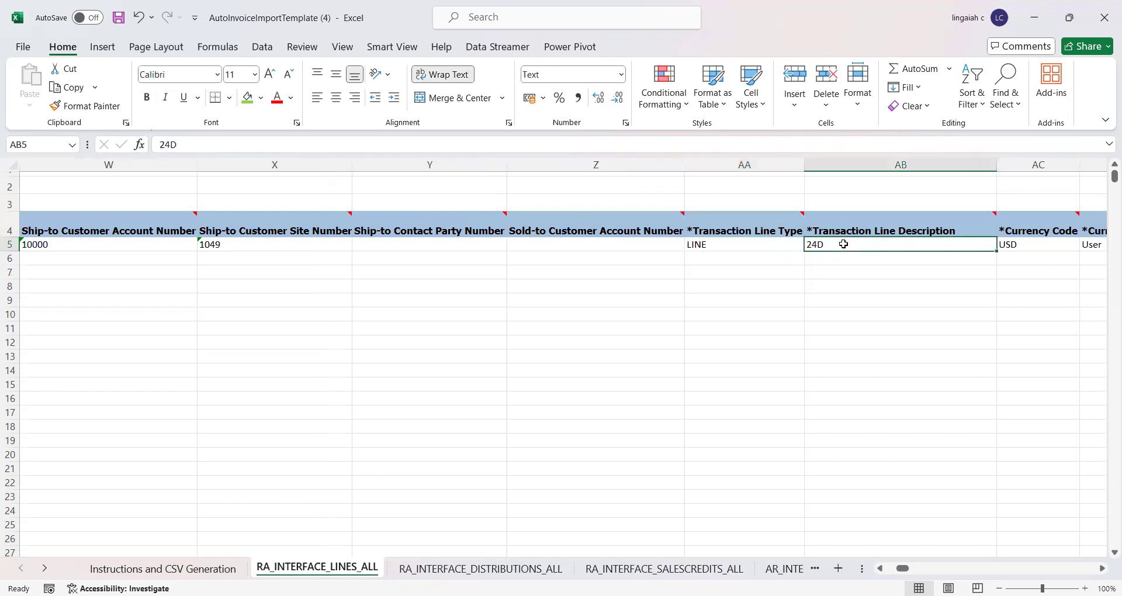
Step: Review the currency, conversion, line amount, quantity and unit selling price columns of the invoice line in row 5
{"action": "key", "text": "Right"}
{"action": "key", "text": "Right"}
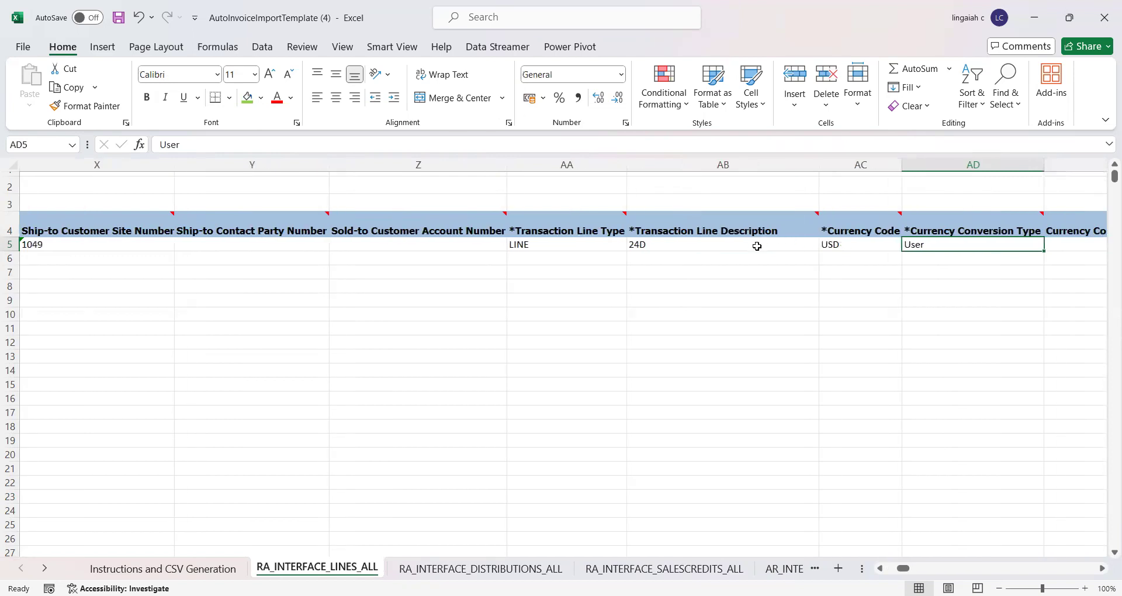
{"action": "left_click", "coordinate": [757, 246]}
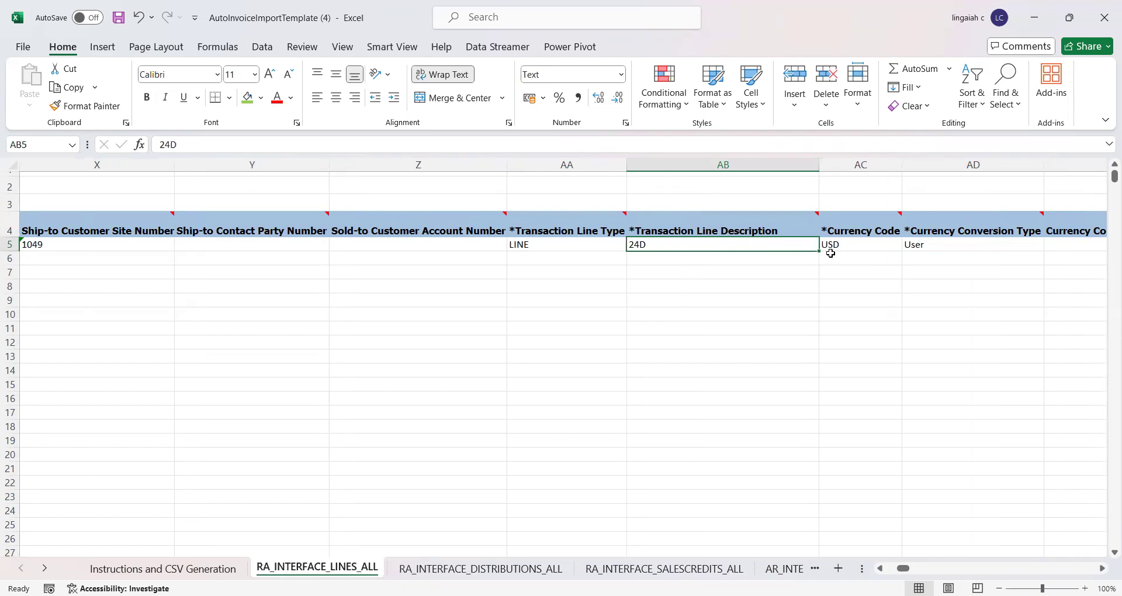
{"action": "left_click", "coordinate": [872, 246]}
{"action": "key", "text": "Right"}
{"action": "key", "text": "Right"}
{"action": "key", "text": "Right"}
{"action": "key", "text": "Right"}
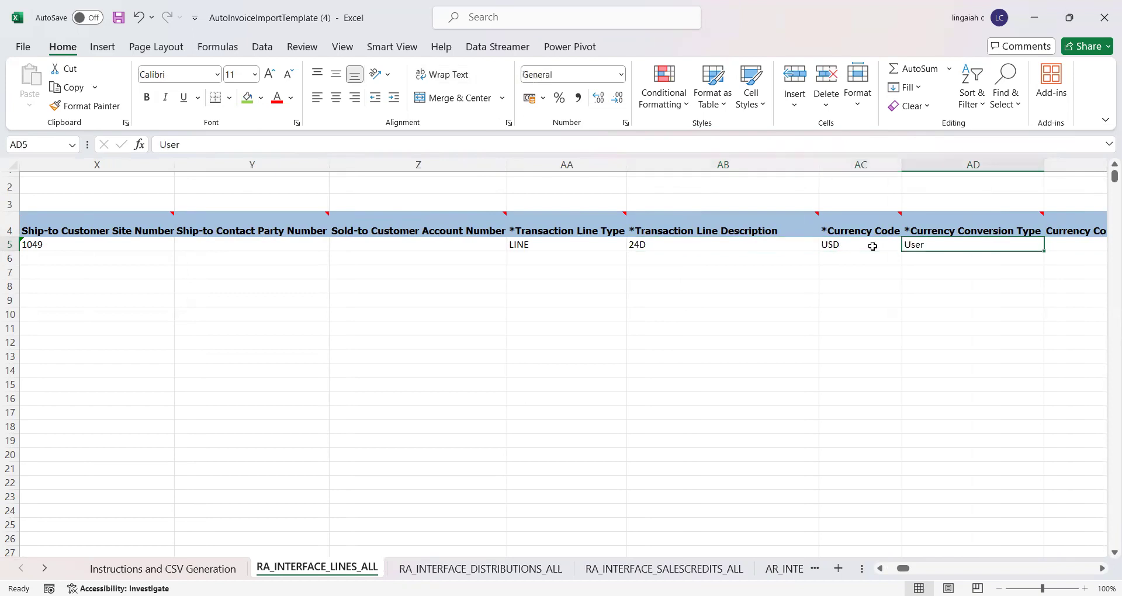
{"action": "key", "text": "Right"}
{"action": "key", "text": "Right"}
{"action": "key", "text": "Right"}
{"action": "key", "text": "Right"}
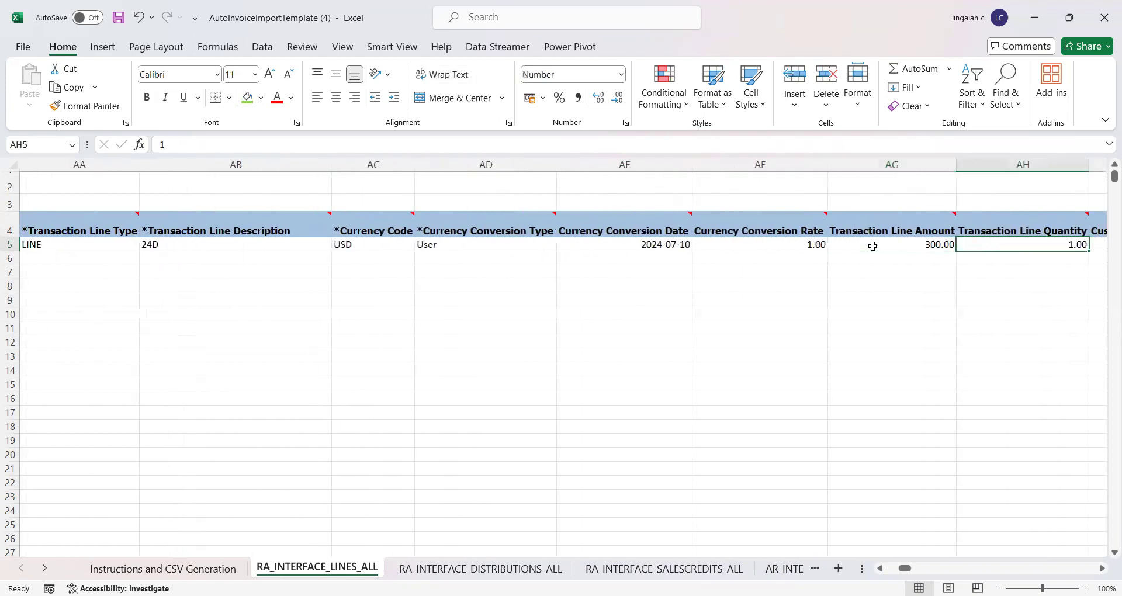
{"action": "key", "text": "Right"}
{"action": "key", "text": "Right"}
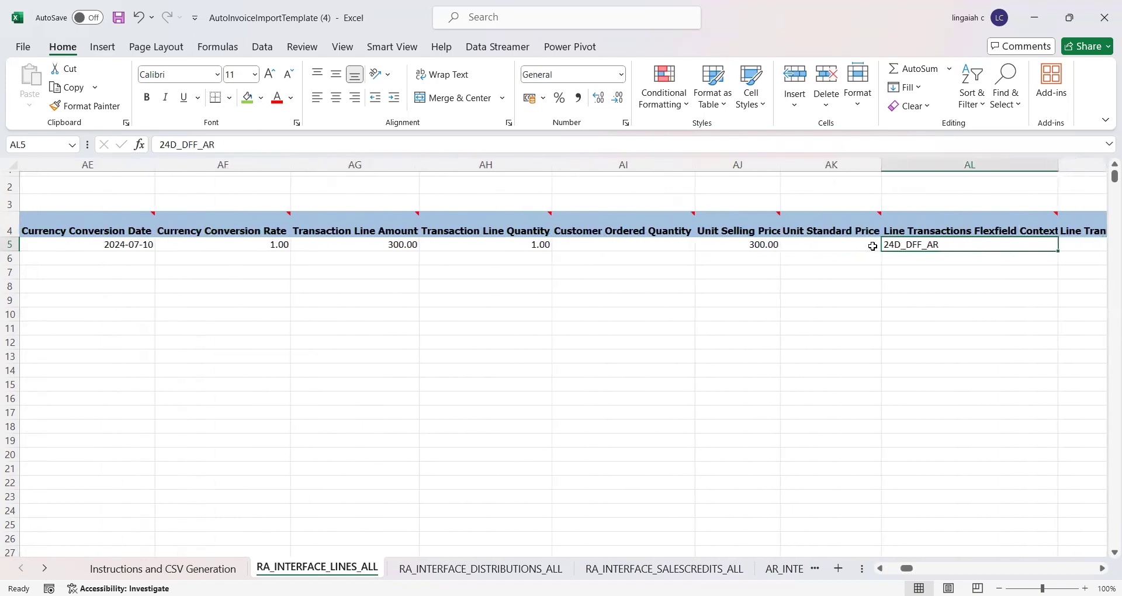
Step: Read the Line Transactions Flexfield Context header note and examine the context, Segment 1 and Segment 2 cells in row 5
{"action": "key", "text": "Right"}
{"action": "key", "text": "Right"}
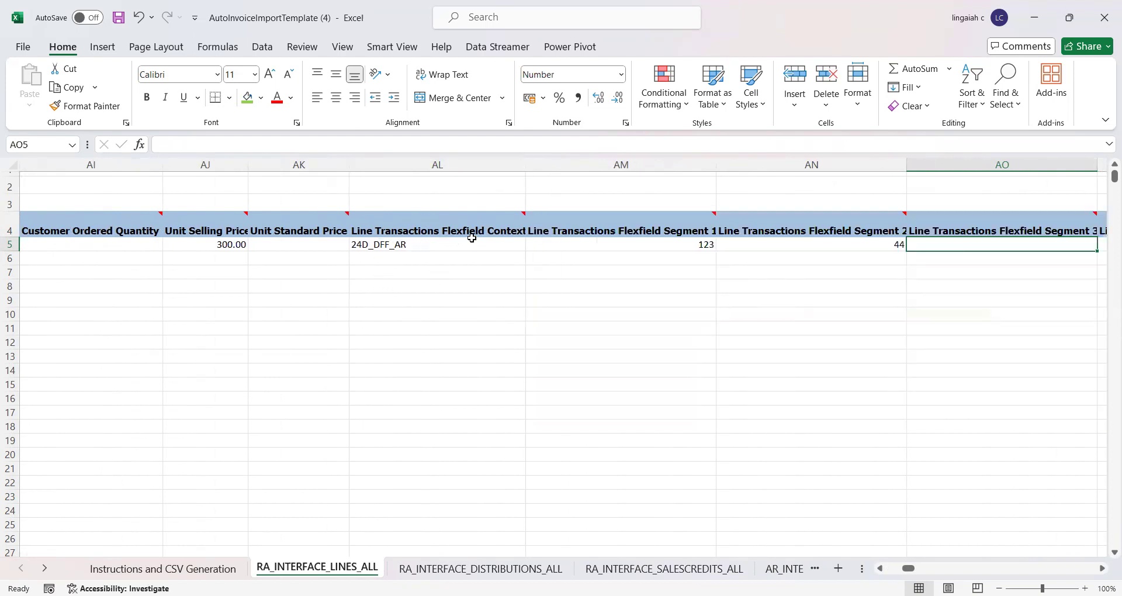
{"action": "left_click", "coordinate": [498, 231]}
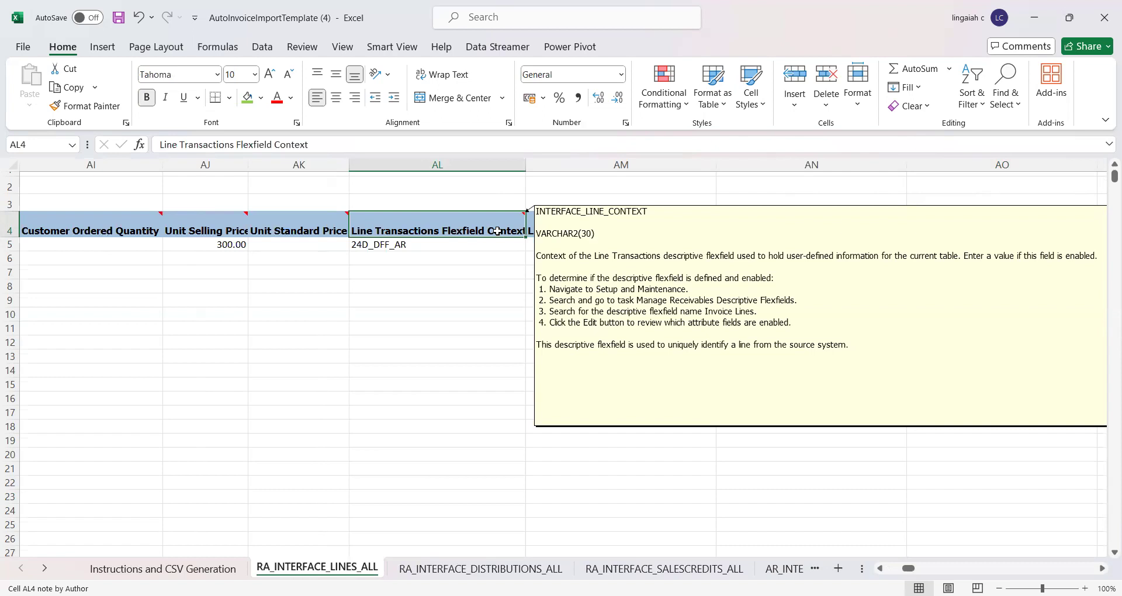
{"action": "left_click", "coordinate": [459, 248]}
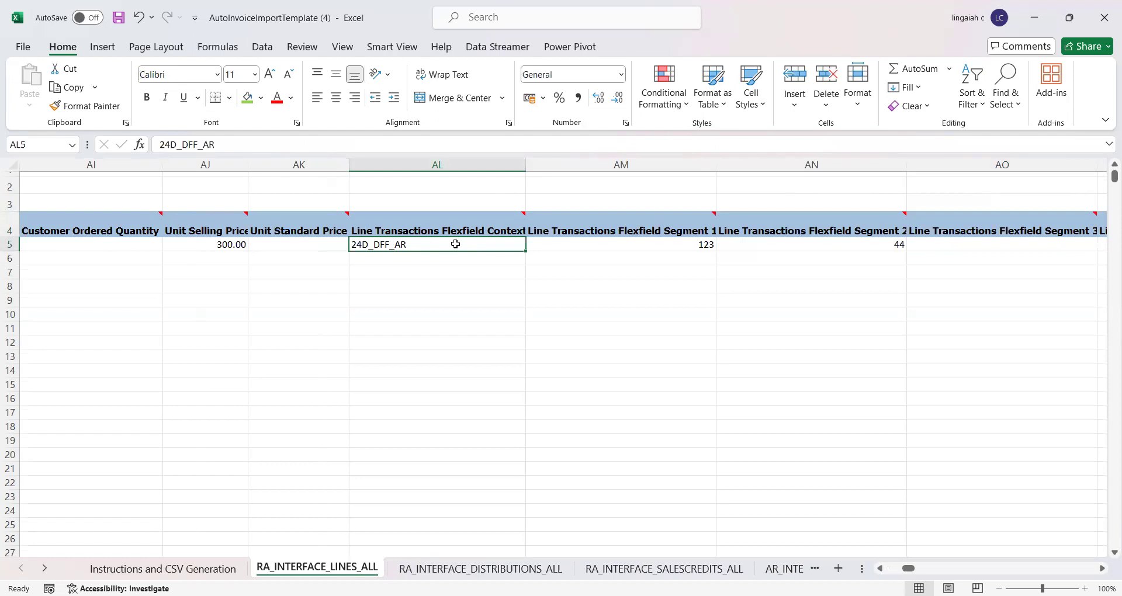
{"action": "left_click", "coordinate": [585, 244]}
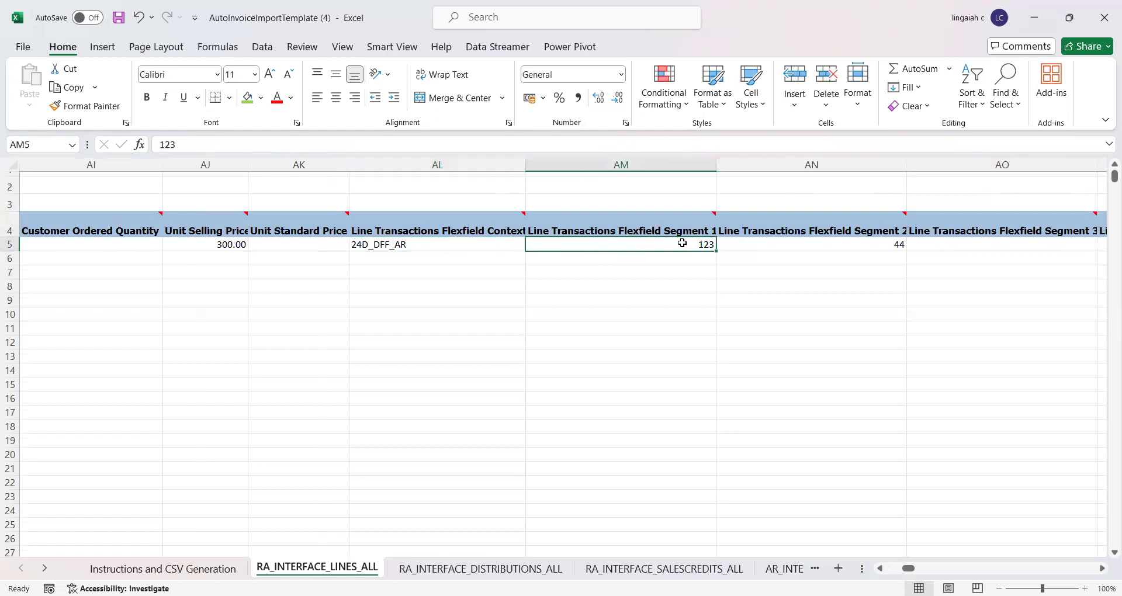
{"action": "left_click", "coordinate": [766, 245]}
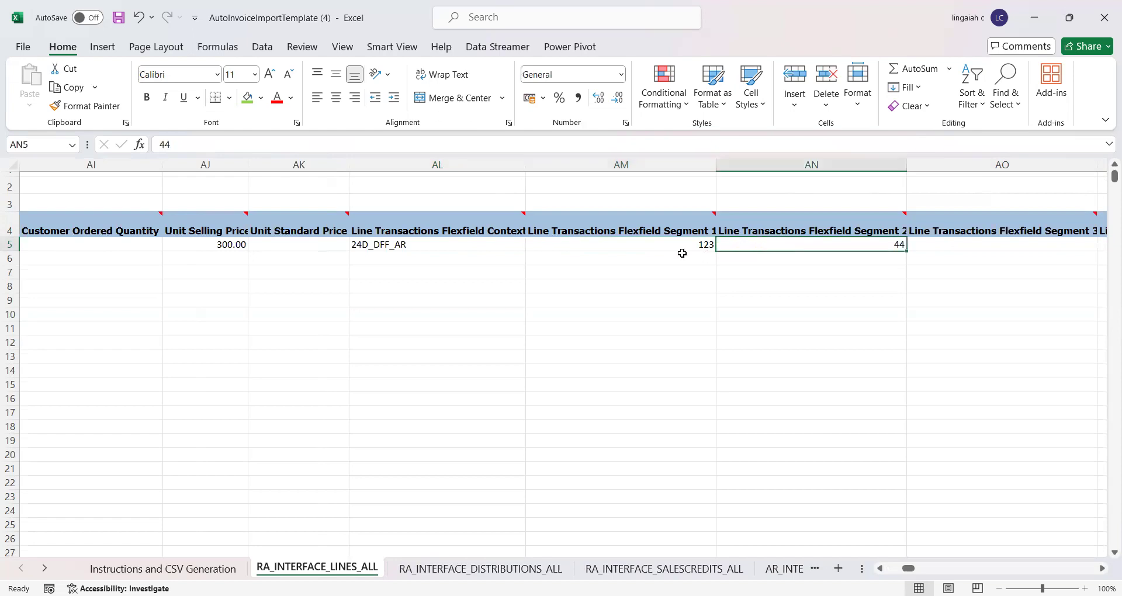
{"action": "left_click", "coordinate": [656, 245]}
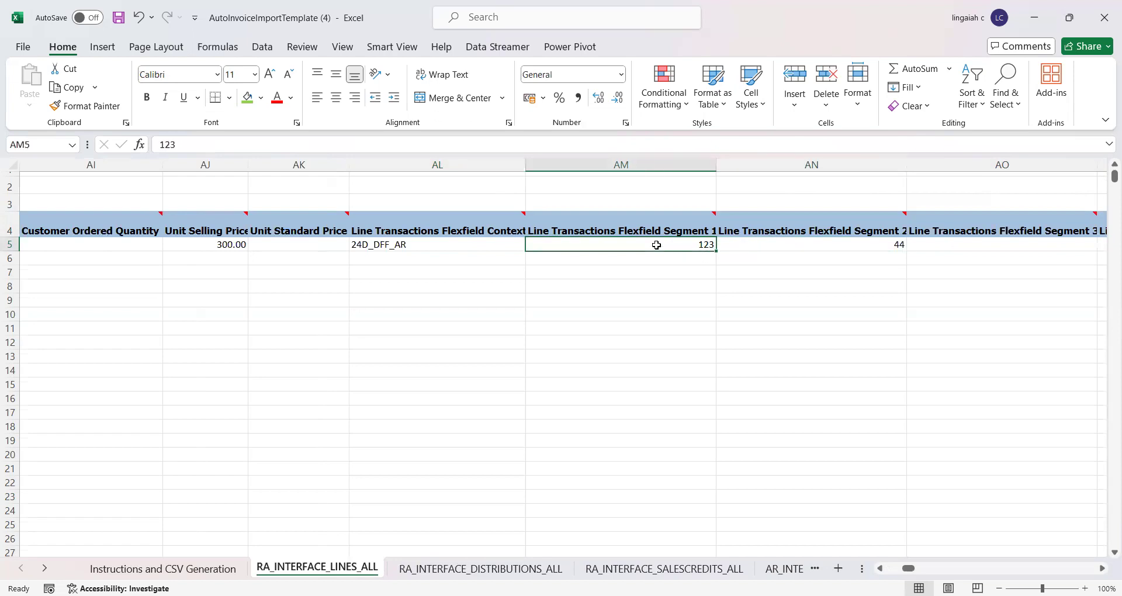
{"action": "left_click", "coordinate": [766, 243]}
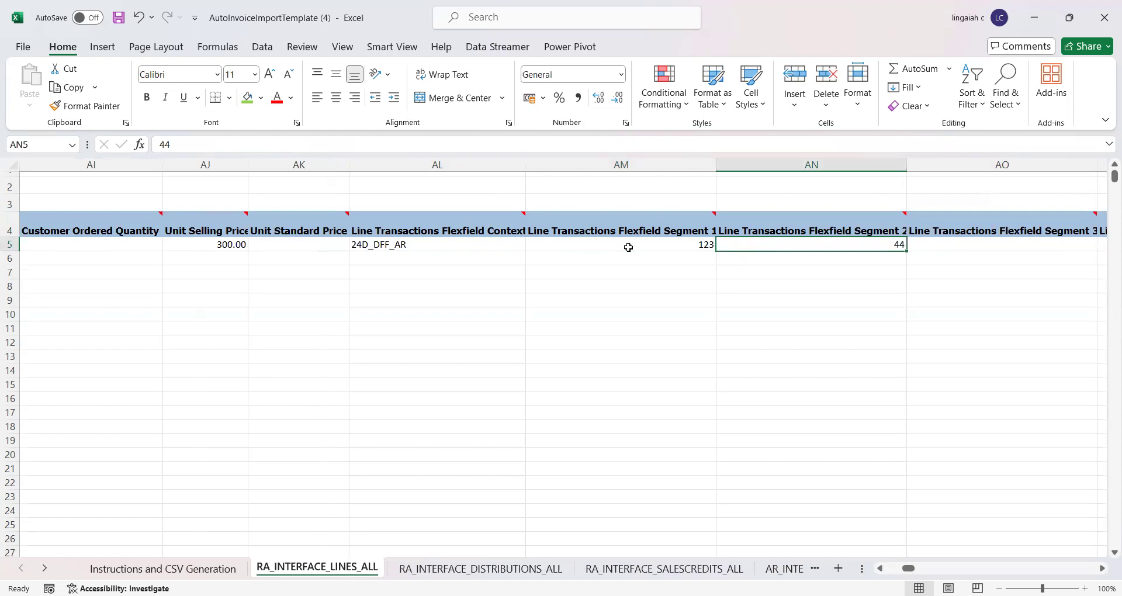
Step: Return to the start of the interface lines sheet and examine the required Business Unit Name header and its row 5 entry
{"action": "key", "text": "Up"}
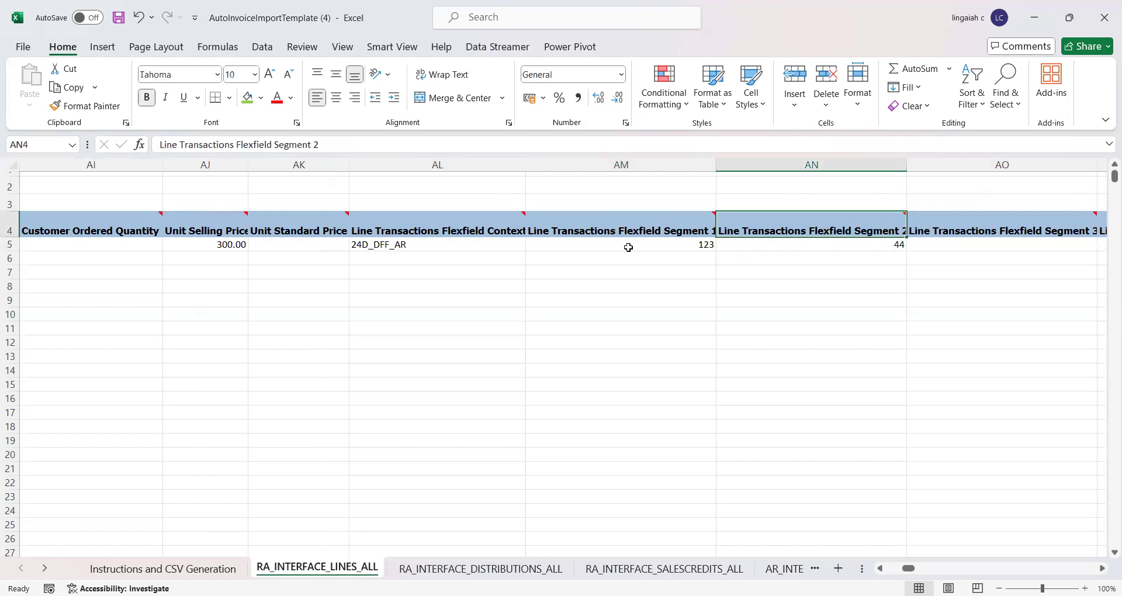
{"action": "key", "text": "ctrl+Left"}
{"action": "key", "text": "Down"}
{"action": "key", "text": "Down"}
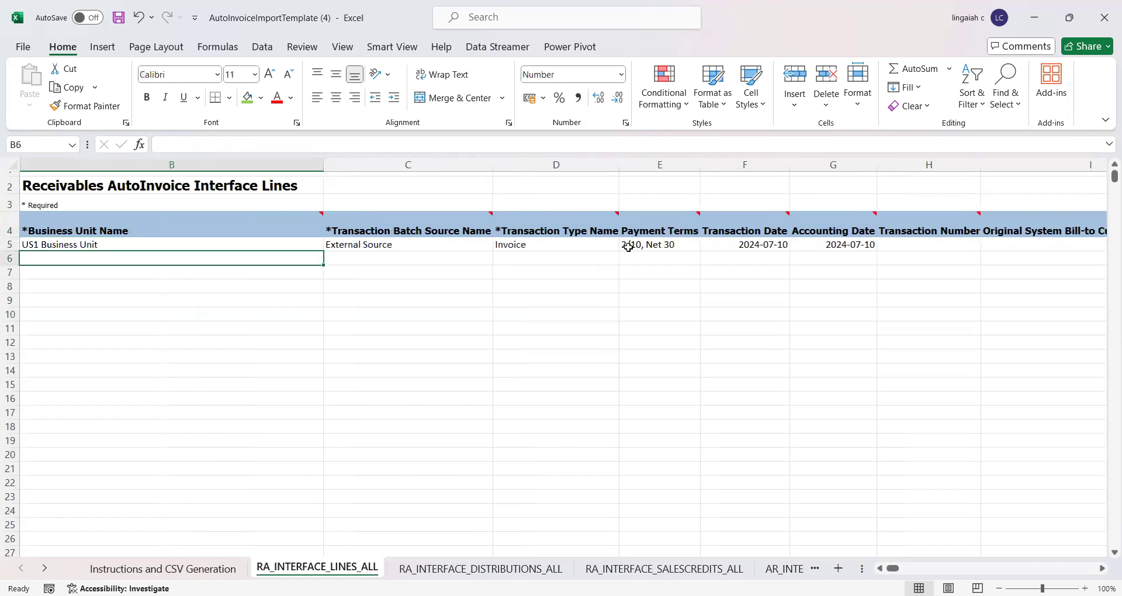
{"action": "key", "text": "Up"}
{"action": "key", "text": "Up"}
{"action": "key", "text": "Down"}
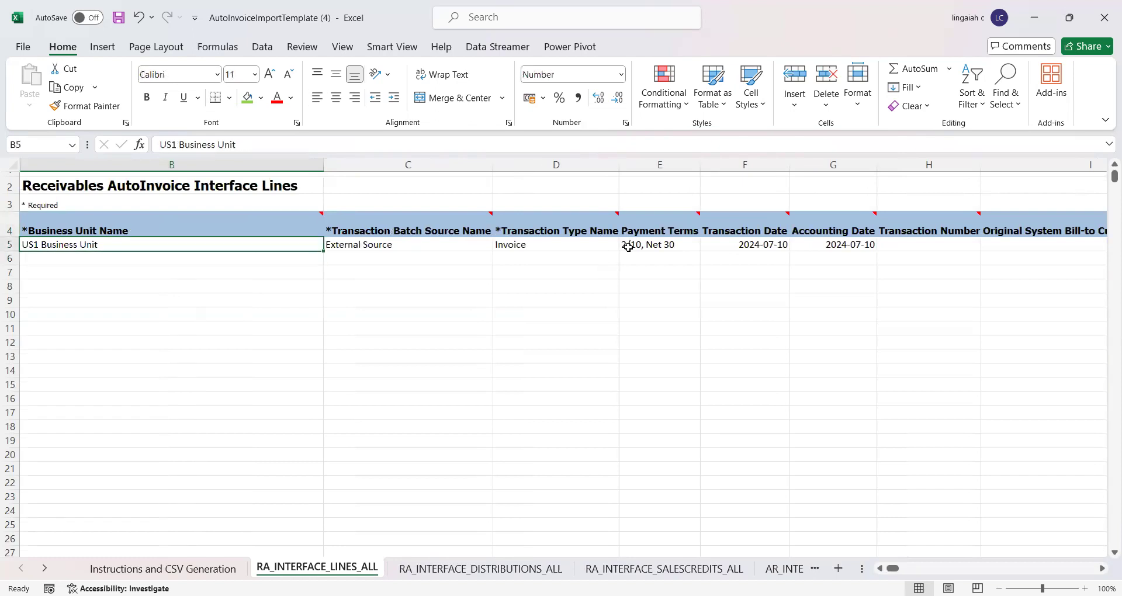
{"action": "key", "text": "Up"}
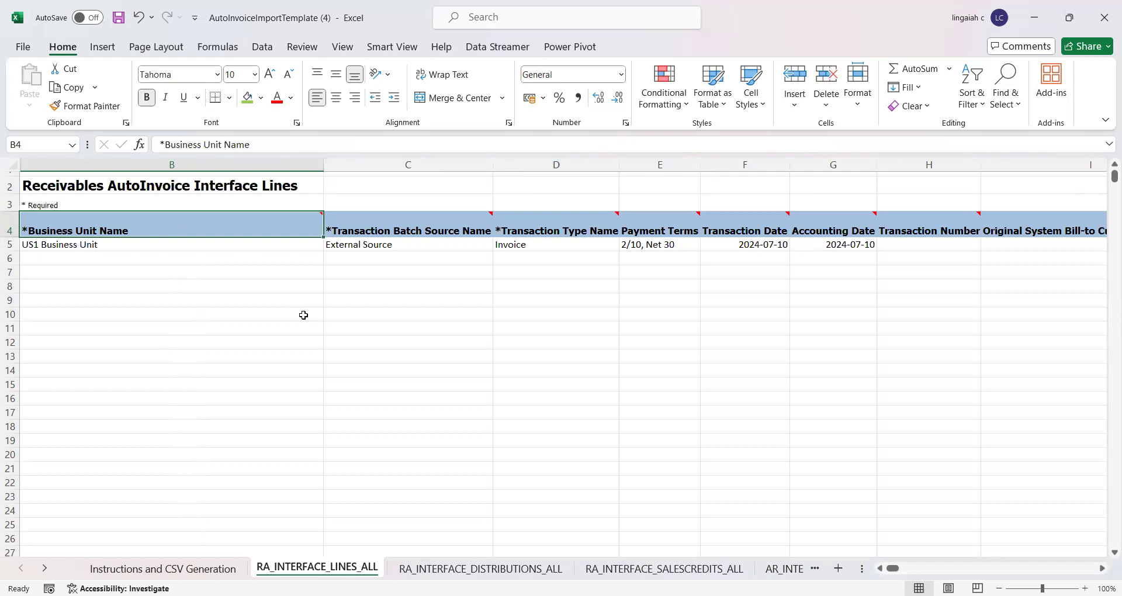
Step: Review the business unit, transaction batch source and transaction type of the invoice line in row 5
{"action": "left_click", "coordinate": [266, 281]}
{"action": "left_click", "coordinate": [150, 250]}
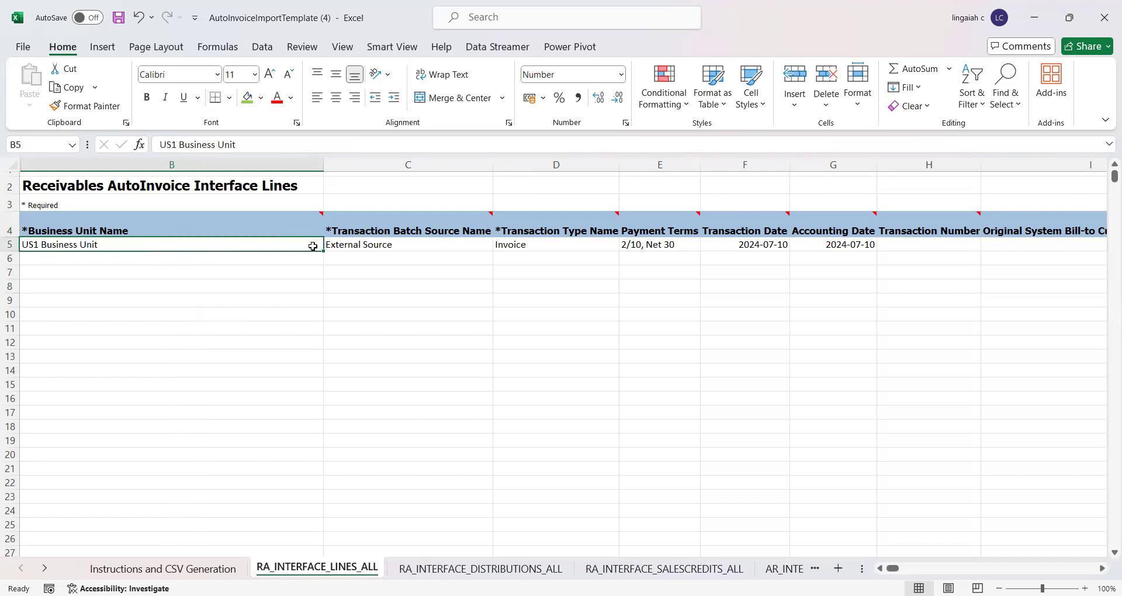
{"action": "left_click", "coordinate": [421, 245]}
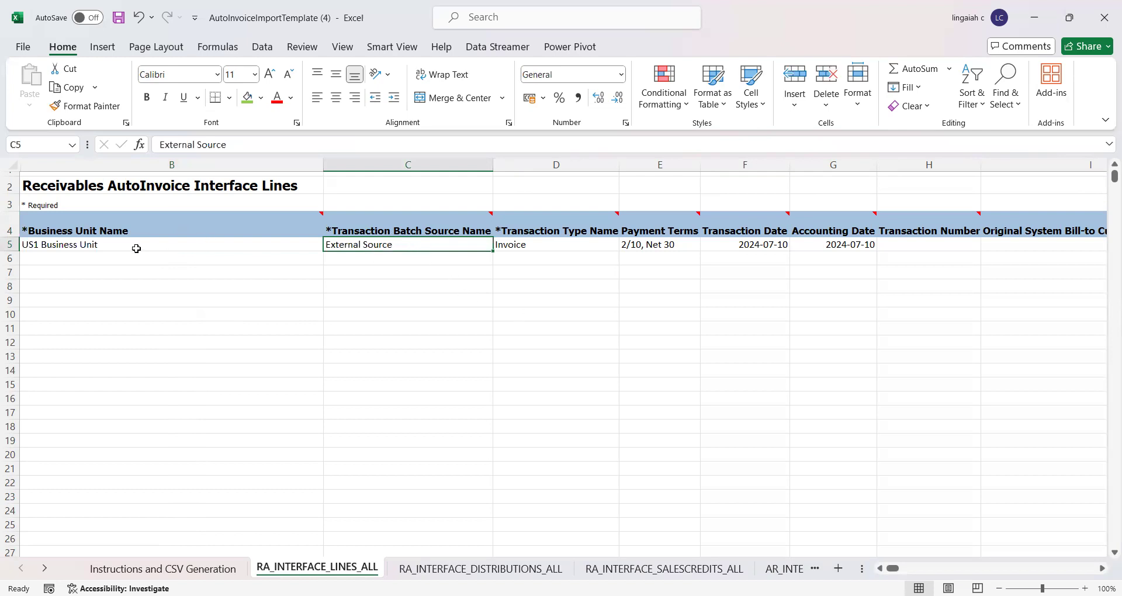
{"action": "left_click", "coordinate": [158, 246]}
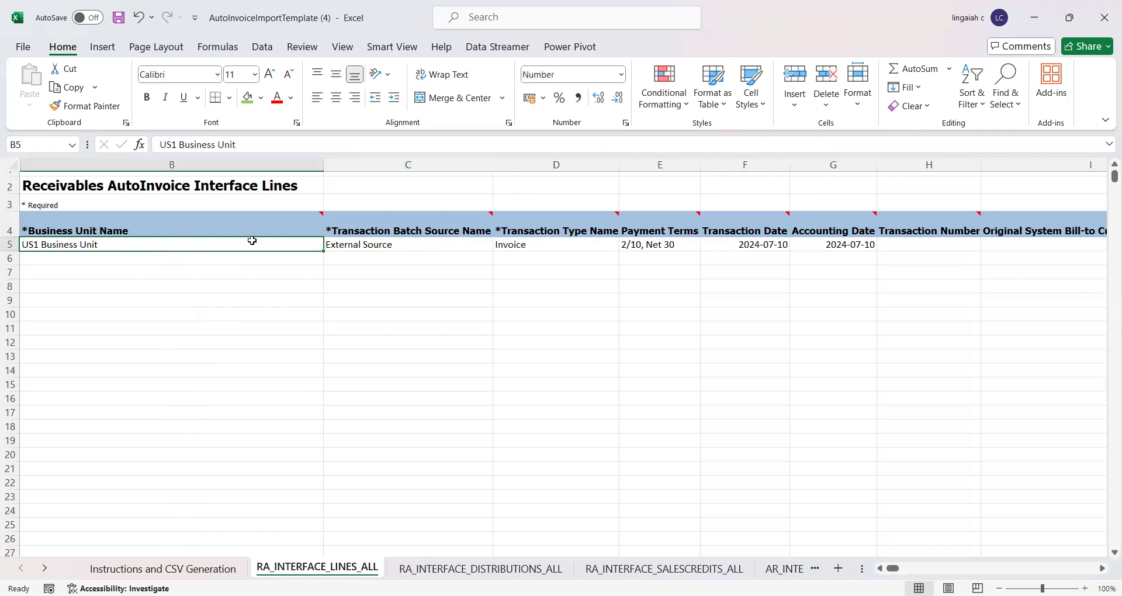
{"action": "left_click", "coordinate": [422, 244]}
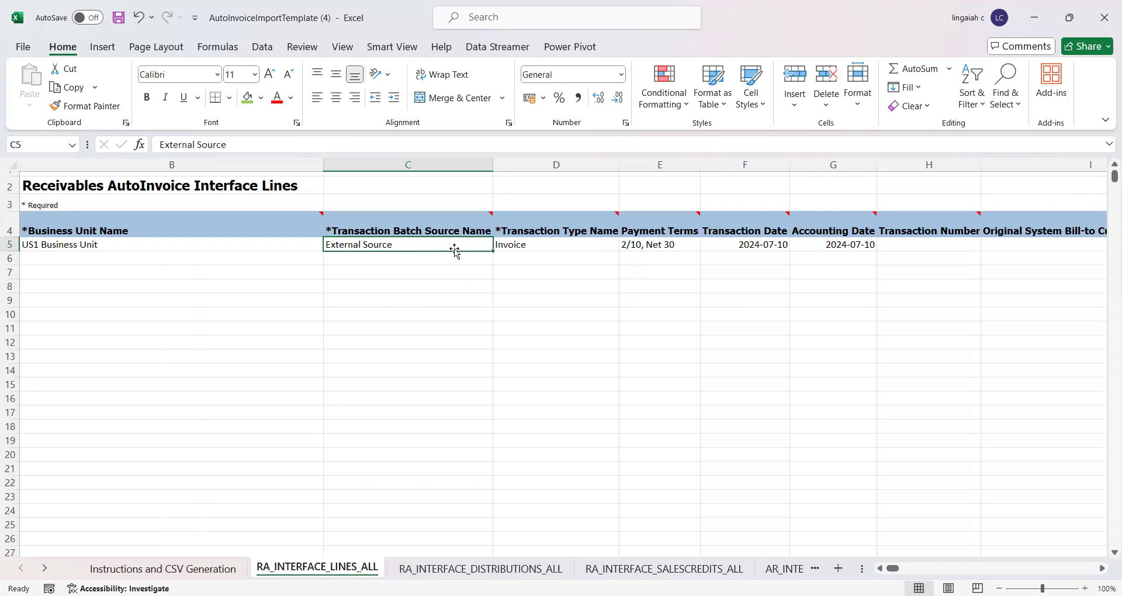
{"action": "left_click", "coordinate": [550, 243]}
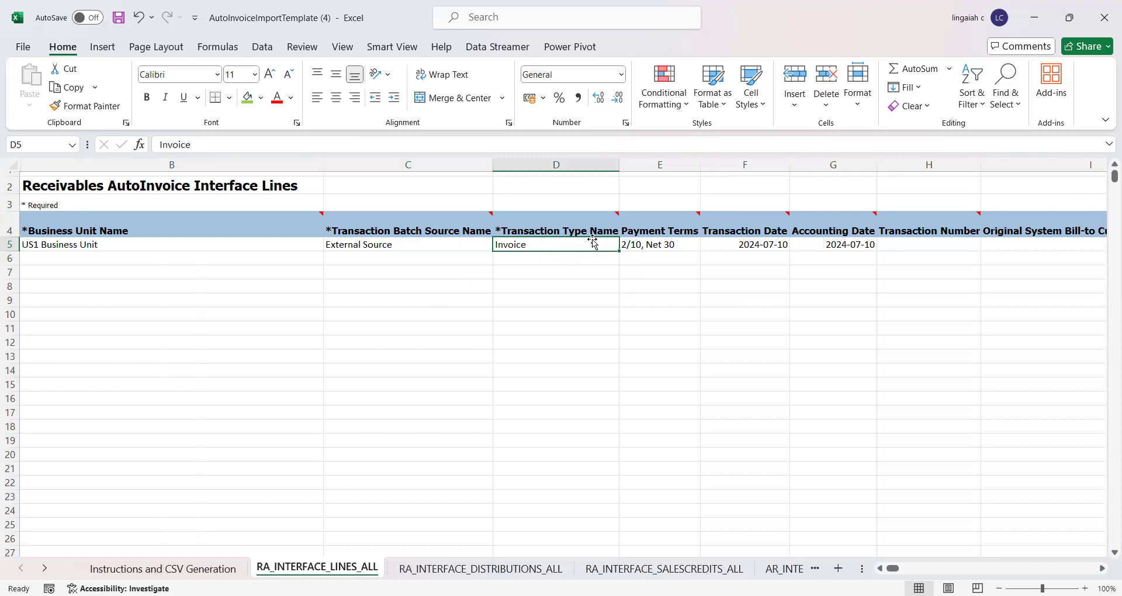
Step: Look through row 5 from the payment terms and dates across the original system customer reference columns to the currency columns
{"action": "key", "text": "Right"}
{"action": "key", "text": "Right"}
{"action": "key", "text": "Right"}
{"action": "key", "text": "Right"}
{"action": "key", "text": "Right"}
{"action": "key", "text": "Right"}
{"action": "key", "text": "Right"}
{"action": "key", "text": "Right"}
{"action": "key", "text": "Right"}
{"action": "key", "text": "Right"}
{"action": "key", "text": "Right"}
{"action": "key", "text": "Right"}
{"action": "key", "text": "Right"}
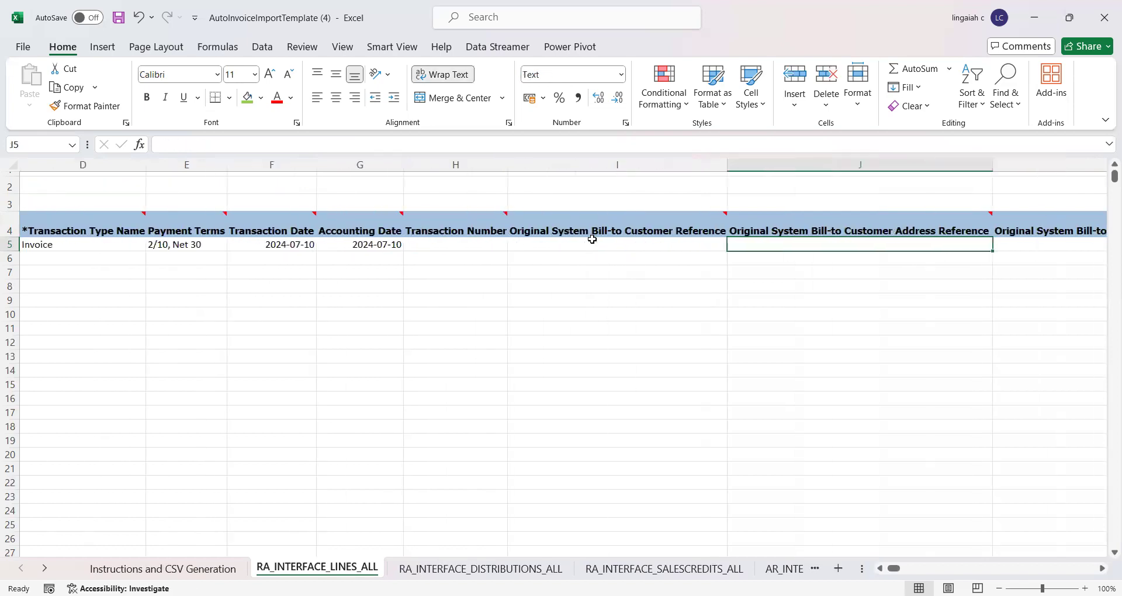
{"action": "key", "text": "Right"}
{"action": "key", "text": "Right"}
{"action": "key", "text": "Right"}
{"action": "key", "text": "Right"}
{"action": "key", "text": "Right"}
{"action": "key", "text": "Right"}
{"action": "key", "text": "Right"}
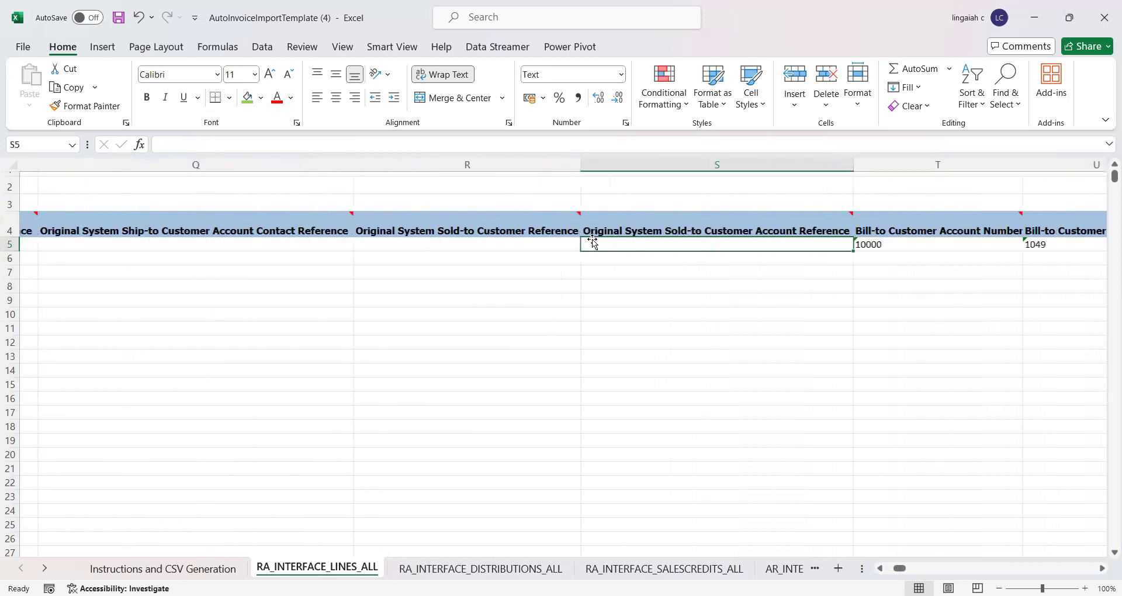
{"action": "key", "text": "Right"}
{"action": "key", "text": "Right"}
{"action": "key", "text": "Right"}
{"action": "key", "text": "Right"}
{"action": "key", "text": "Right"}
{"action": "key", "text": "Right"}
{"action": "key", "text": "Right"}
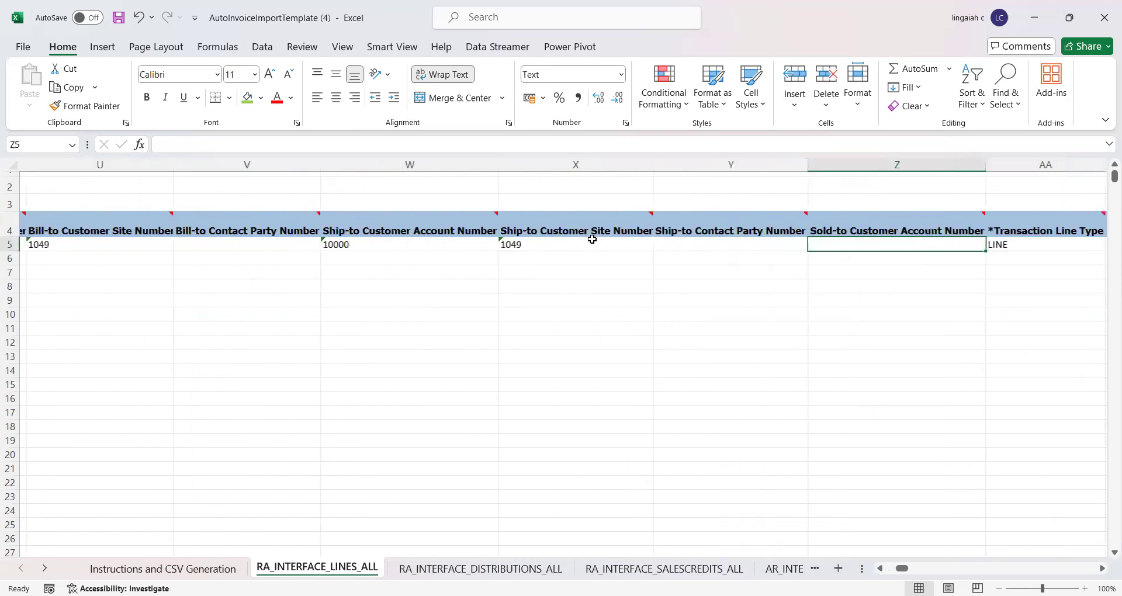
Step: Go back to the bill-to columns in row 5 and review the bill-to account, site and contact and the ship-to account
{"action": "key", "text": "Left"}
{"action": "key", "text": "Left"}
{"action": "key", "text": "Left"}
{"action": "key", "text": "Left"}
{"action": "key", "text": "Left"}
{"action": "key", "text": "Left"}
{"action": "key", "text": "Left"}
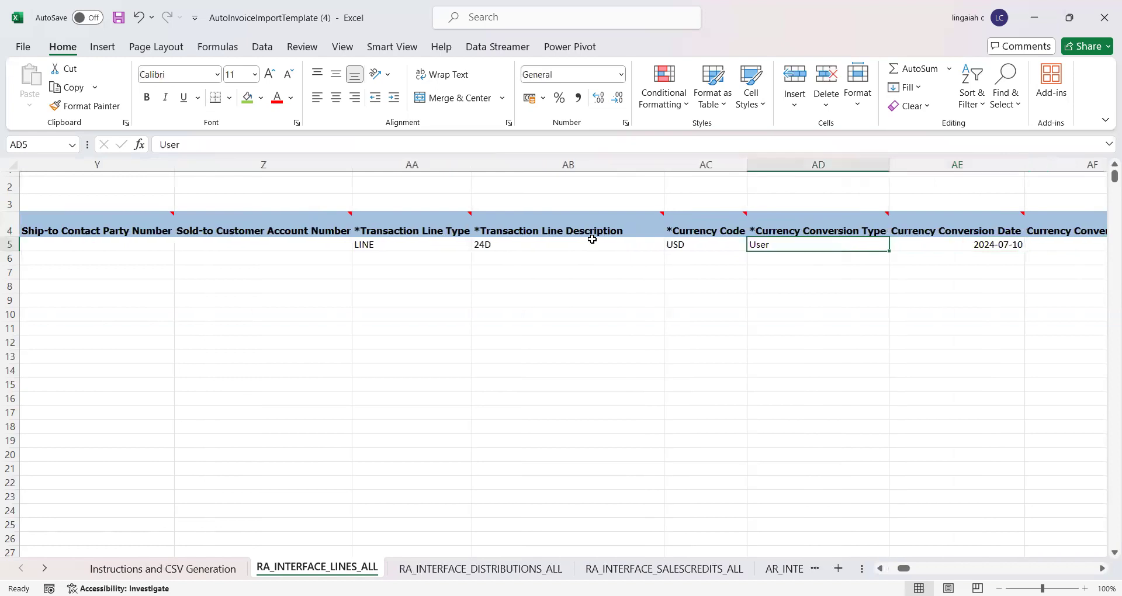
{"action": "key", "text": "Left"}
{"action": "key", "text": "Left"}
{"action": "key", "text": "Left"}
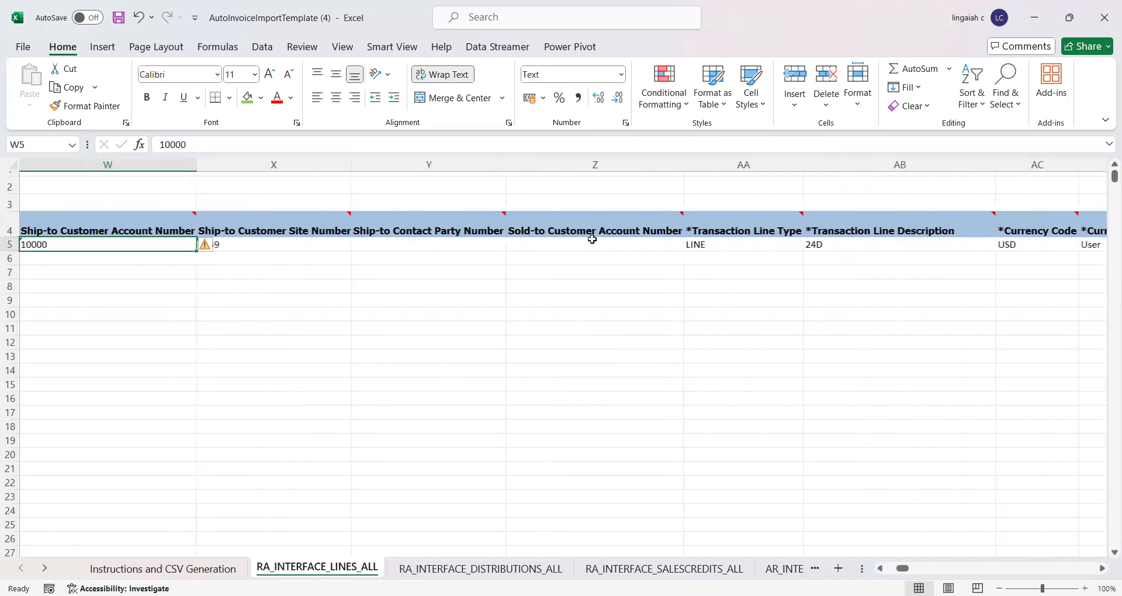
{"action": "key", "text": "Left"}
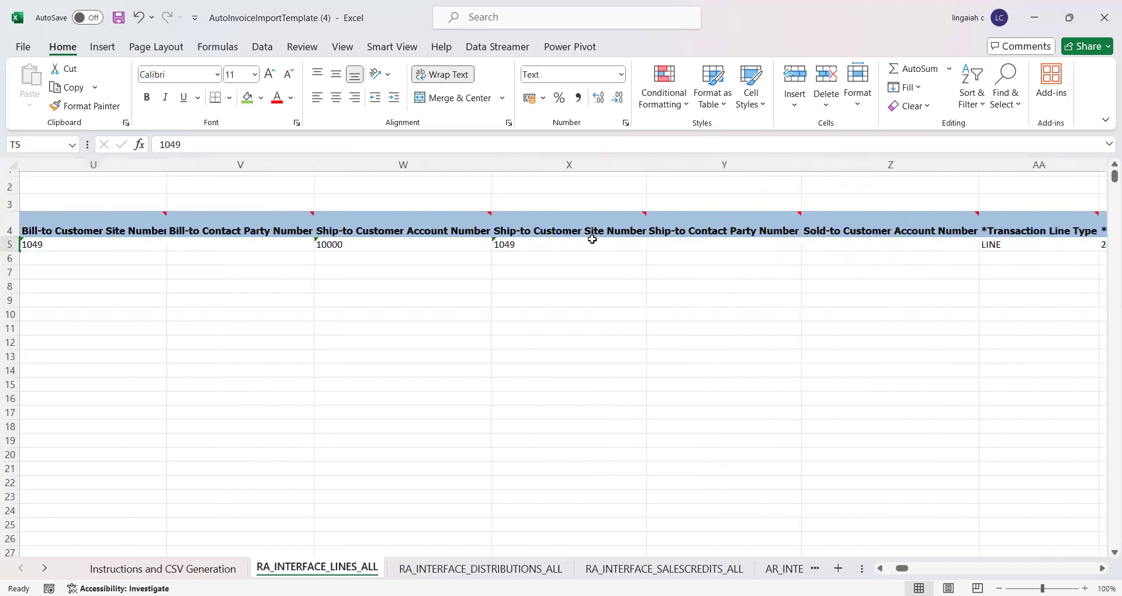
{"action": "key", "text": "Right"}
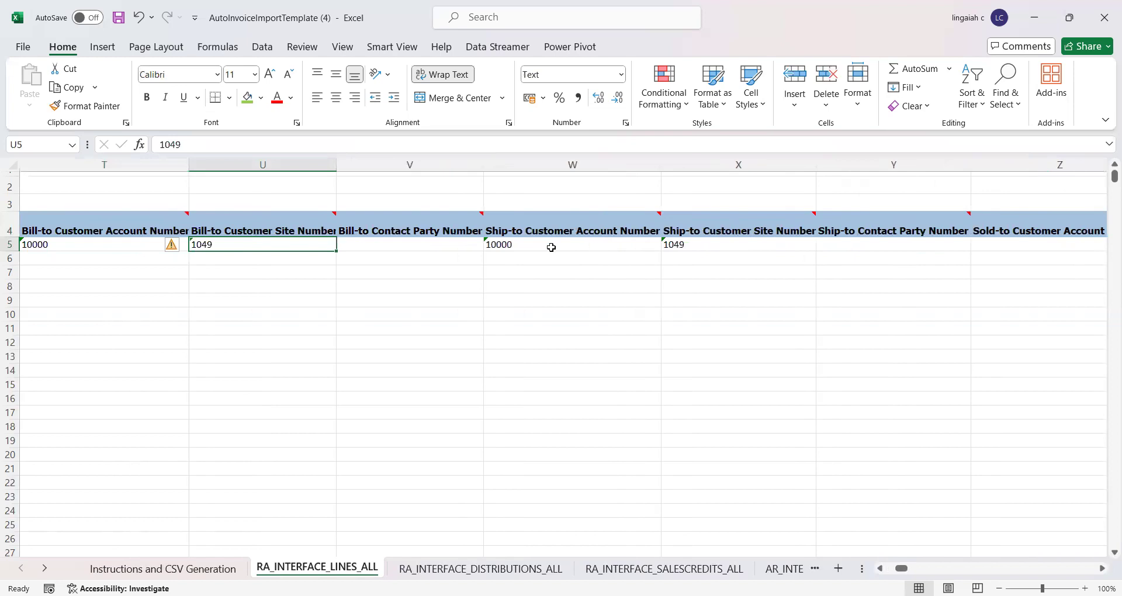
{"action": "left_click", "coordinate": [120, 247]}
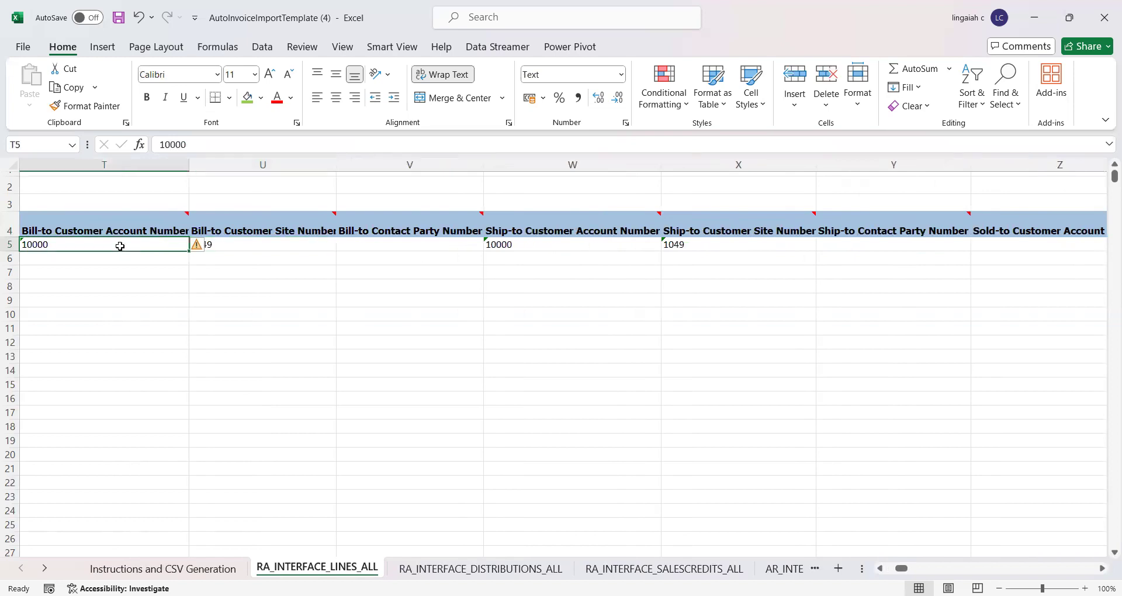
{"action": "left_click", "coordinate": [281, 248]}
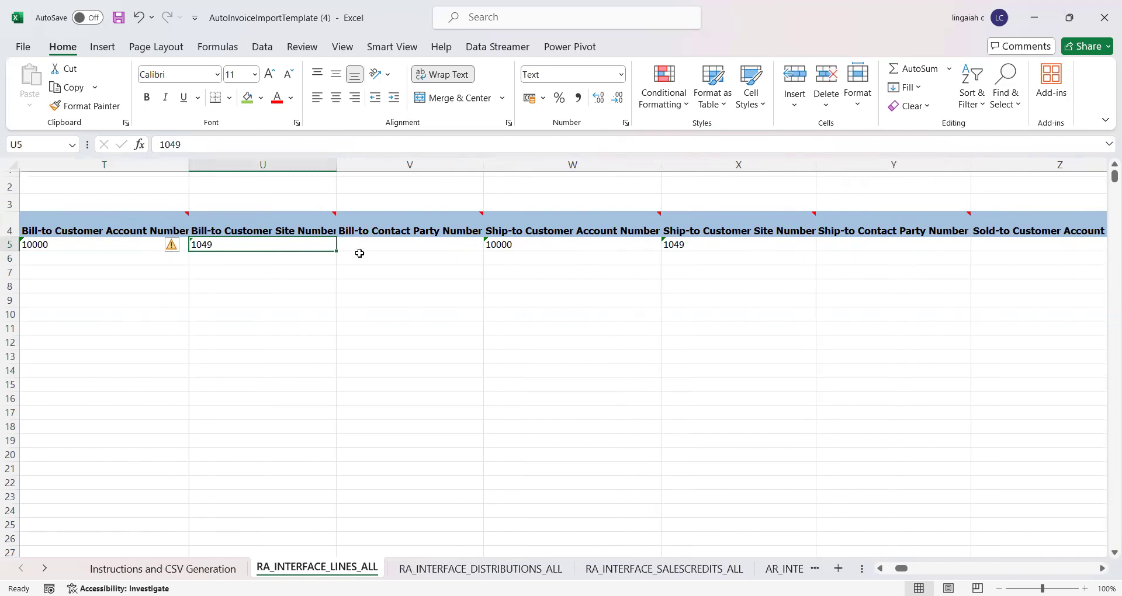
{"action": "left_click", "coordinate": [384, 245]}
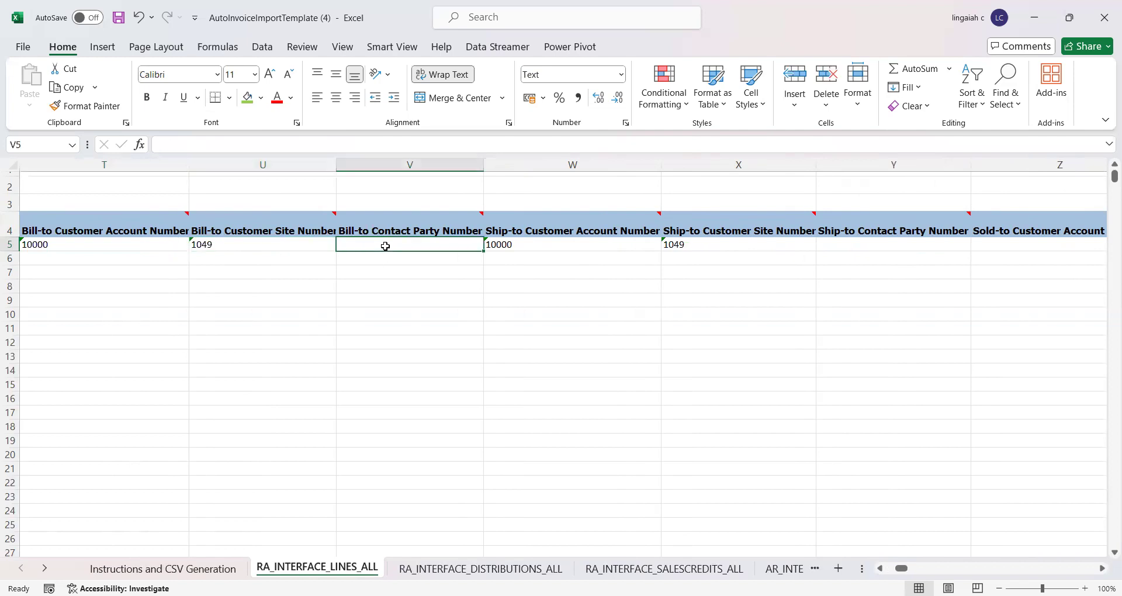
{"action": "left_click", "coordinate": [518, 246]}
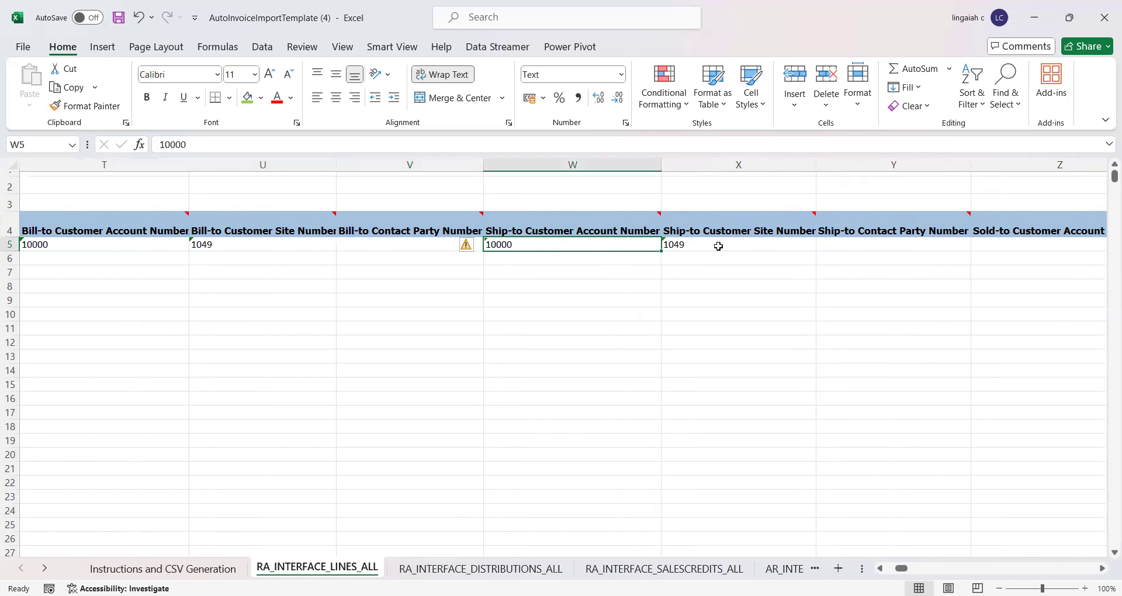
Step: Review row 5 from the ship-to site through line type, description, currency, amount and quantity to the Line Transactions Flexfield Context
{"action": "key", "text": "Tab"}
{"action": "key", "text": "Tab"}
{"action": "key", "text": "Tab"}
{"action": "key", "text": "Tab"}
{"action": "key", "text": "Tab"}
{"action": "key", "text": "Tab"}
{"action": "key", "text": "Tab"}
{"action": "key", "text": "Tab"}
{"action": "key", "text": "Tab"}
{"action": "key", "text": "Tab"}
{"action": "key", "text": "Tab"}
{"action": "key", "text": "Tab"}
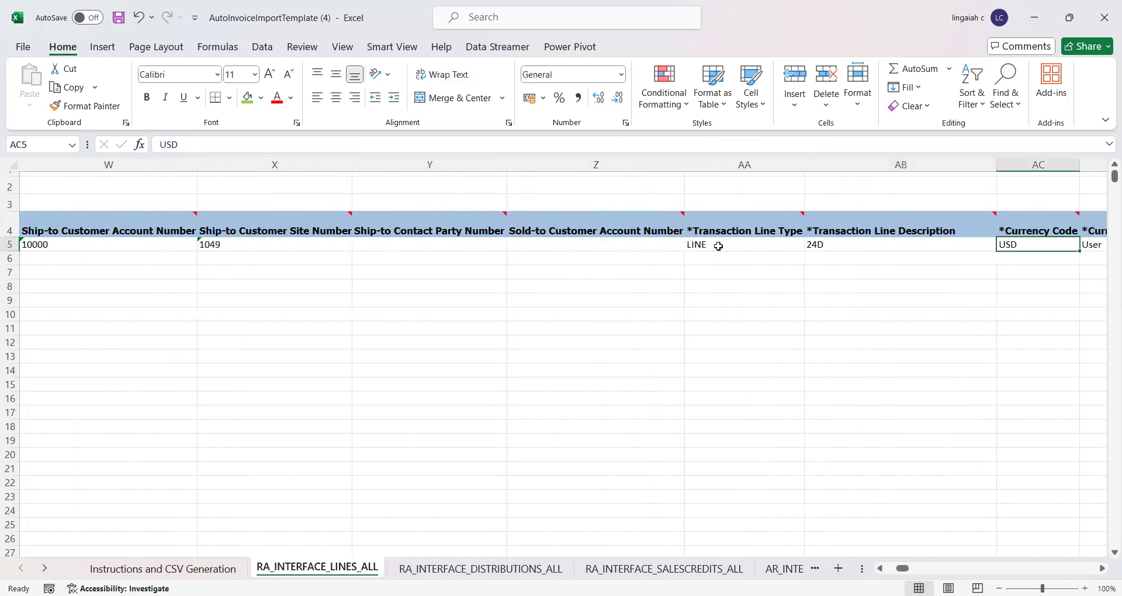
{"action": "key", "text": "Tab"}
{"action": "key", "text": "Tab"}
{"action": "key", "text": "Tab"}
{"action": "key", "text": "Tab"}
{"action": "key", "text": "Tab"}
{"action": "key", "text": "Tab"}
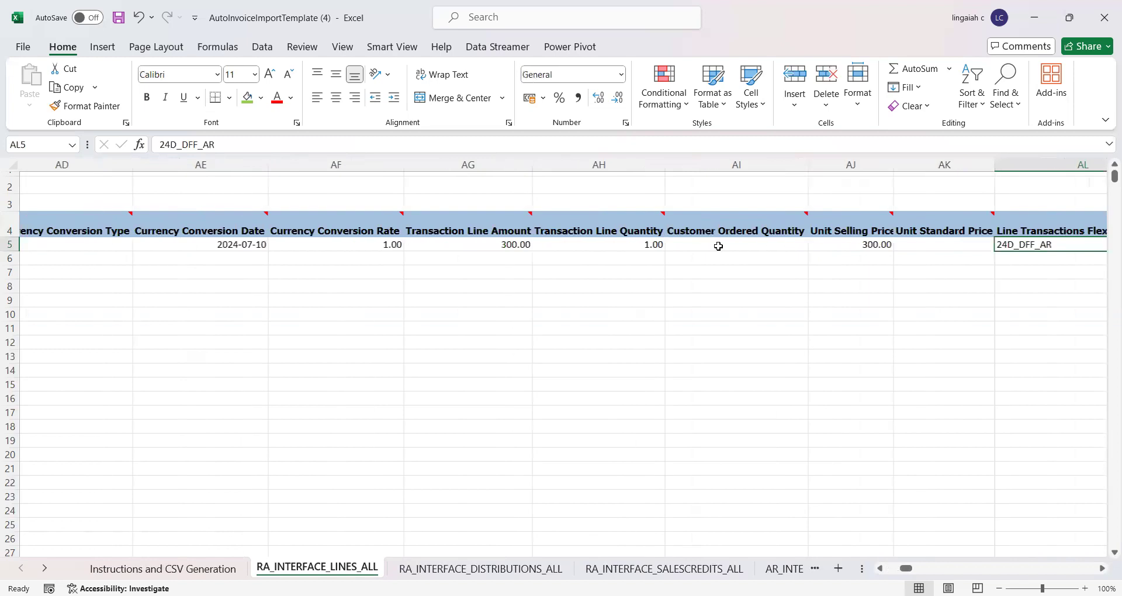
Step: Compare the unit price, Line Transactions Flexfield Context, Segment 1 and Segment 2 entries in row 5
{"action": "key", "text": "shift+Tab"}
{"action": "key", "text": "shift+Tab"}
{"action": "key", "text": "shift+Tab"}
{"action": "key", "text": "shift+Tab"}
{"action": "key", "text": "Tab"}
{"action": "key", "text": "Tab"}
{"action": "key", "text": "shift+Tab"}
{"action": "key", "text": "Tab"}
{"action": "key", "text": "Tab"}
{"action": "key", "text": "shift+Tab"}
{"action": "key", "text": "Tab"}
{"action": "key", "text": "Tab"}
{"action": "key", "text": "Tab"}
{"action": "key", "text": "shift+Tab"}
{"action": "key", "text": "shift+Tab"}
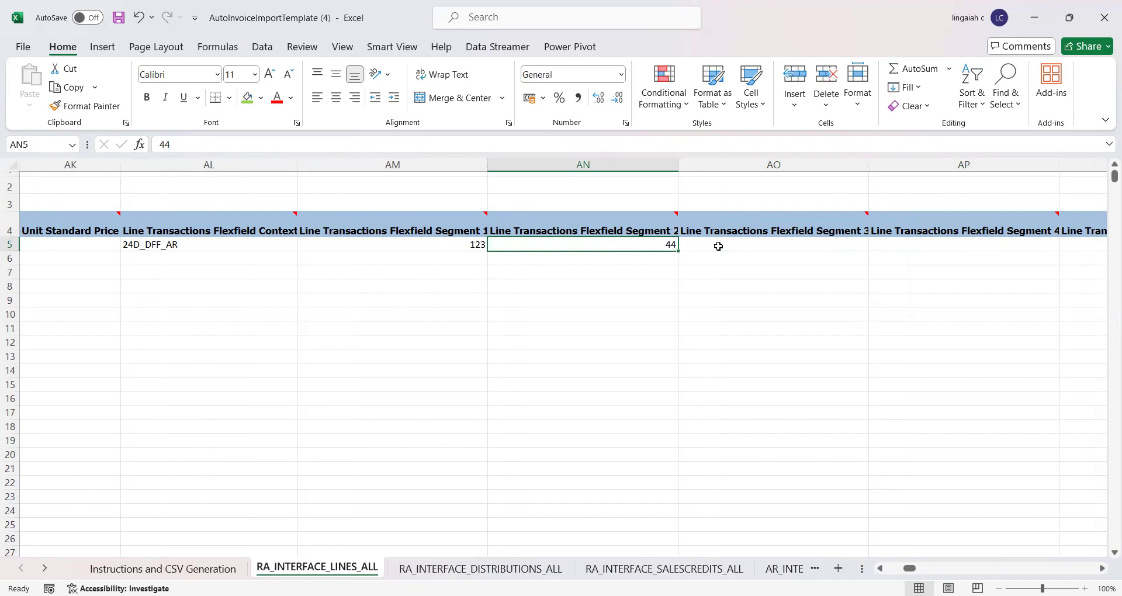
Step: Look through the remaining Line Transactions Flexfield Segment headers up to Segment 15 and the Primary Salesperson Number column
{"action": "key", "text": "Right"}
{"action": "key", "text": "Right"}
{"action": "key", "text": "Right"}
{"action": "key", "text": "Up"}
{"action": "key", "text": "Right"}
{"action": "key", "text": "Right"}
{"action": "key", "text": "Right"}
{"action": "key", "text": "Right"}
{"action": "key", "text": "Right"}
{"action": "key", "text": "Right"}
{"action": "key", "text": "Right"}
{"action": "key", "text": "Right"}
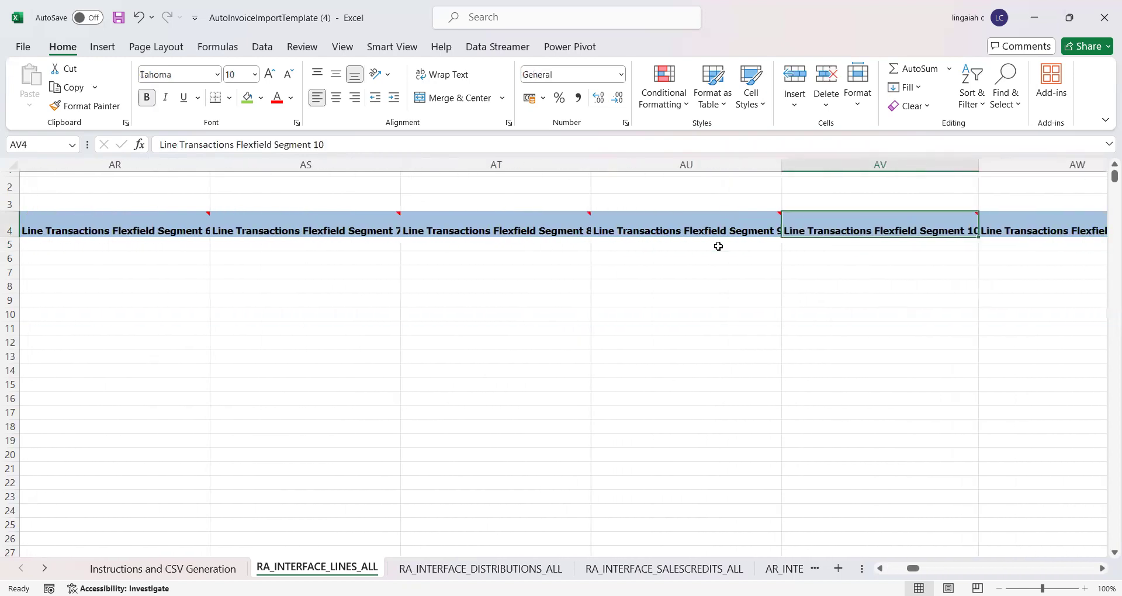
{"action": "key", "text": "Right"}
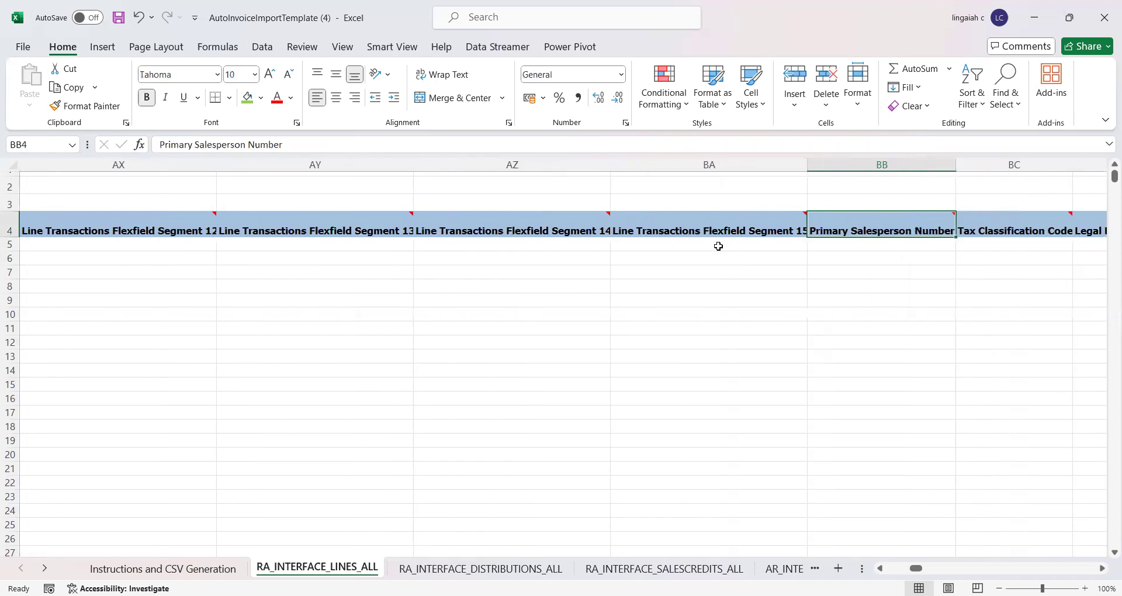
{"action": "left_click", "coordinate": [718, 246]}
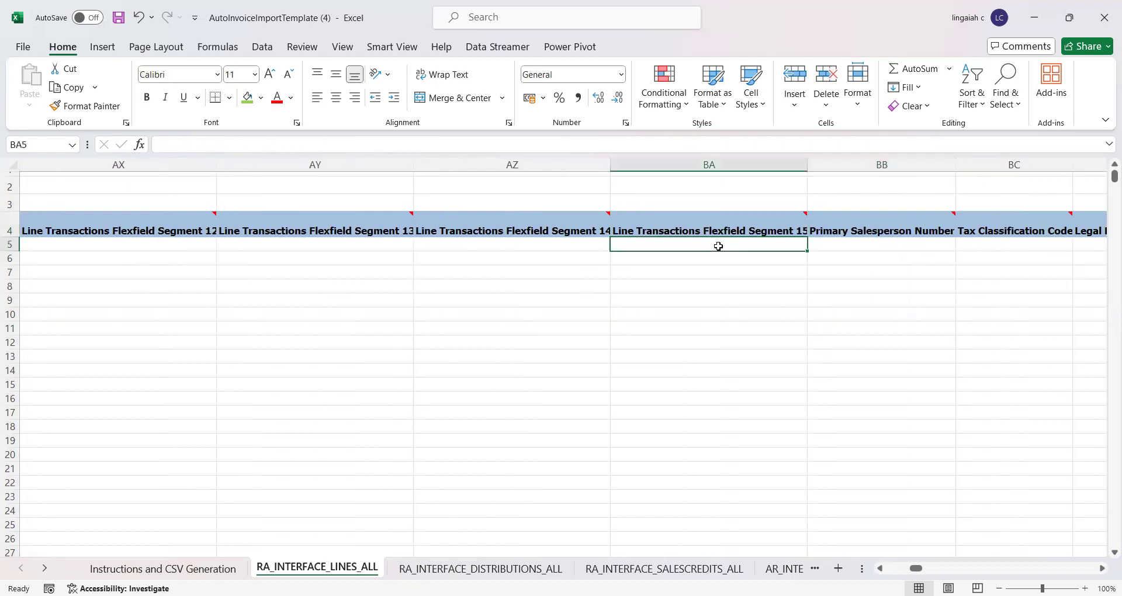
Step: Look through the optional columns in row 5 from Primary Salesperson Number to the revenue scheduling rule dates
{"action": "key", "text": "Right"}
{"action": "key", "text": "Right"}
{"action": "key", "text": "Right"}
{"action": "key", "text": "Right"}
{"action": "key", "text": "Right"}
{"action": "key", "text": "Right"}
{"action": "key", "text": "Right"}
{"action": "key", "text": "Right"}
{"action": "key", "text": "Right"}
{"action": "key", "text": "Right"}
{"action": "key", "text": "Right"}
{"action": "key", "text": "Right"}
{"action": "key", "text": "Right"}
{"action": "key", "text": "Right"}
{"action": "key", "text": "Right"}
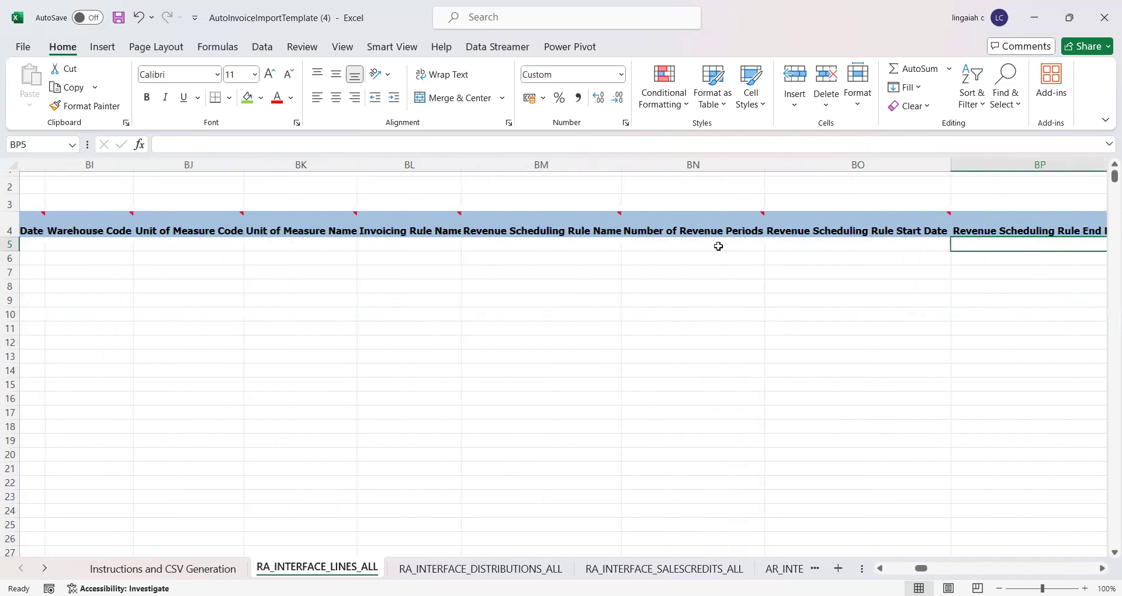
Step: Jump to the last header column in row 4 and look back through the ADDITIONAL_LINE_ATTRIBUTE headers
{"action": "key", "text": "Up"}
{"action": "key", "text": "Right"}
{"action": "key", "text": "ctrl+Right"}
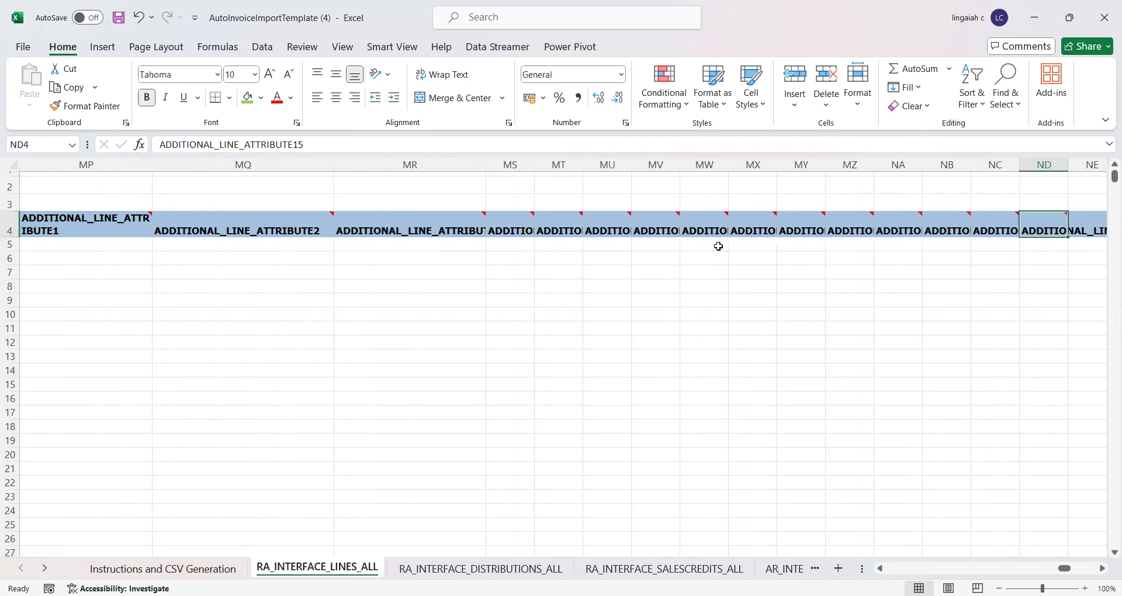
{"action": "key", "text": "Left"}
{"action": "key", "text": "Left"}
{"action": "key", "text": "Left"}
{"action": "key", "text": "Left"}
{"action": "key", "text": "Left"}
{"action": "key", "text": "Left"}
{"action": "key", "text": "Left"}
{"action": "key", "text": "Left"}
{"action": "key", "text": "Left"}
{"action": "key", "text": "Left"}
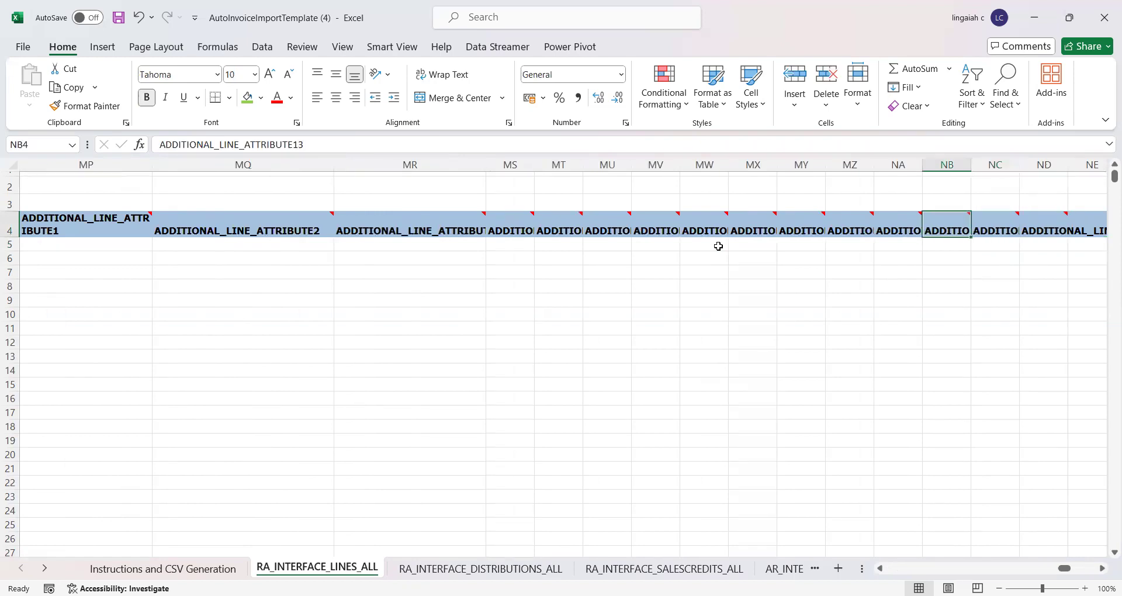
{"action": "key", "text": "Left"}
{"action": "key", "text": "Left"}
{"action": "key", "text": "Left"}
{"action": "key", "text": "Left"}
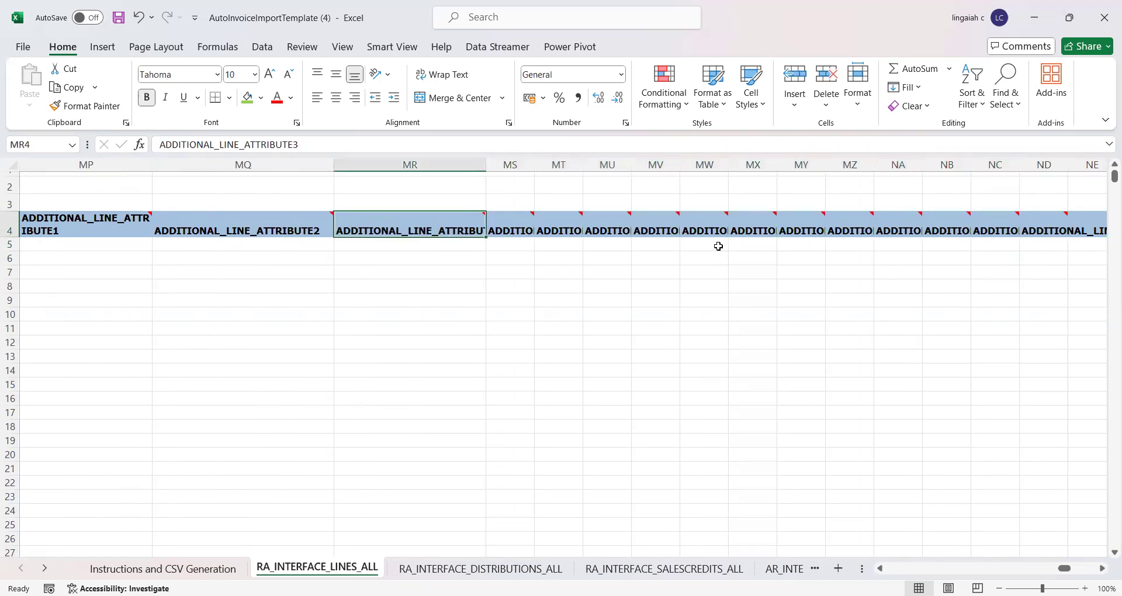
{"action": "key", "text": "Right"}
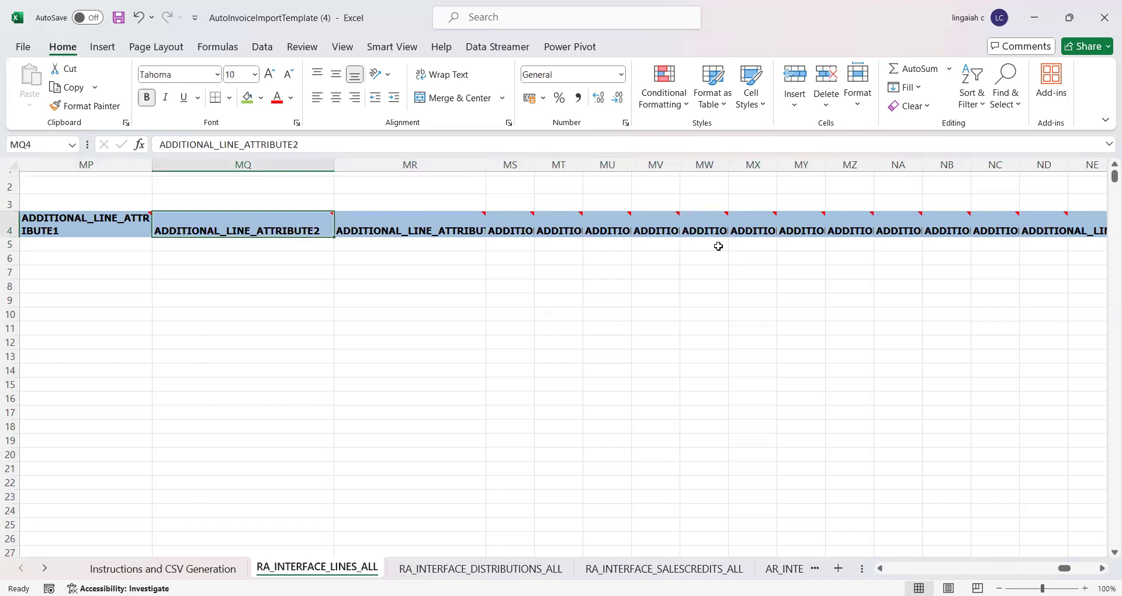
Step: Check how far the row 4 headers extend beyond ADDITIONAL_LINE_ATTRIBUTE2, then return to that header cell
{"action": "key", "text": "shift+Right"}
{"action": "key", "text": "shift+Right"}
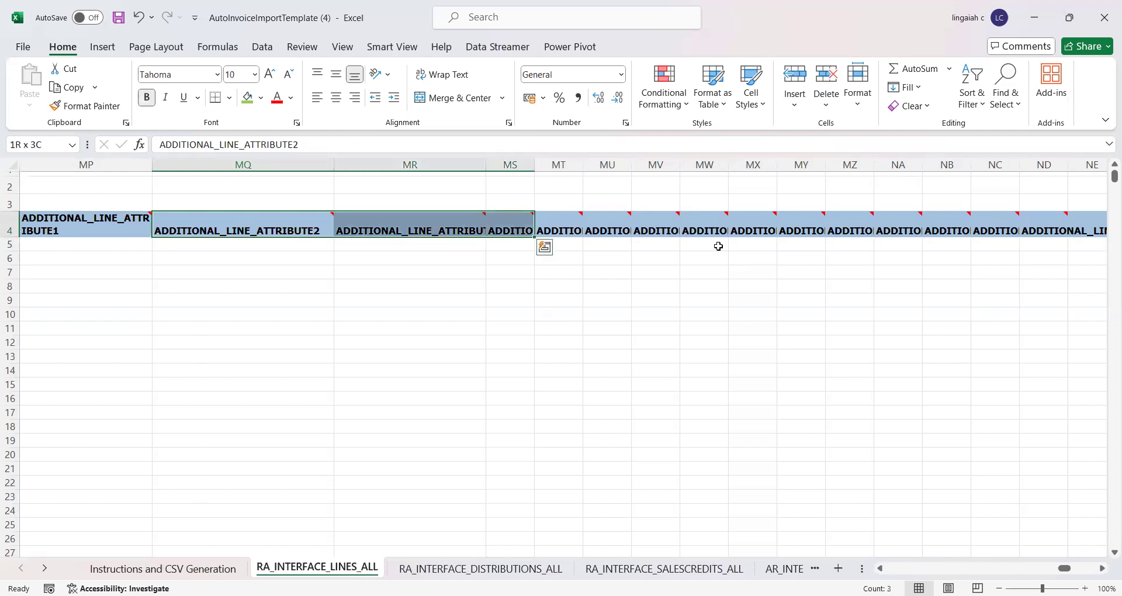
{"action": "key", "text": "ctrl+shift+Right"}
{"action": "key", "text": "ctrl+shift+Right"}
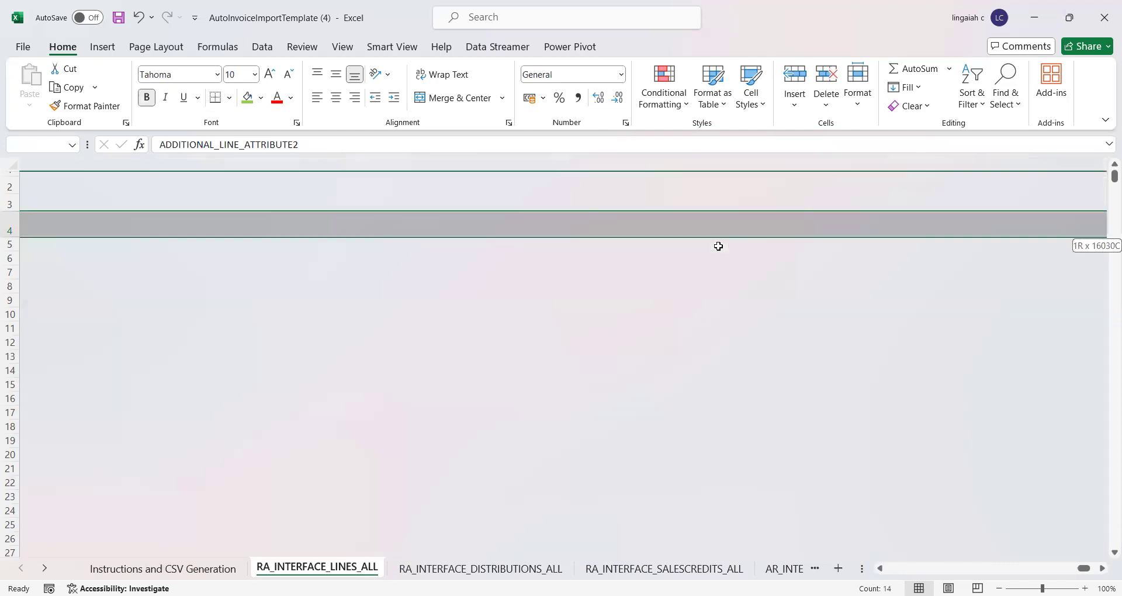
{"action": "key", "text": "ctrl+shift+Left"}
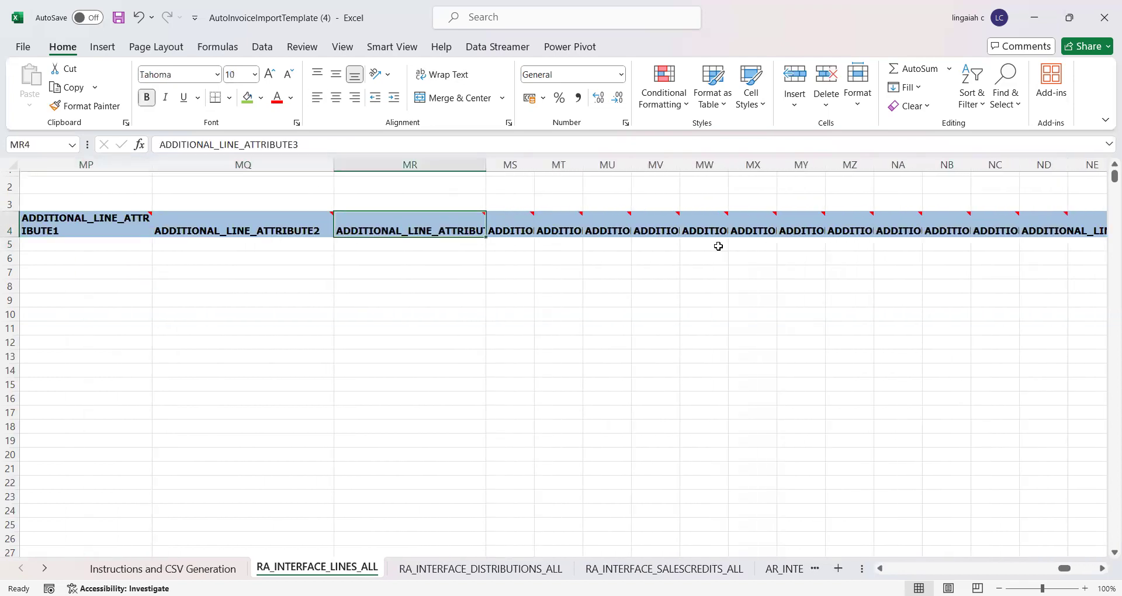
{"action": "key", "text": "Left"}
{"action": "key", "text": "Right"}
{"action": "key", "text": "Left"}
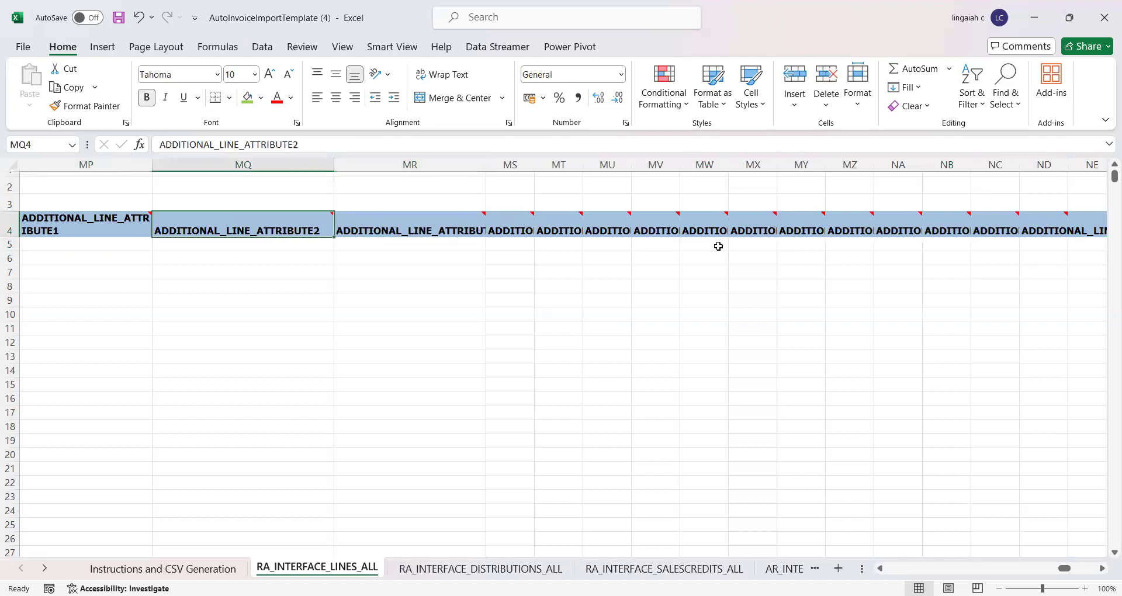
{"action": "key", "text": "Down"}
{"action": "key", "text": "Up"}
{"action": "key", "text": "Down"}
{"action": "key", "text": "Up"}
{"action": "key", "text": "Right"}
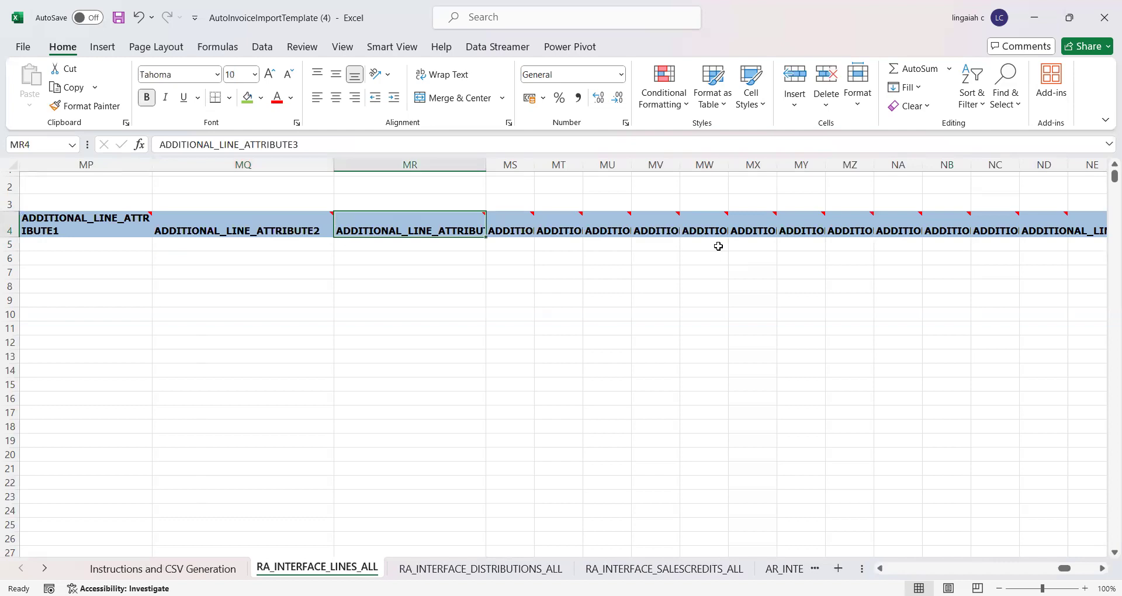
{"action": "key", "text": "Left"}
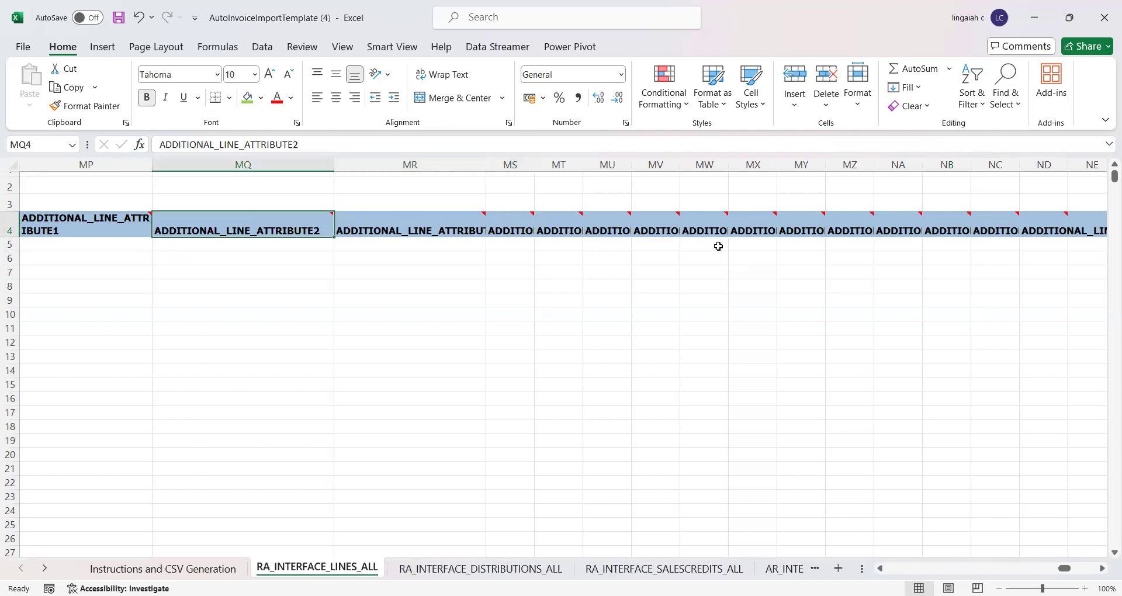
Step: Go back to the first row 4 headers and look over the leading columns from Business Unit Name onwards
{"action": "key", "text": "ctrl+Left"}
{"action": "key", "text": "Right"}
{"action": "key", "text": "Right"}
{"action": "key", "text": "Right"}
{"action": "key", "text": "Left"}
{"action": "key", "text": "Left"}
{"action": "key", "text": "Left"}
{"action": "key", "text": "Right"}
{"action": "key", "text": "Right"}
{"action": "key", "text": "Left"}
{"action": "key", "text": "Left"}
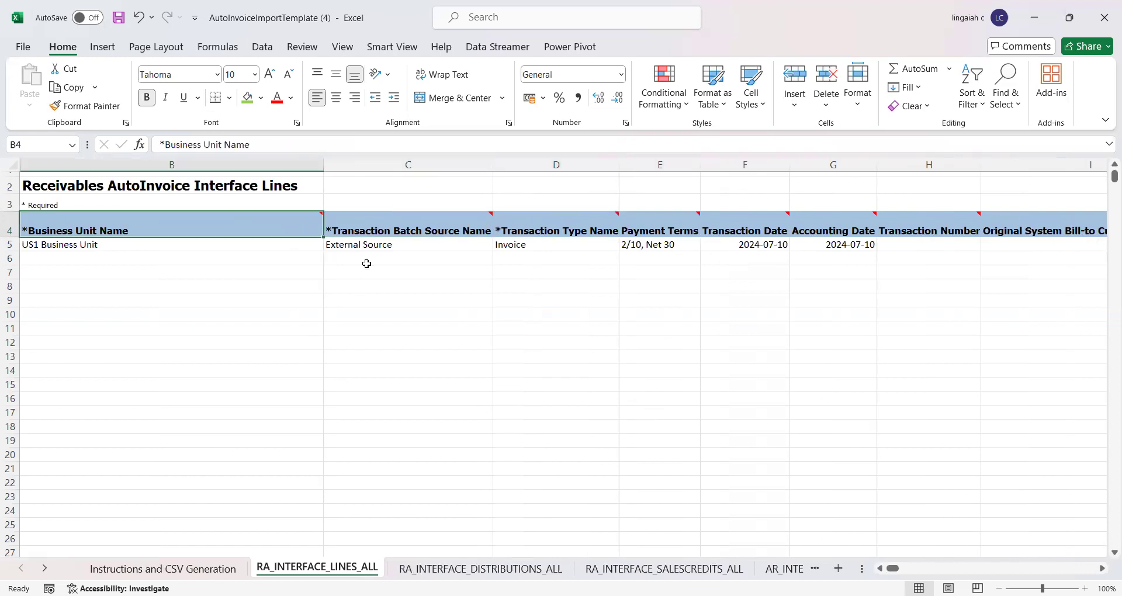
Step: Open the Instructions and CSV Generation sheet, and review the Book1 outline from updating mandatory fields to uploading the ZIP file to UCM
{"action": "left_click", "coordinate": [167, 566]}
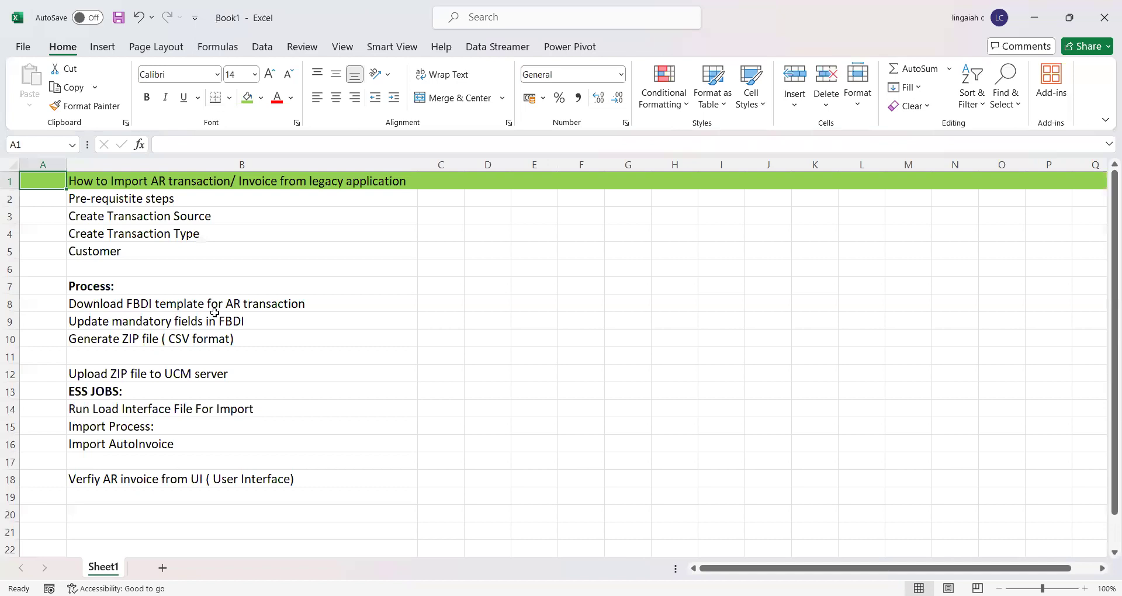
{"action": "left_click", "coordinate": [214, 319]}
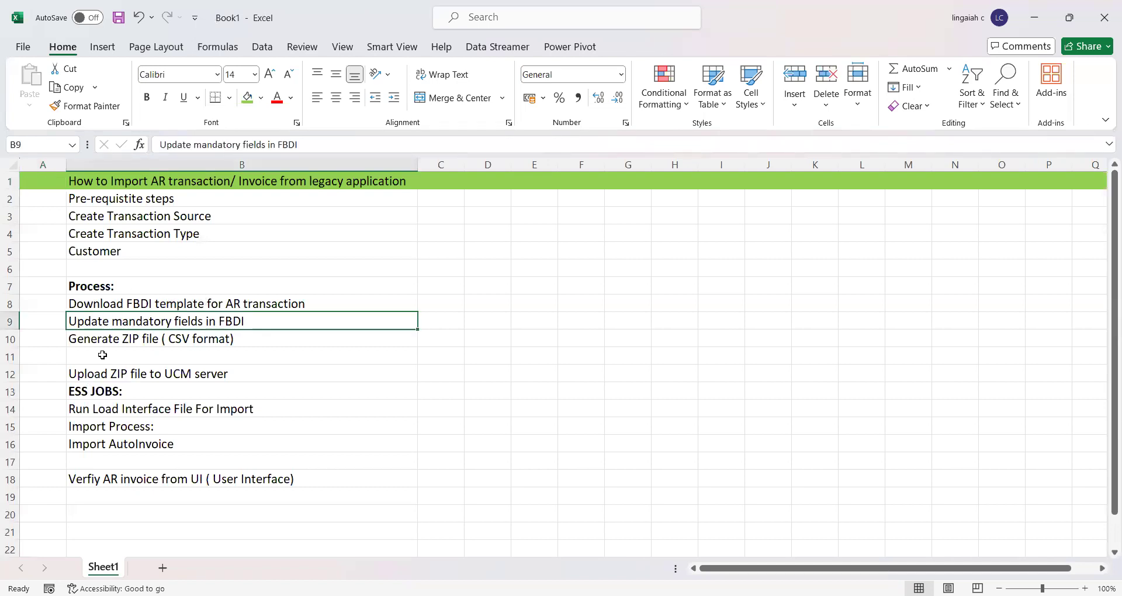
{"action": "left_click", "coordinate": [111, 350]}
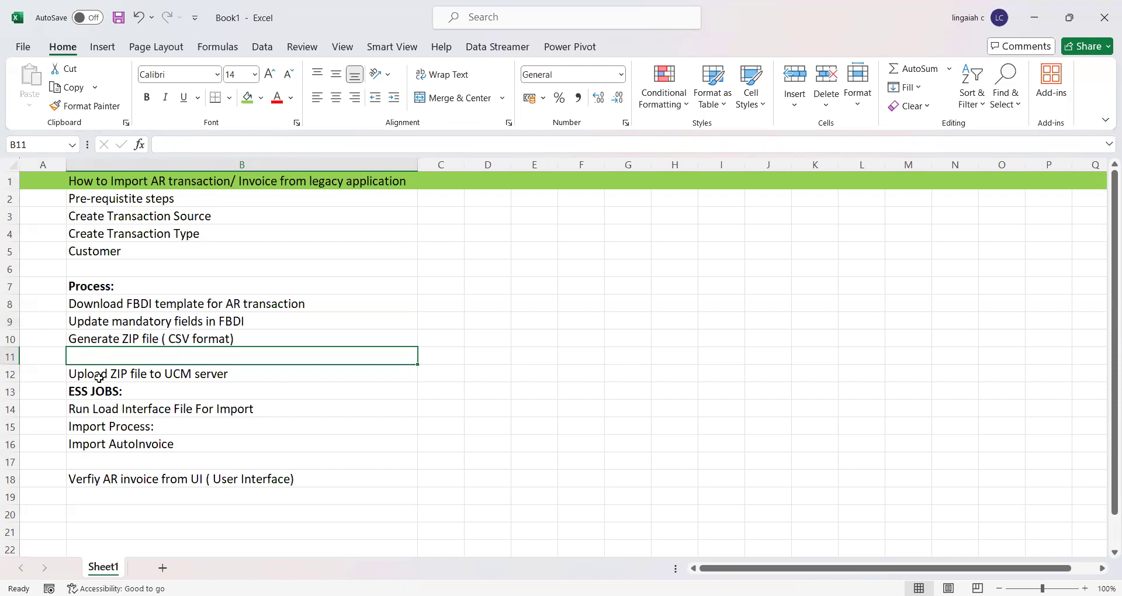
{"action": "left_click", "coordinate": [99, 377]}
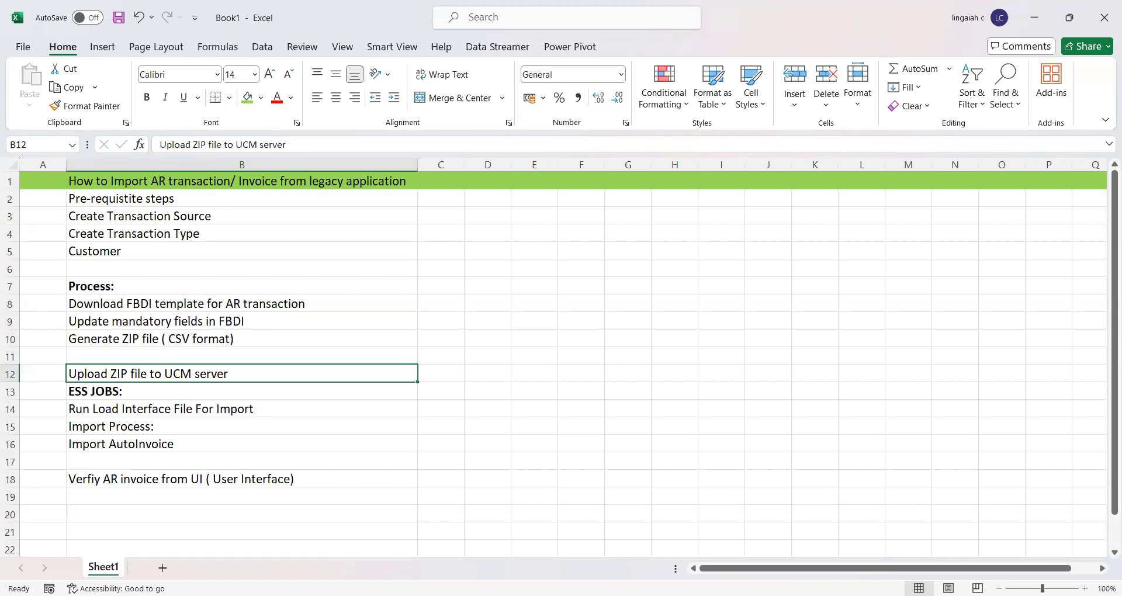
Step: Switch to Oracle Fusion in the browser and open File Import and Export, discarding the unsaved invoice line changes
{"action": "key", "text": "alt+Tab"}
{"action": "left_click", "coordinate": [184, 11]}
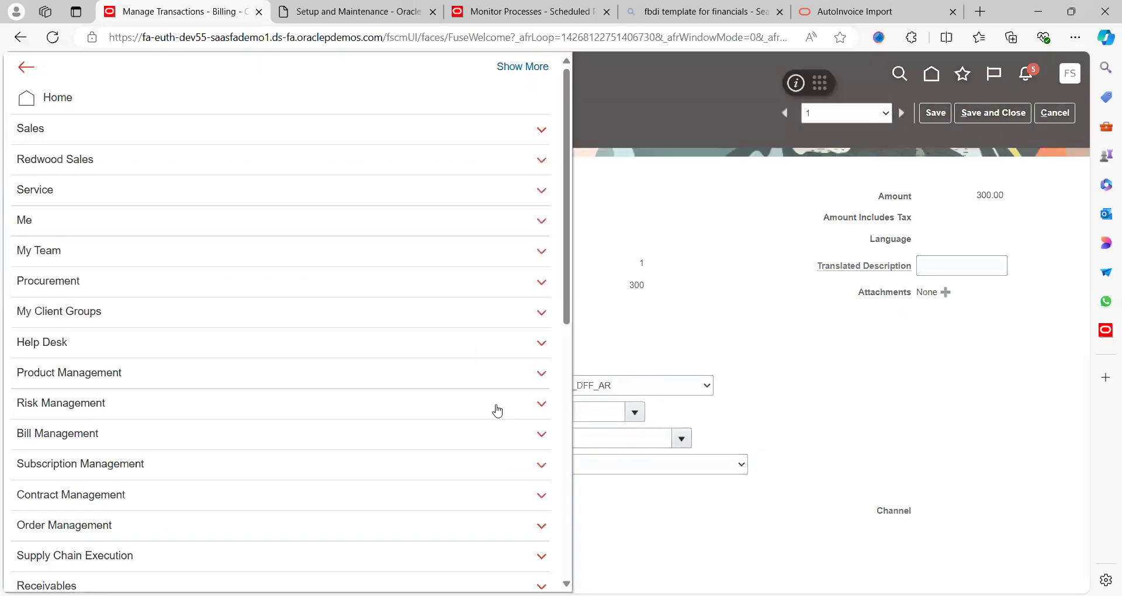
{"action": "scroll", "coordinate": [568, 526], "scroll_direction": "down", "scroll_amount": 8}
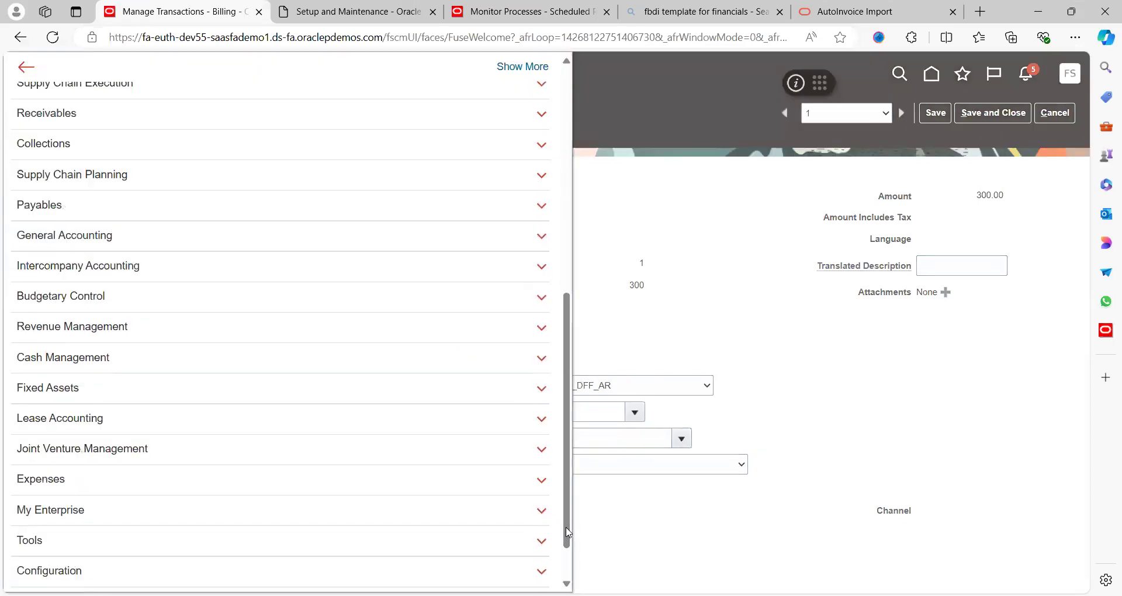
{"action": "scroll", "coordinate": [566, 566], "scroll_direction": "down", "scroll_amount": 1}
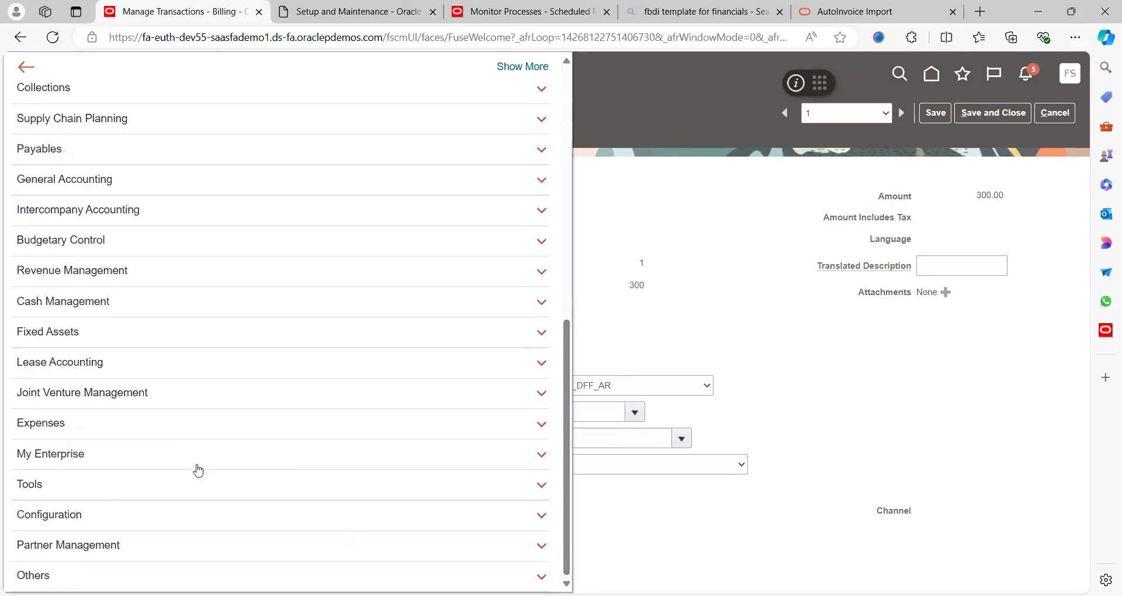
{"action": "left_click", "coordinate": [50, 493]}
{"action": "scroll", "coordinate": [367, 513], "scroll_direction": "down", "scroll_amount": 2}
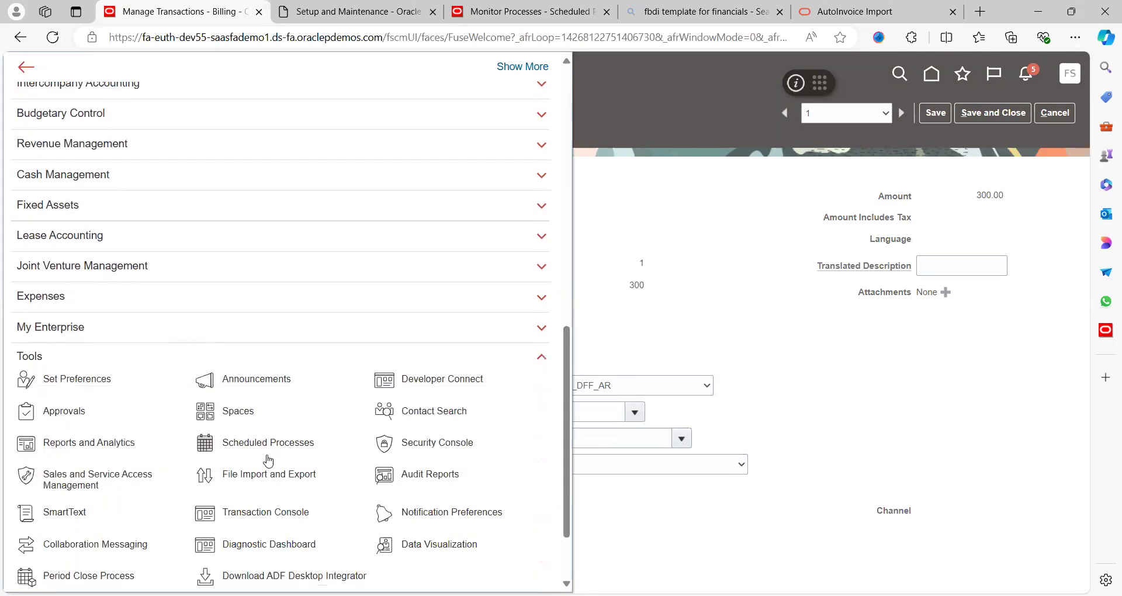
{"action": "left_click", "coordinate": [286, 486]}
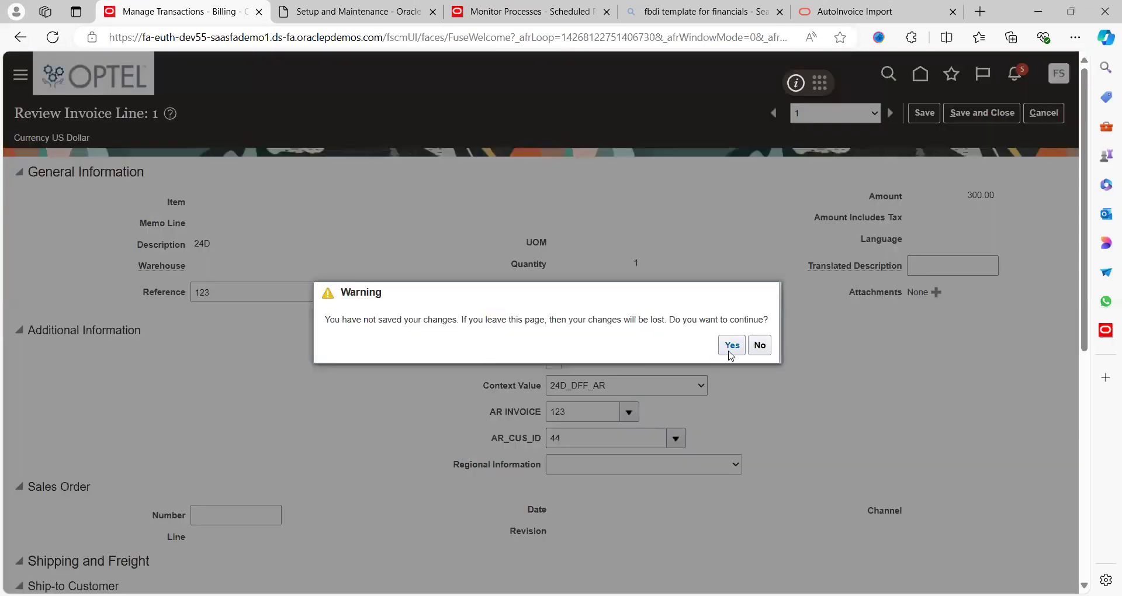
{"action": "left_click", "coordinate": [729, 352]}
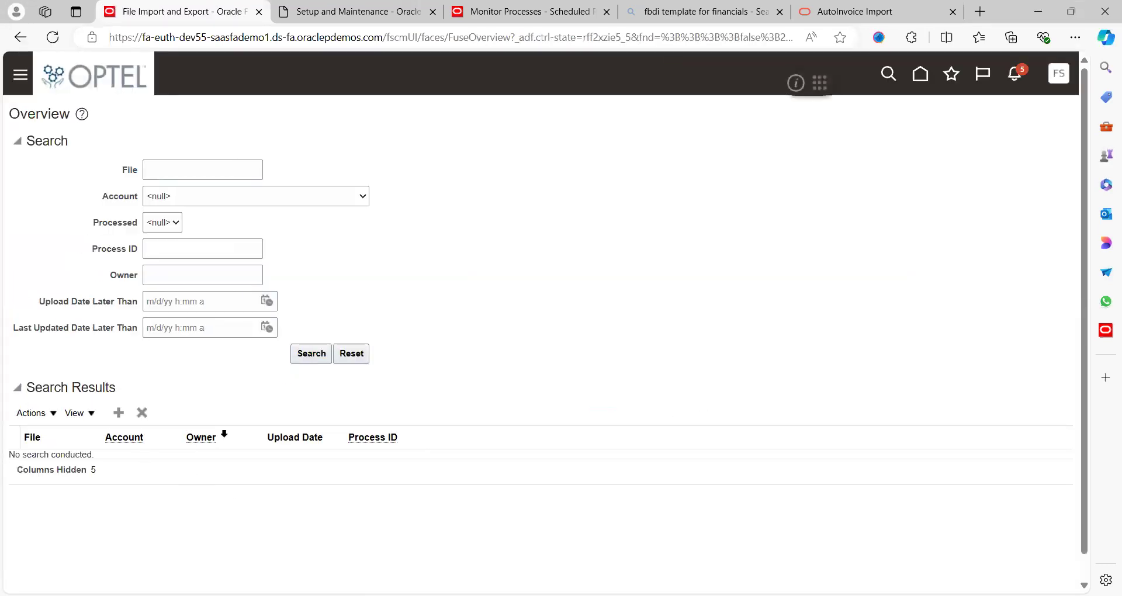
Step: Search for files in the fin/receivables/import account and look through the uploaded files
{"action": "left_click", "coordinate": [173, 202]}
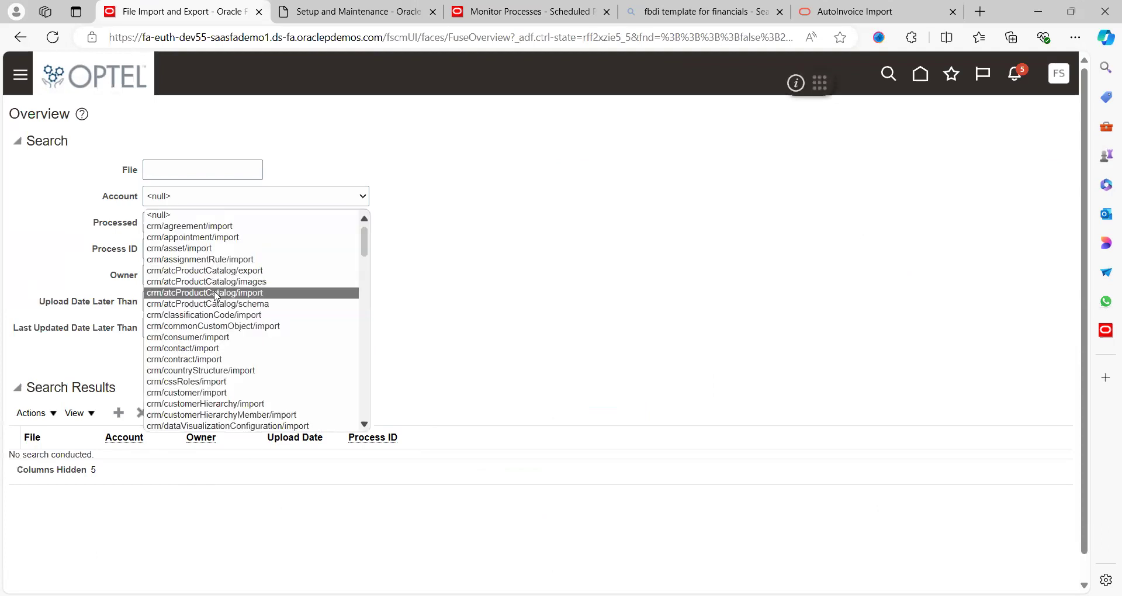
{"action": "key", "text": "f"}
{"action": "key", "text": "Down"}
{"action": "key", "text": "Down"}
{"action": "key", "text": "Down"}
{"action": "key", "text": "Down"}
{"action": "key", "text": "Down"}
{"action": "key", "text": "Down"}
{"action": "key", "text": "Down"}
{"action": "key", "text": "Down"}
{"action": "key", "text": "Down"}
{"action": "key", "text": "Down"}
{"action": "key", "text": "Down"}
{"action": "key", "text": "Down"}
{"action": "key", "text": "Down"}
{"action": "key", "text": "Down"}
{"action": "key", "text": "Down"}
{"action": "key", "text": "Down"}
{"action": "key", "text": "Down"}
{"action": "key", "text": "Down"}
{"action": "key", "text": "Down"}
{"action": "key", "text": "Up"}
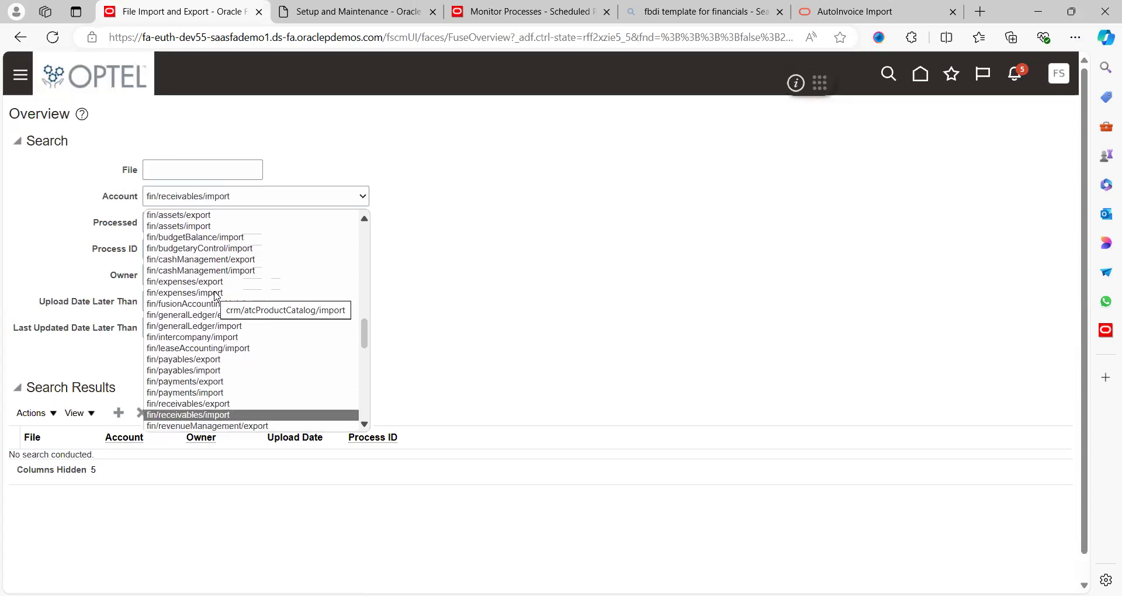
{"action": "key", "text": "Return"}
{"action": "left_click", "coordinate": [309, 353]}
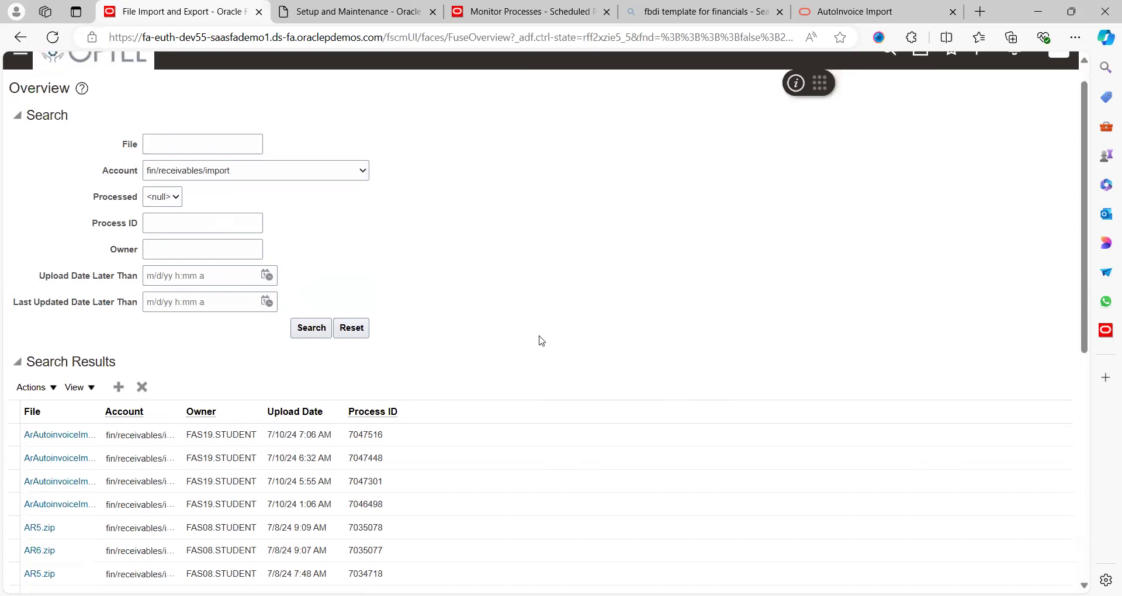
{"action": "scroll", "coordinate": [539, 338], "scroll_direction": "down", "scroll_amount": 3}
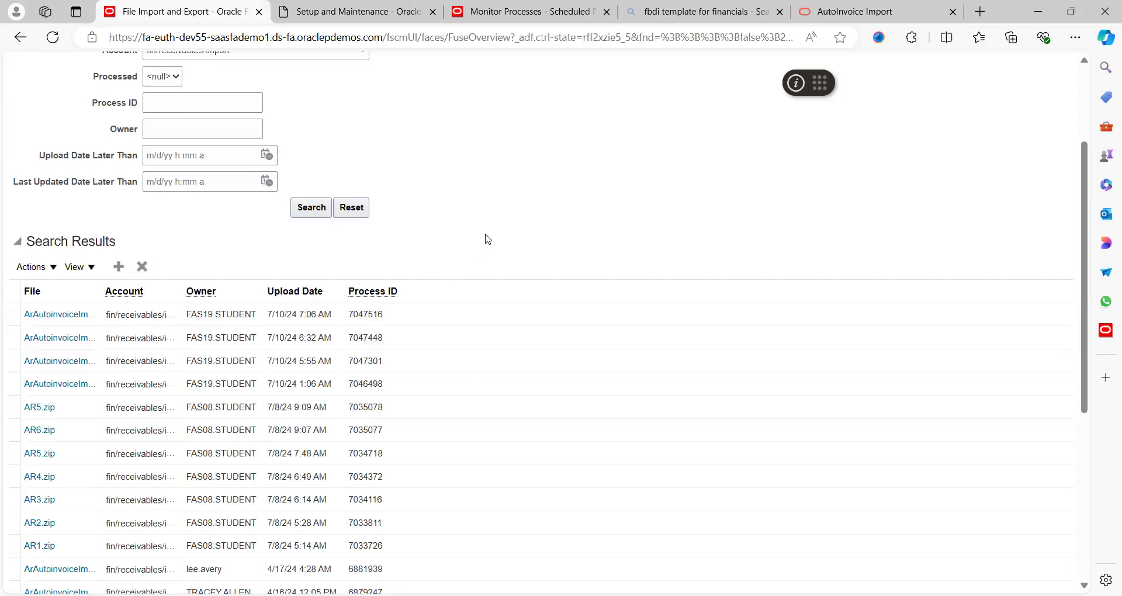
{"action": "scroll", "coordinate": [488, 239], "scroll_direction": "down", "scroll_amount": 1}
{"action": "scroll", "coordinate": [488, 239], "scroll_direction": "up", "scroll_amount": 5}
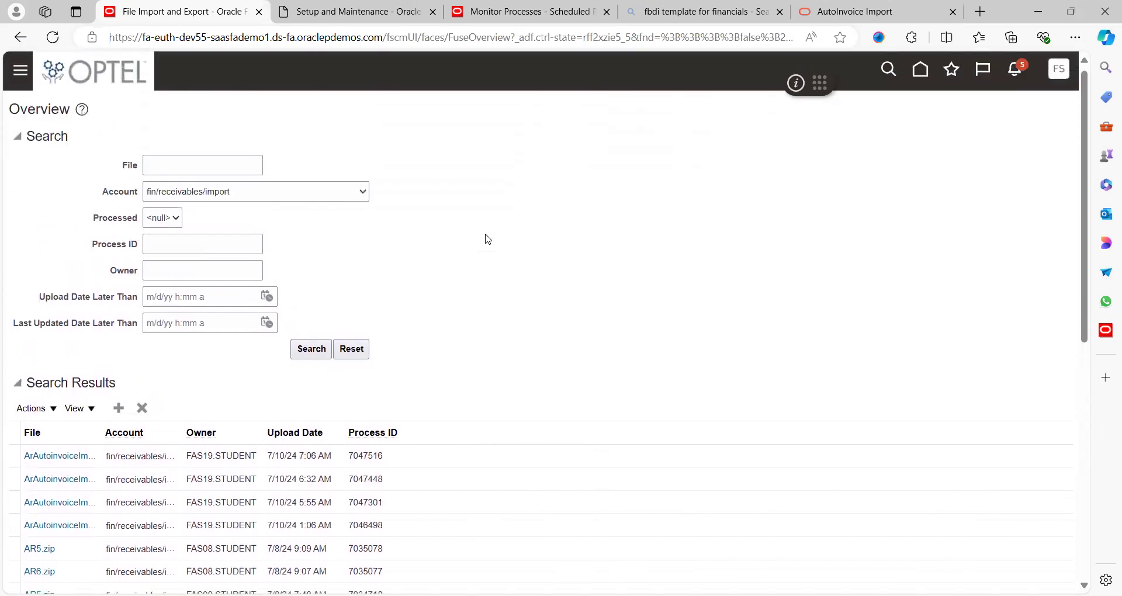
Step: Open Scheduled Processes and enlarge the process list to show more rows
{"action": "left_click", "coordinate": [17, 82]}
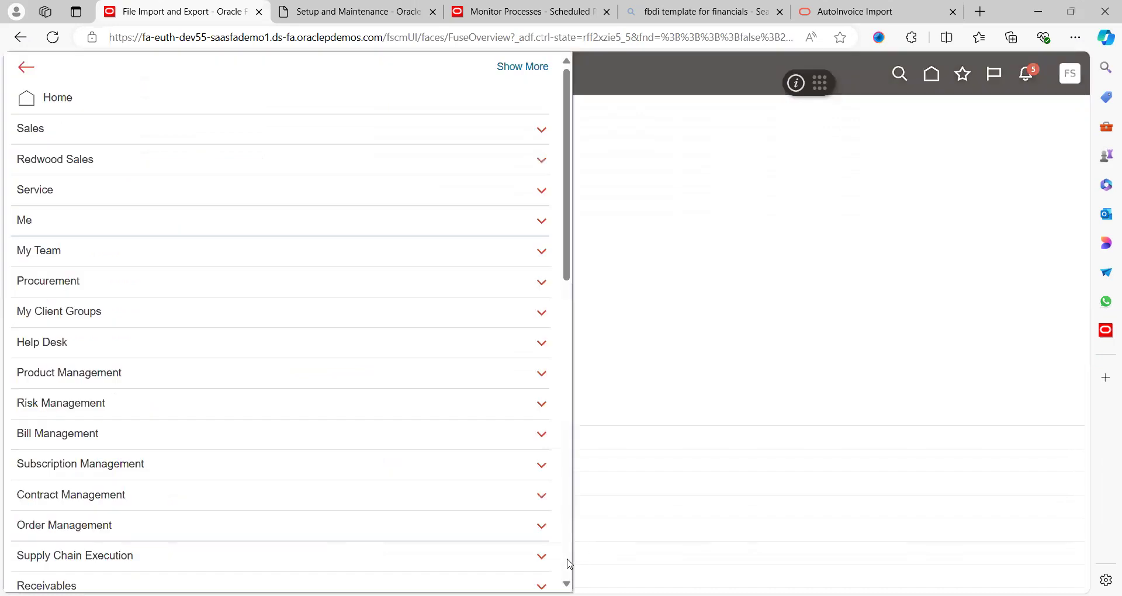
{"action": "scroll", "coordinate": [570, 560], "scroll_direction": "down", "scroll_amount": 10}
{"action": "left_click", "coordinate": [280, 350]}
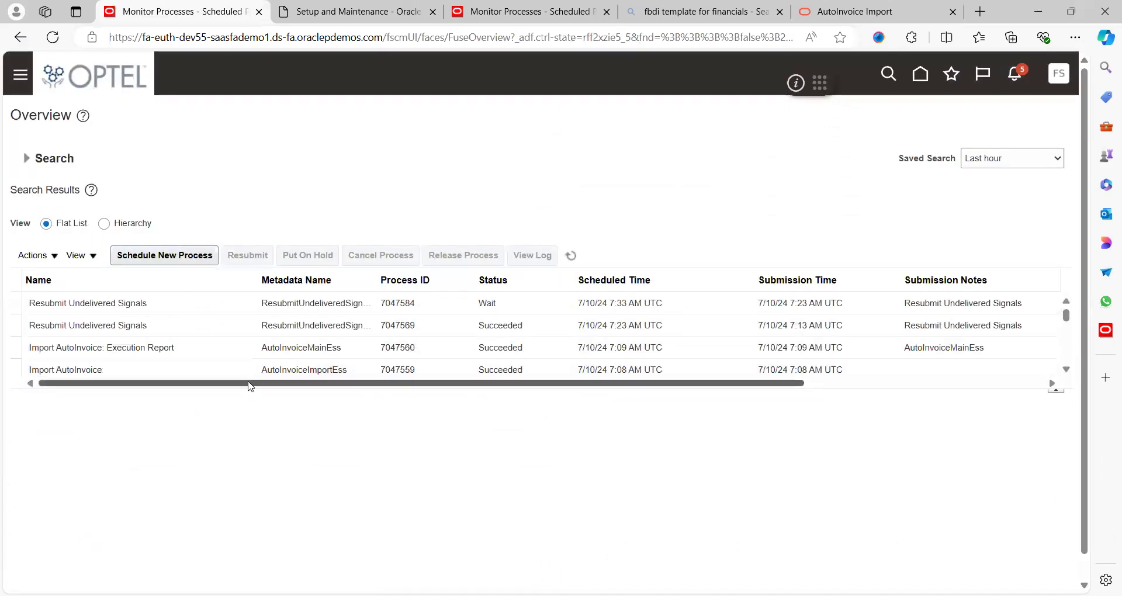
{"action": "left_click_drag", "start_coordinate": [256, 392], "coordinate": [263, 507]}
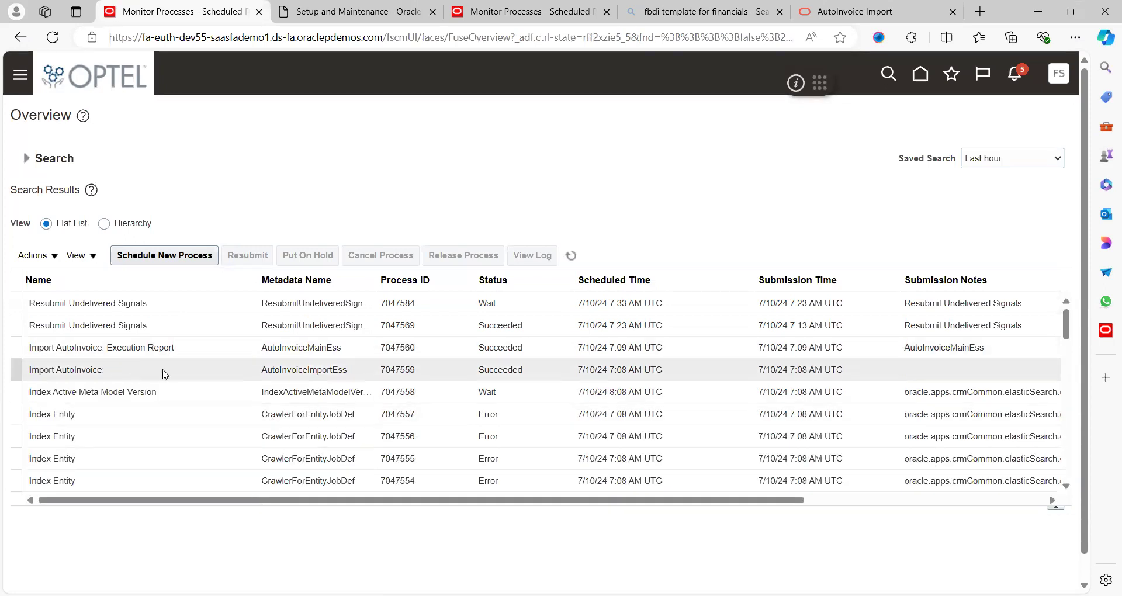
Step: Select the Import AutoInvoice: Execution Report process and open its PDF output
{"action": "left_click", "coordinate": [160, 370]}
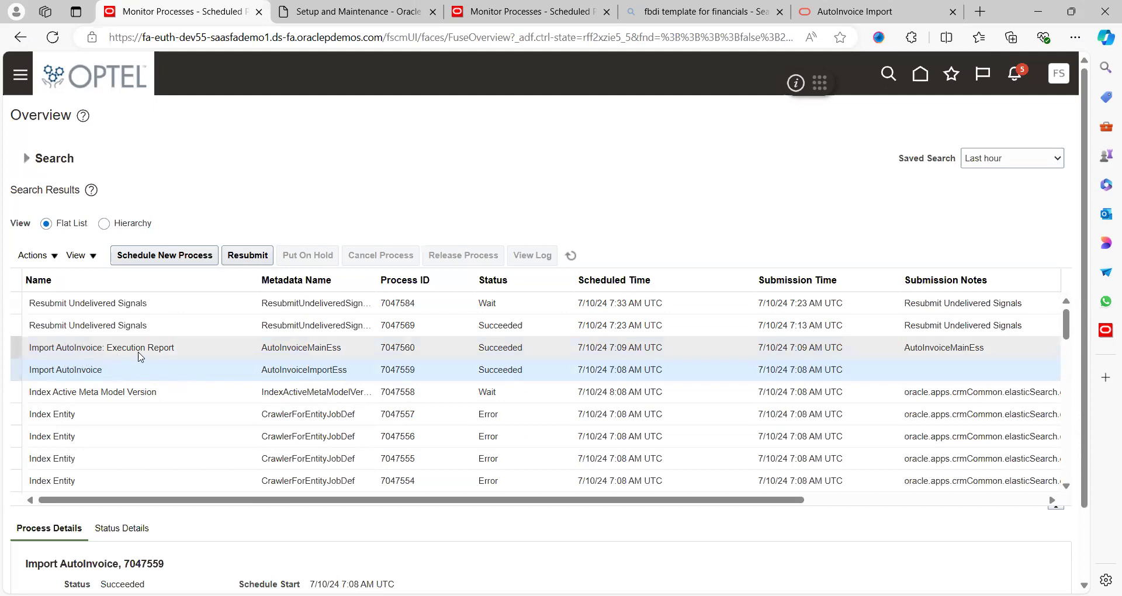
{"action": "left_click", "coordinate": [162, 349]}
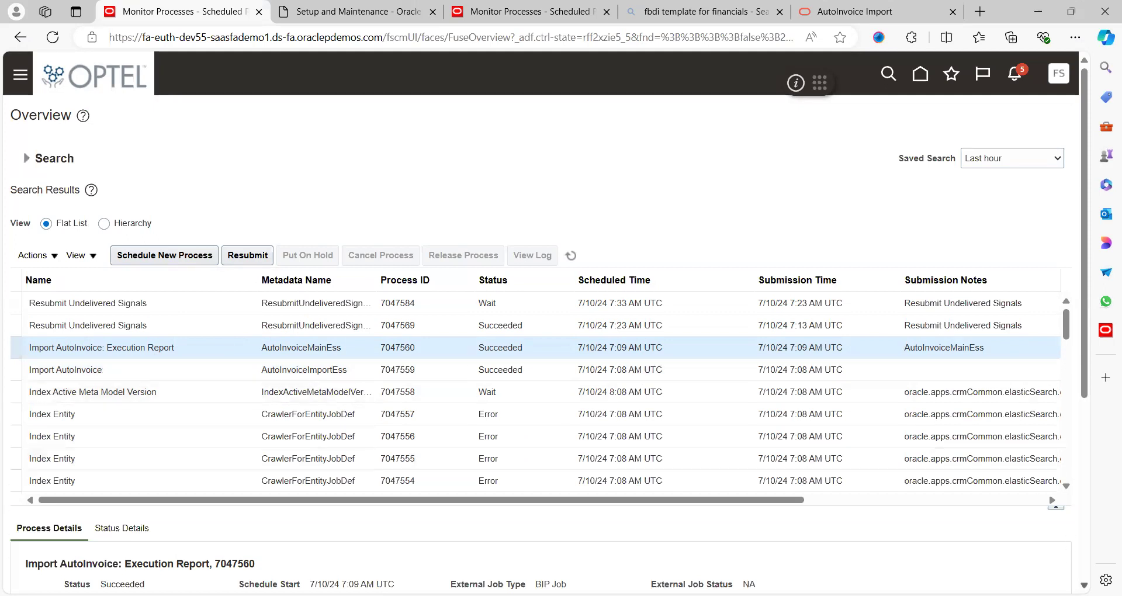
{"action": "scroll", "coordinate": [544, 350], "scroll_direction": "down", "scroll_amount": 5}
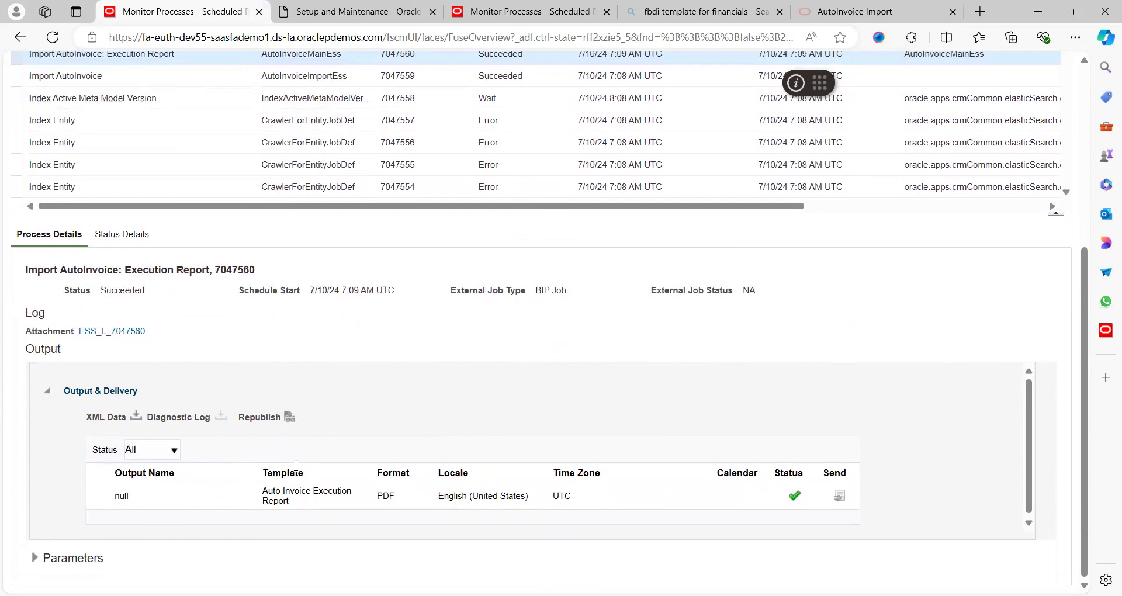
{"action": "left_click", "coordinate": [121, 497]}
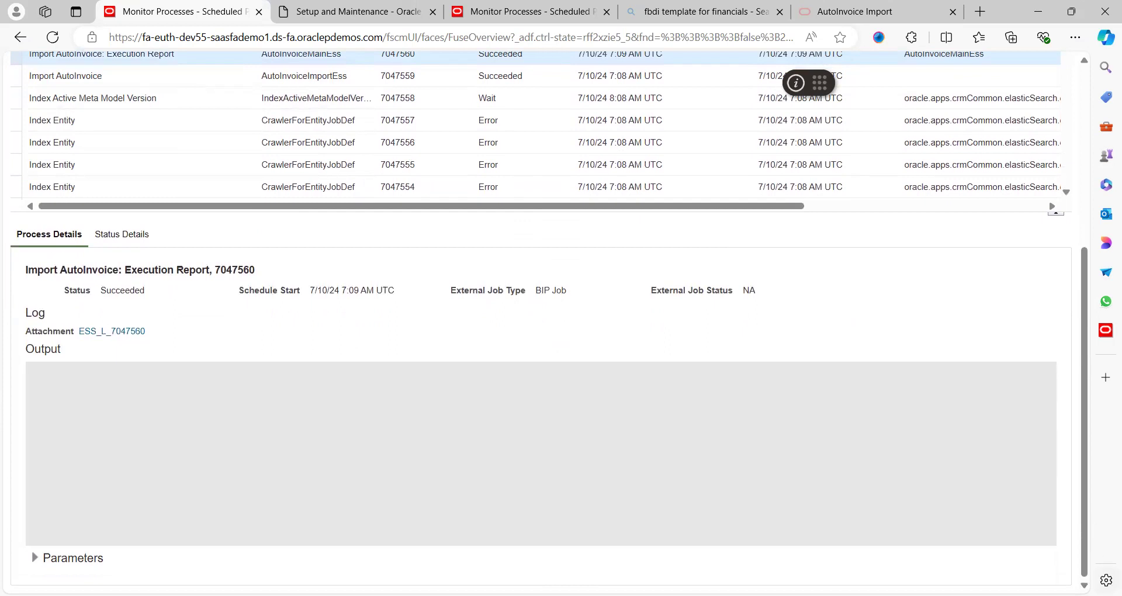
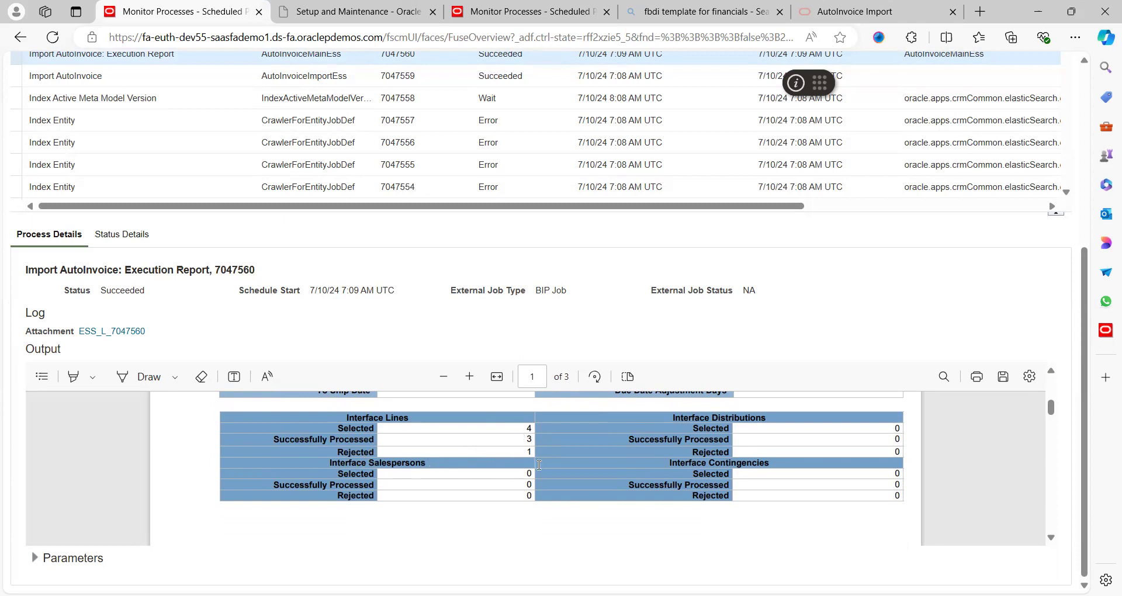
Step: Read through all pages of the Auto Invoice Execution and Validation Report, including rejected lines and interface line errors, and return to page 1
{"action": "left_click", "coordinate": [1051, 538]}
{"action": "scroll", "coordinate": [1051, 538], "scroll_direction": "down", "scroll_amount": 5}
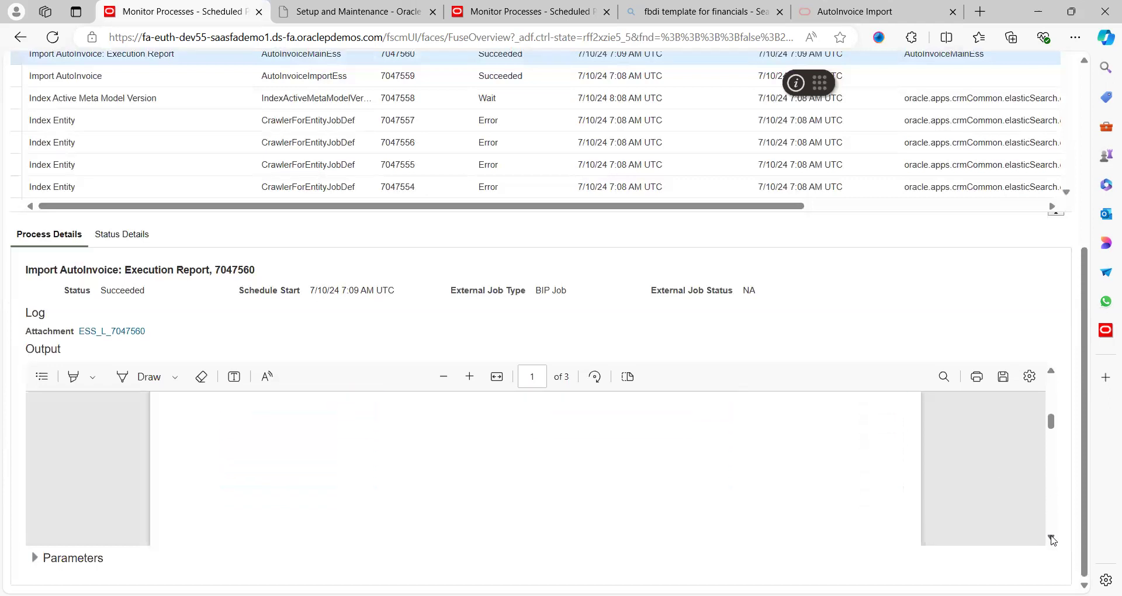
{"action": "scroll", "coordinate": [1051, 538], "scroll_direction": "down", "scroll_amount": 5}
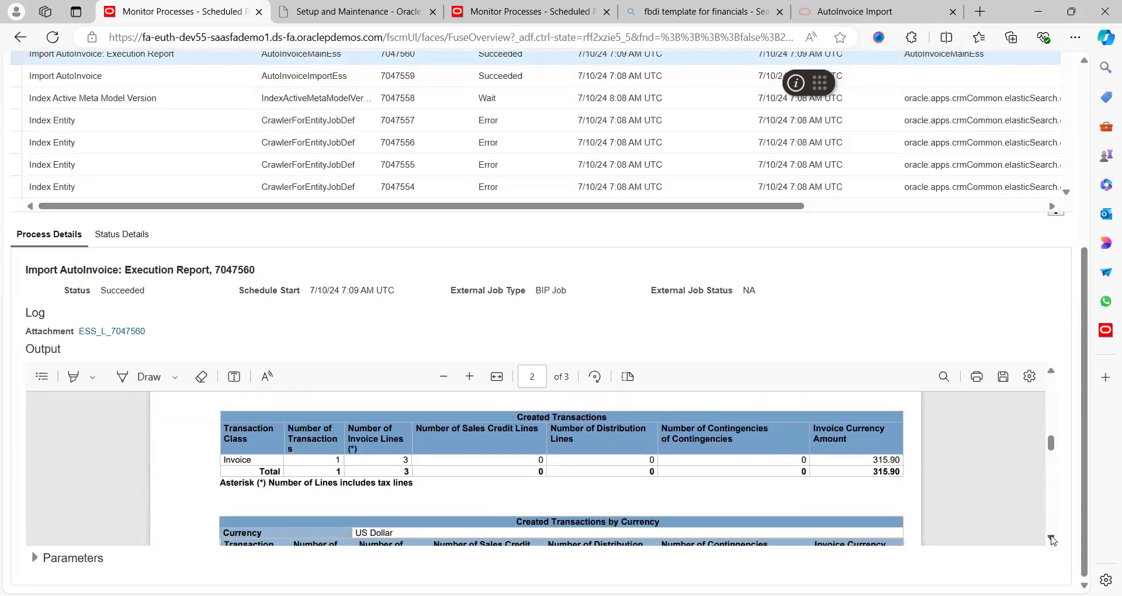
{"action": "scroll", "coordinate": [1052, 538], "scroll_direction": "down", "scroll_amount": 1}
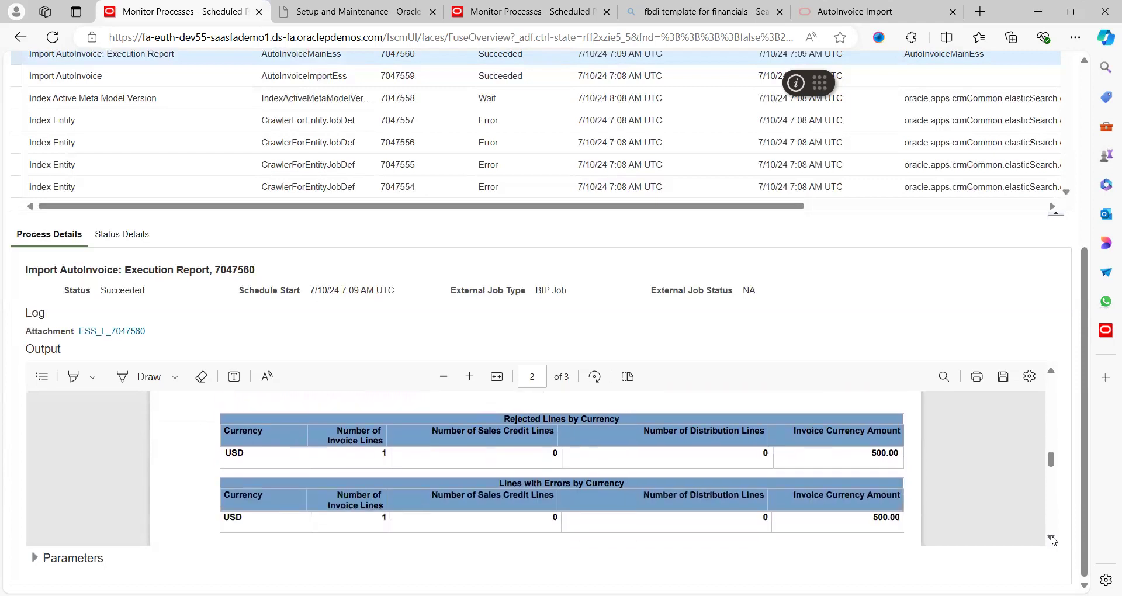
{"action": "scroll", "coordinate": [1052, 539], "scroll_direction": "down", "scroll_amount": 2}
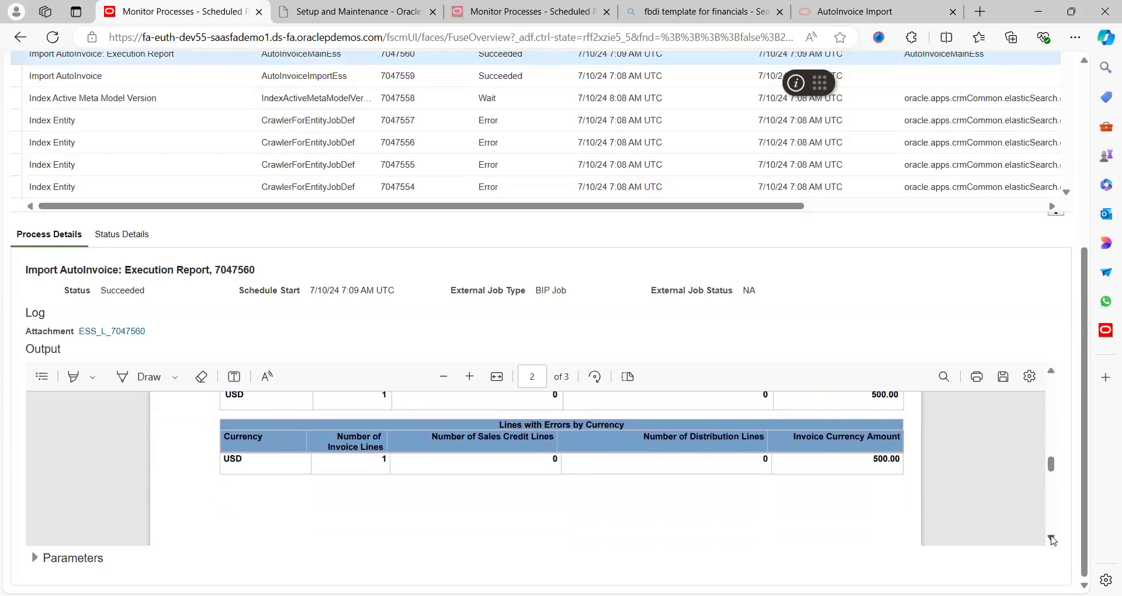
{"action": "scroll", "coordinate": [1051, 539], "scroll_direction": "down", "scroll_amount": 8}
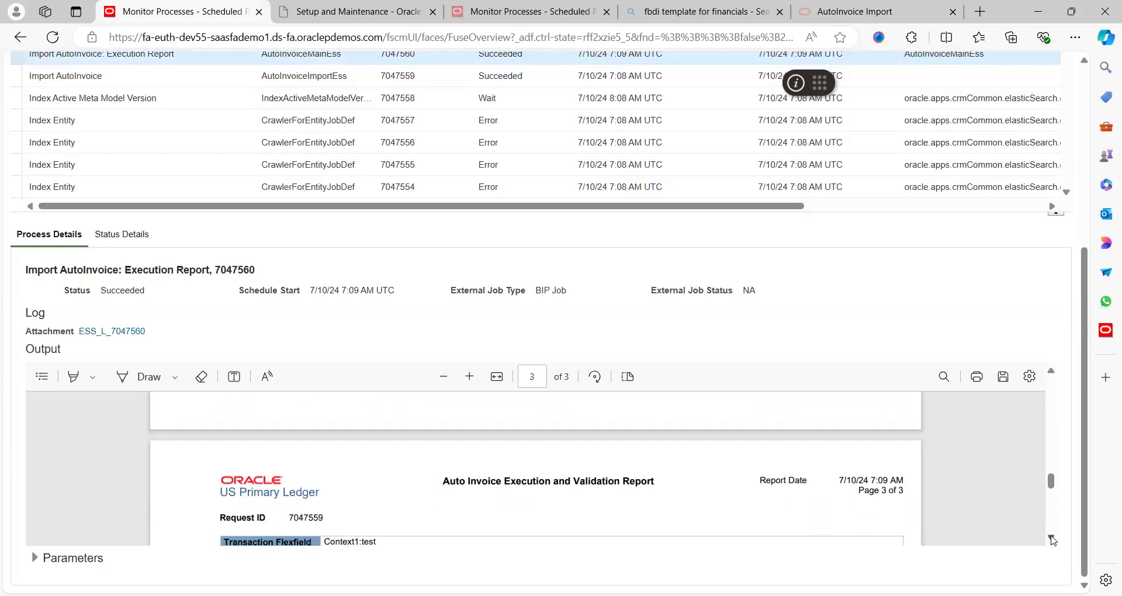
{"action": "scroll", "coordinate": [1051, 539], "scroll_direction": "down", "scroll_amount": 3}
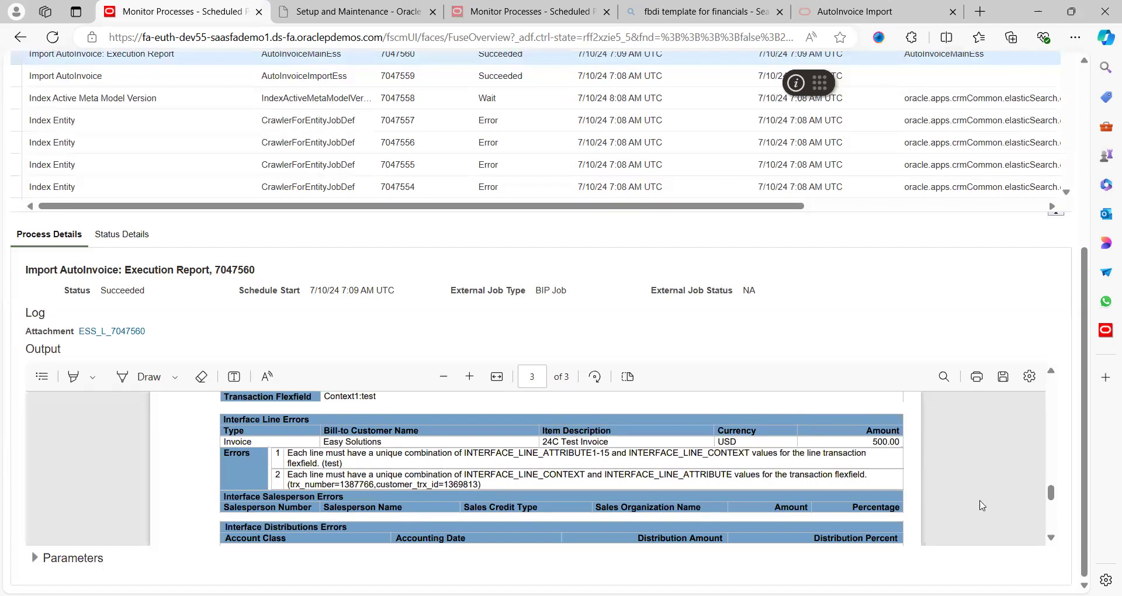
{"action": "left_click", "coordinate": [1051, 539]}
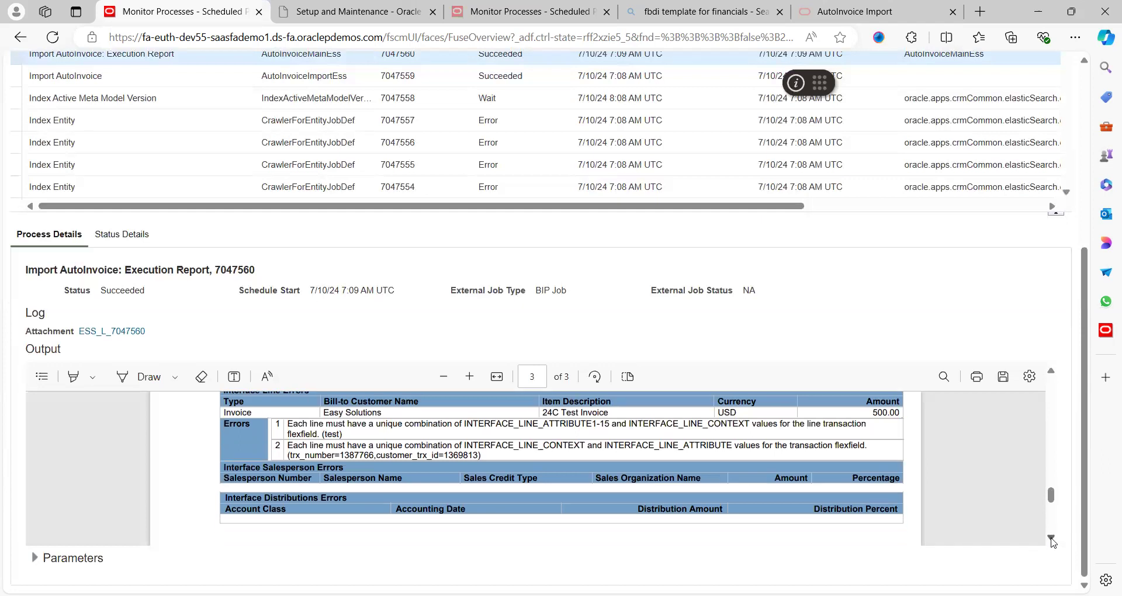
{"action": "scroll", "coordinate": [1053, 420], "scroll_direction": "up", "scroll_amount": 5}
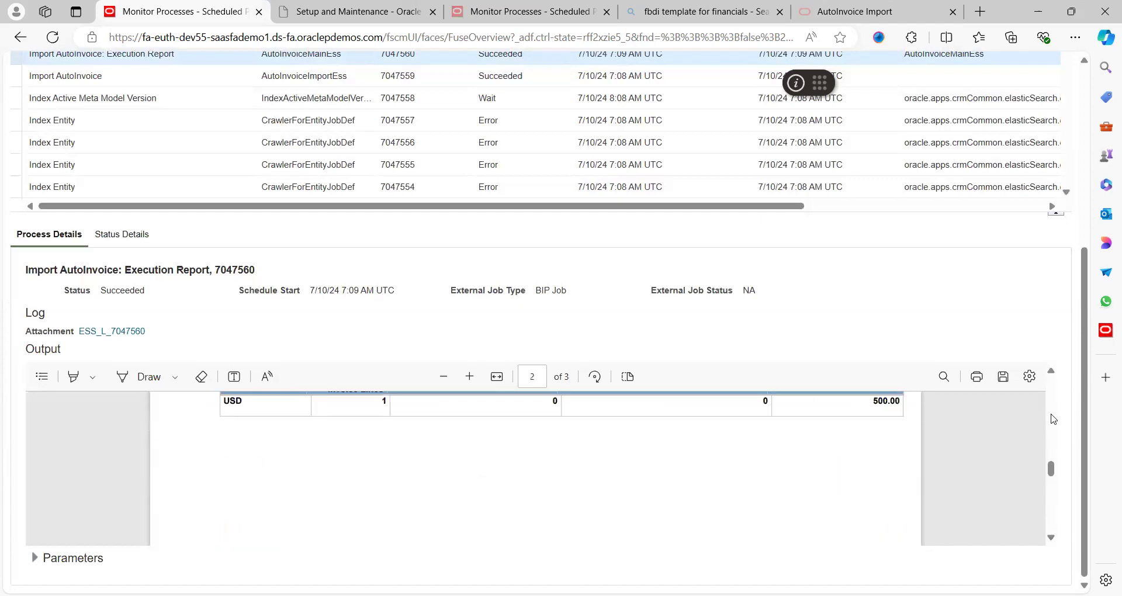
{"action": "scroll", "coordinate": [1052, 398], "scroll_direction": "up", "scroll_amount": 5}
{"action": "scroll", "coordinate": [1053, 394], "scroll_direction": "up", "scroll_amount": 5}
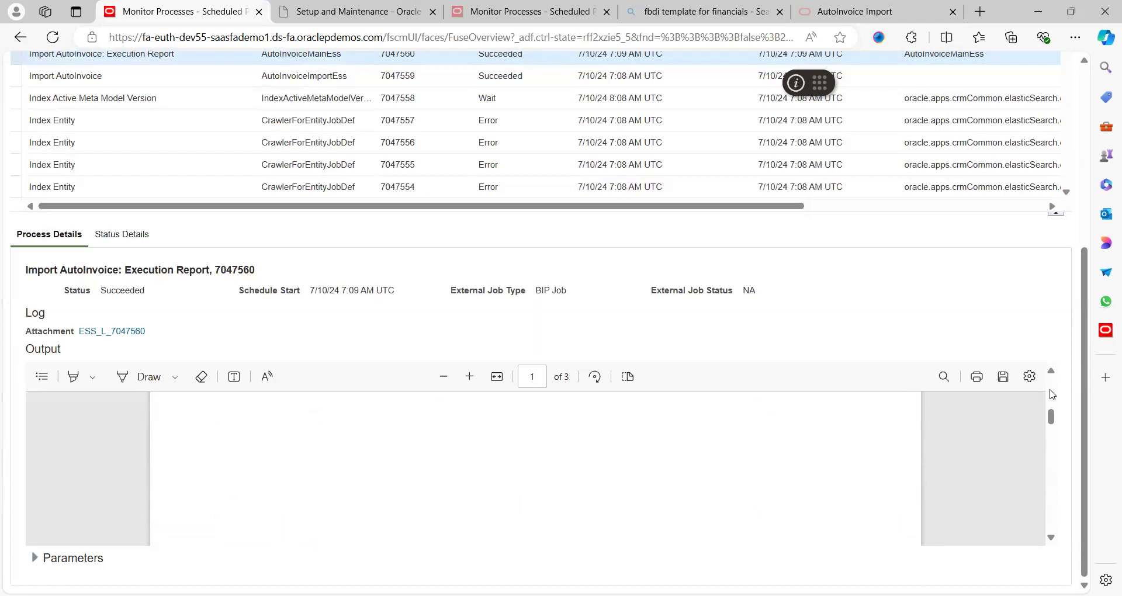
Step: Return to the start of the execution report, open the Billing work area and view its Import Exceptions
{"action": "scroll", "coordinate": [1053, 387], "scroll_direction": "up", "scroll_amount": 10}
{"action": "scroll", "coordinate": [1053, 386], "scroll_direction": "up", "scroll_amount": 2}
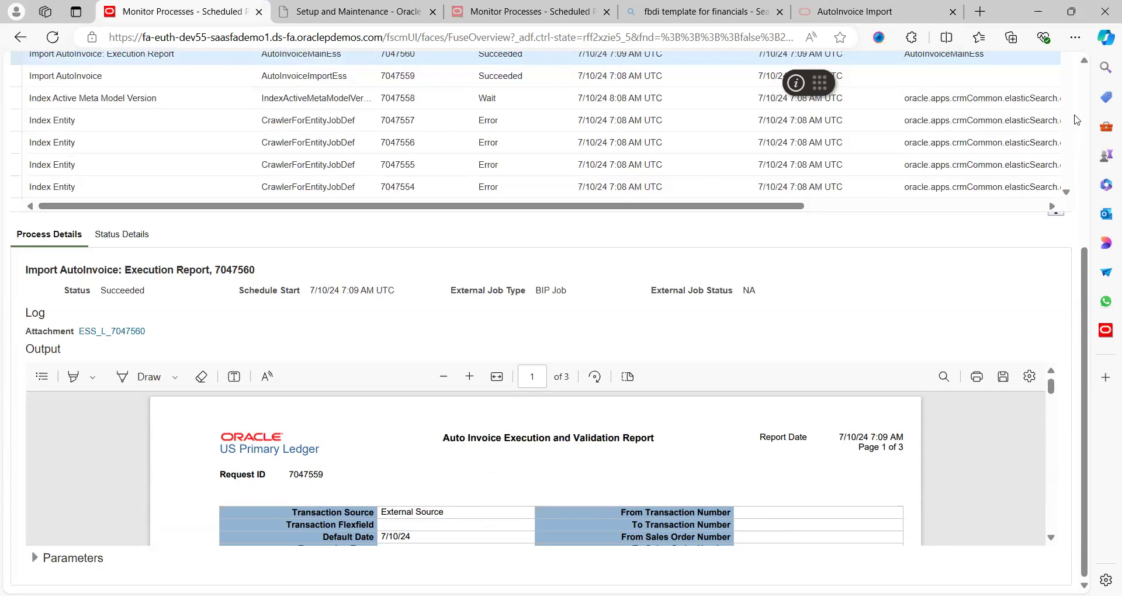
{"action": "scroll", "coordinate": [1086, 119], "scroll_direction": "up", "scroll_amount": 5}
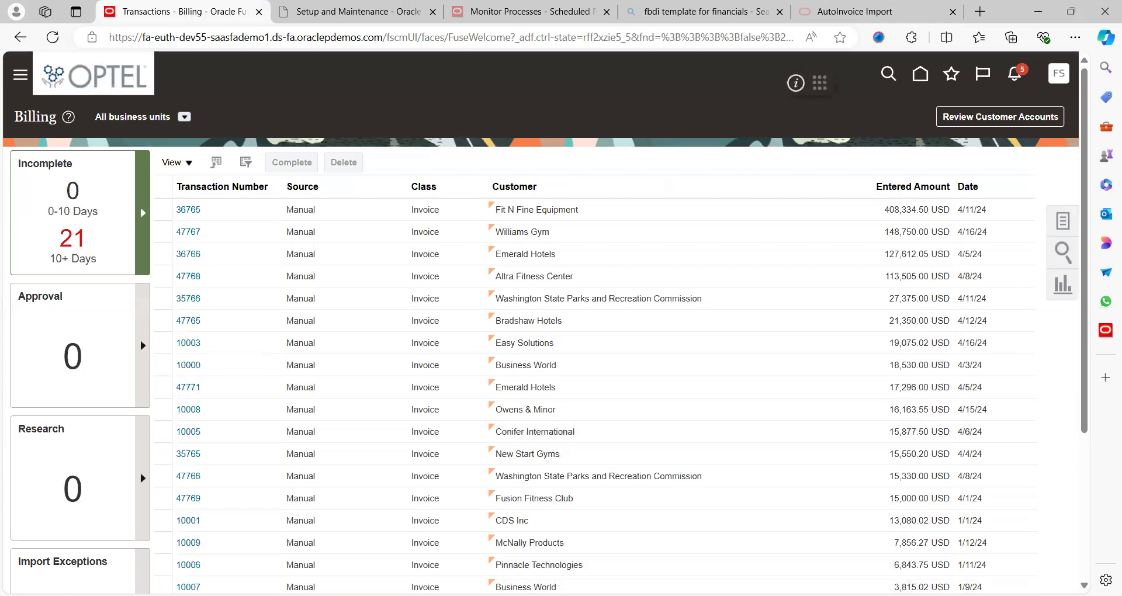
{"action": "scroll", "coordinate": [877, 551], "scroll_direction": "down", "scroll_amount": 4}
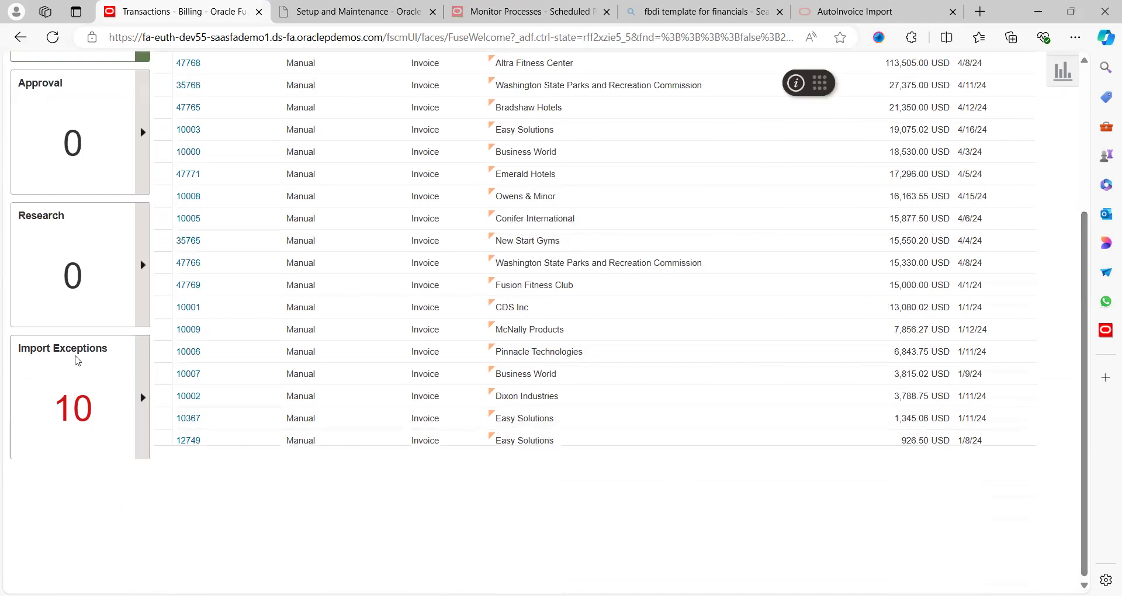
{"action": "left_click", "coordinate": [142, 400]}
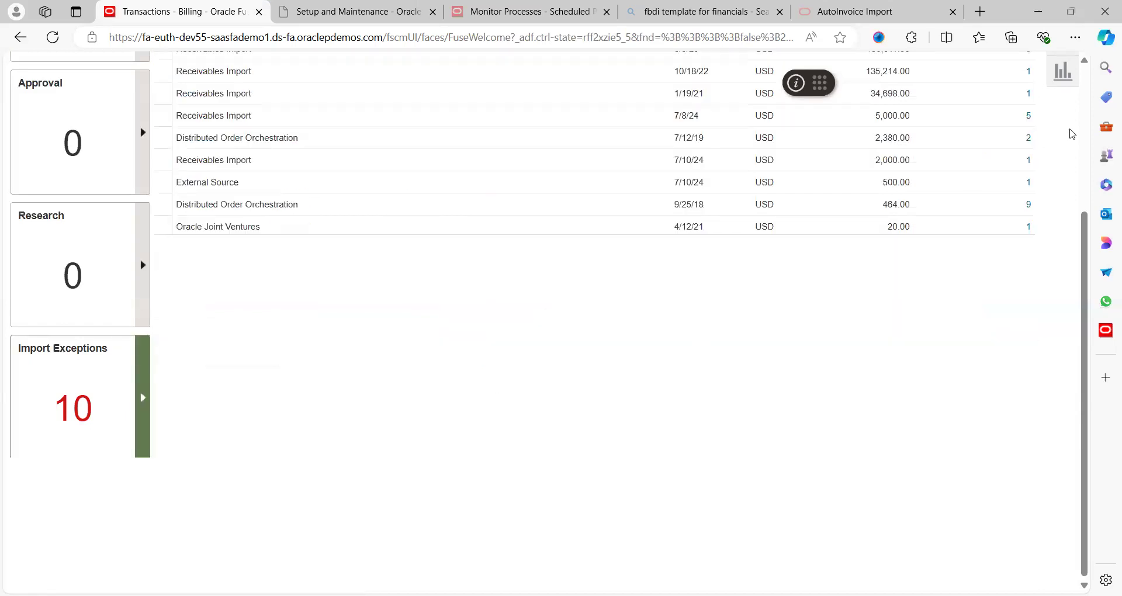
{"action": "left_click", "coordinate": [1085, 107]}
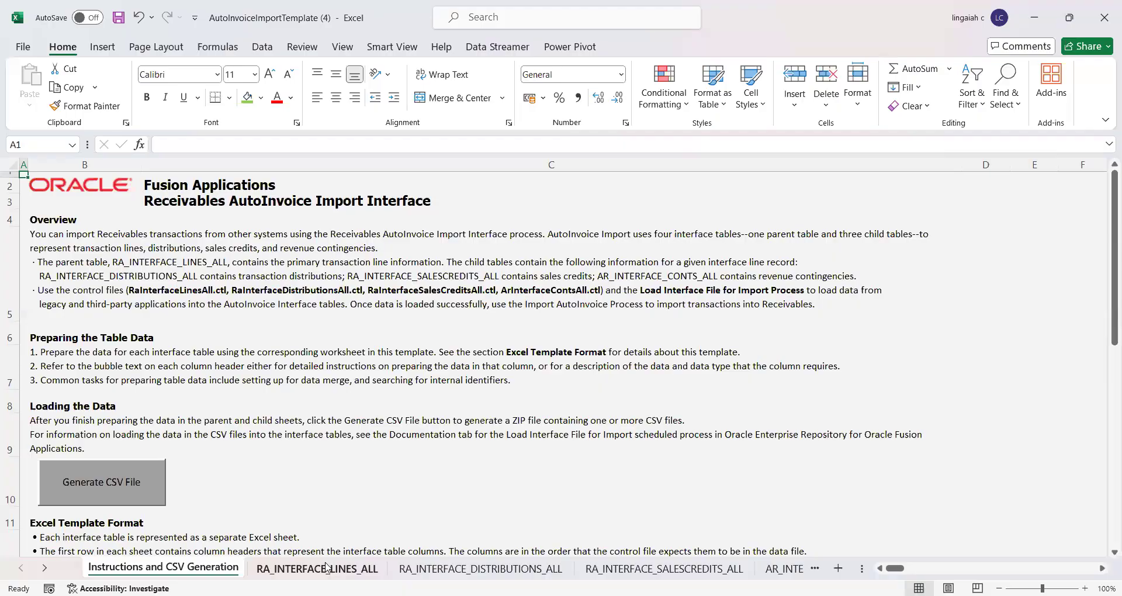
Step: Switch to the AutoInvoice import template in Excel and check the batch source and transaction type on the RA_INTERFACE_LINES_ALL sheet
{"action": "left_click", "coordinate": [317, 568]}
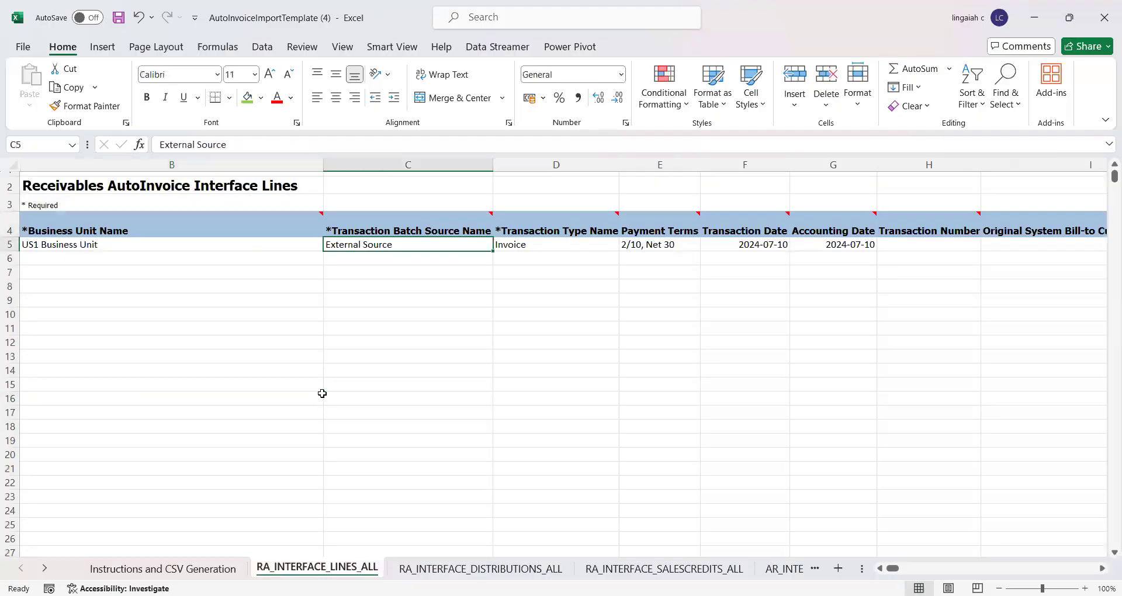
{"action": "key", "text": "Down"}
{"action": "key", "text": "Right"}
{"action": "key", "text": "Right"}
{"action": "key", "text": "Up"}
{"action": "key", "text": "Left"}
{"action": "key", "text": "Left"}
{"action": "key", "text": "Right"}
{"action": "key", "text": "Left"}
Step: Switch back to Billing in the browser and search Manage Transactions for transactions dated 7/10/24
{"action": "key", "text": "alt+Tab"}
{"action": "left_click", "coordinate": [1065, 231]}
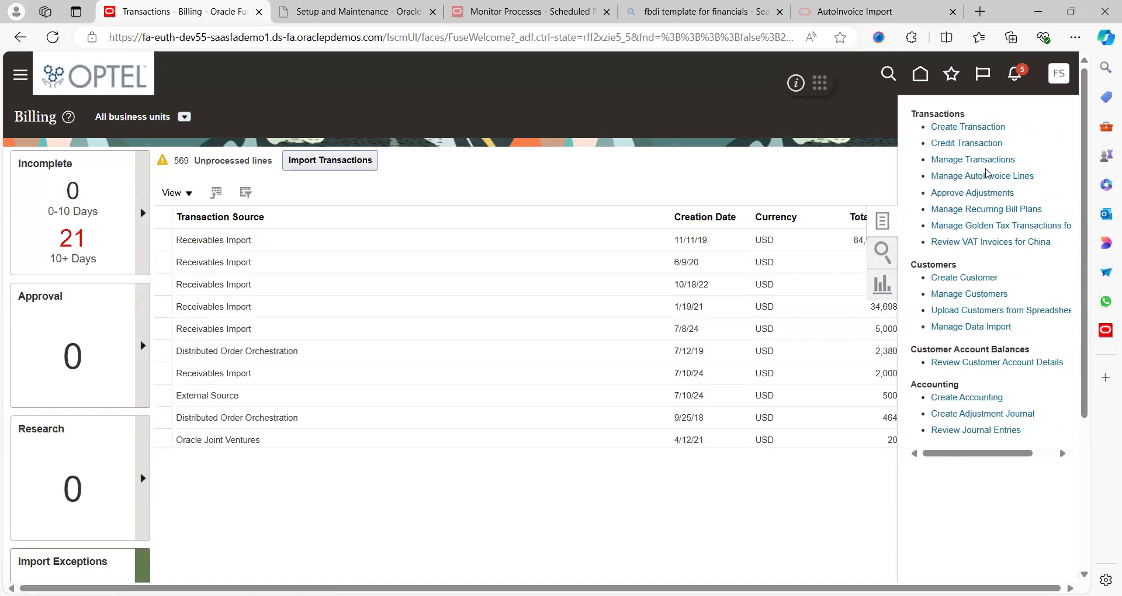
{"action": "left_click", "coordinate": [974, 159]}
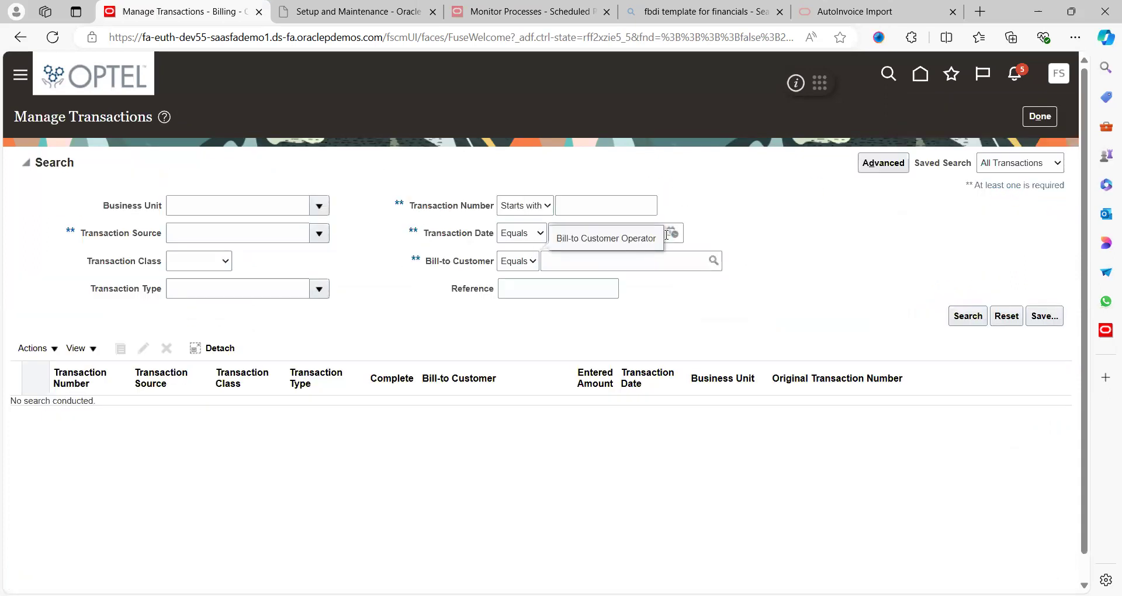
{"action": "left_click", "coordinate": [673, 233]}
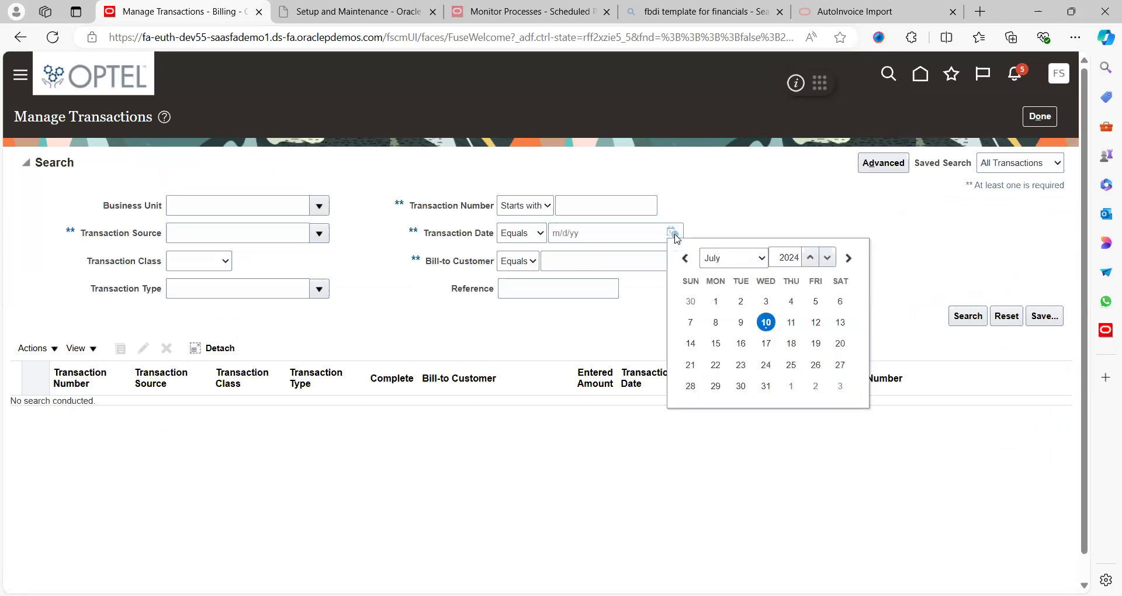
{"action": "left_click", "coordinate": [766, 323]}
{"action": "left_click", "coordinate": [968, 319]}
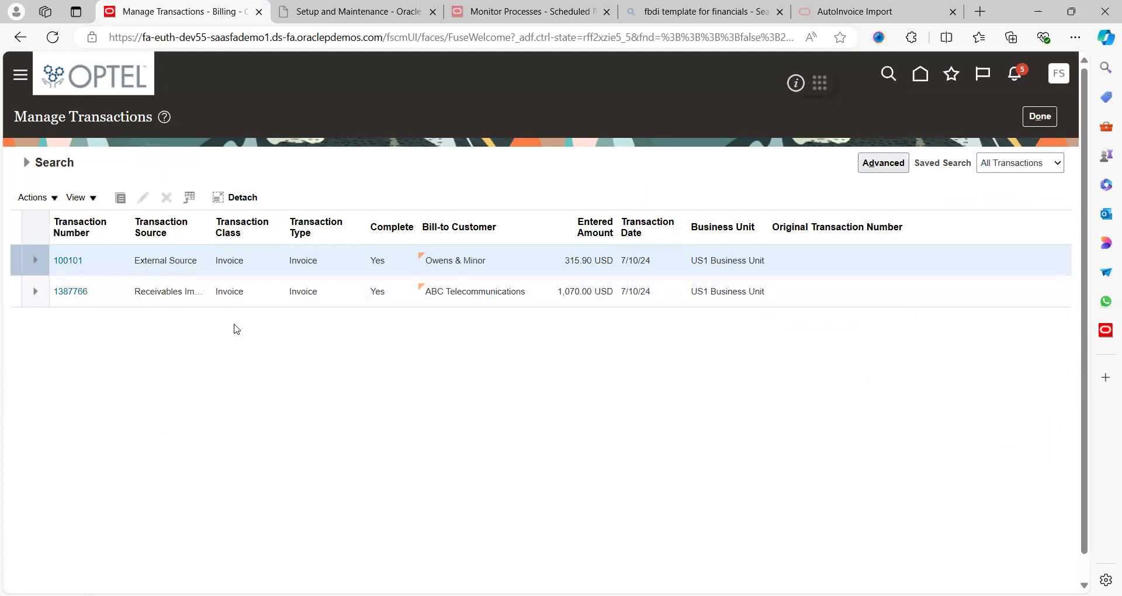
Step: Open the External Source invoice, review its header and payment terms, and open the details of invoice line 1
{"action": "left_click", "coordinate": [71, 264]}
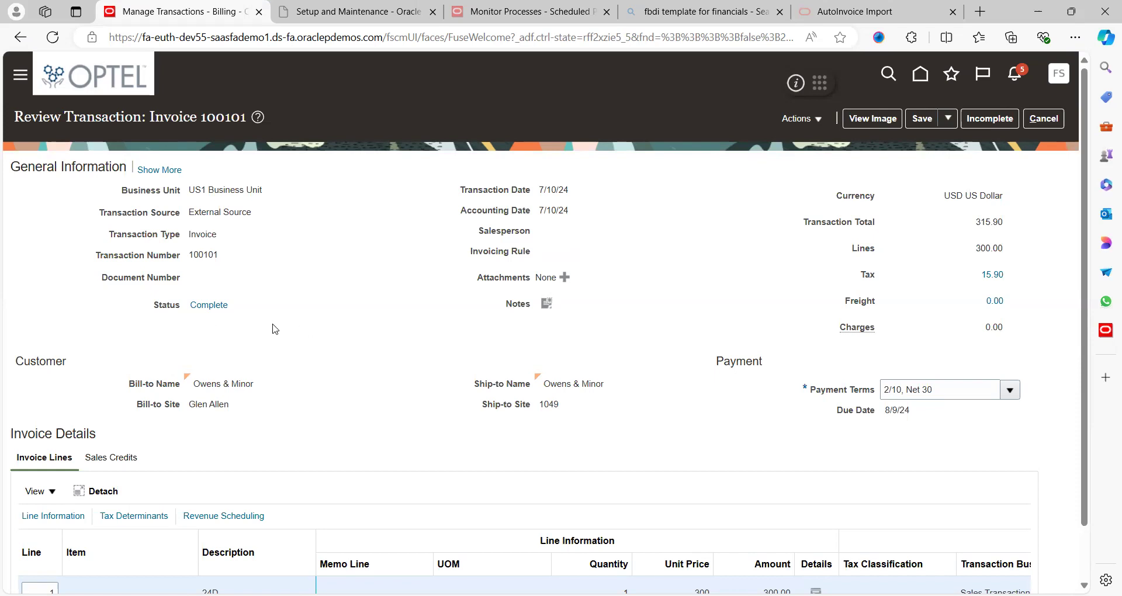
{"action": "scroll", "coordinate": [296, 351], "scroll_direction": "down", "scroll_amount": 1}
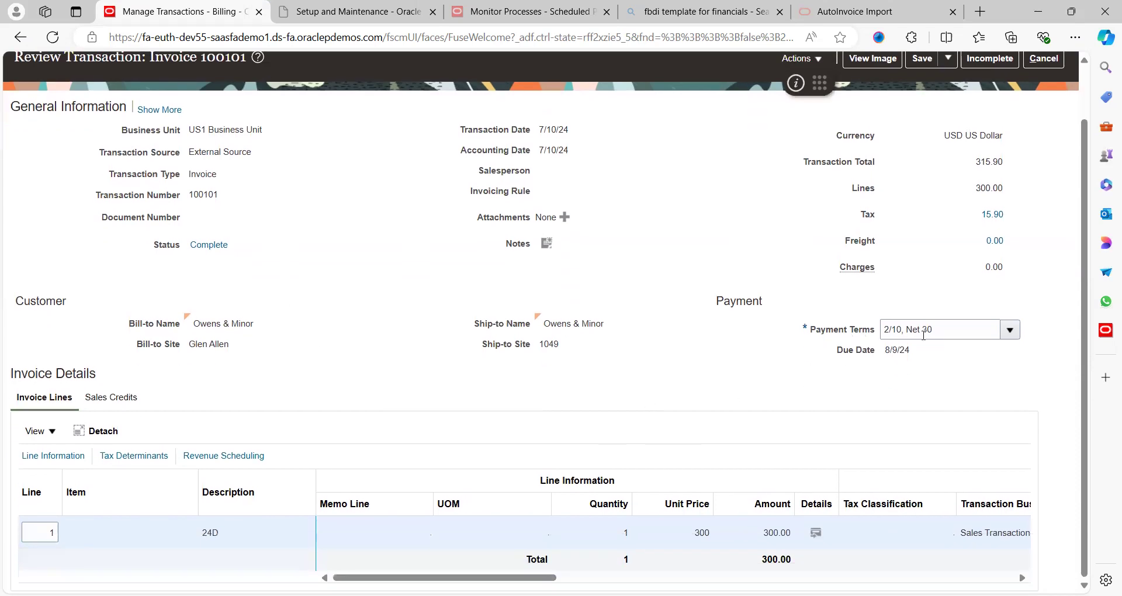
{"action": "left_click_drag", "start_coordinate": [924, 333], "coordinate": [934, 333]}
{"action": "left_click", "coordinate": [919, 307]}
{"action": "double_click", "coordinate": [937, 332]}
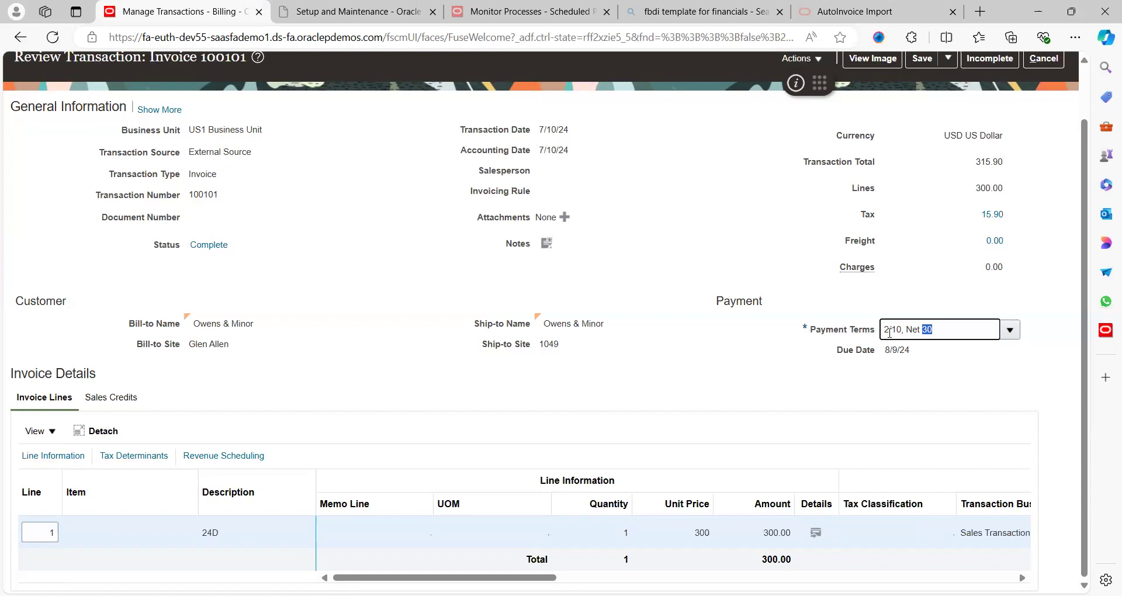
{"action": "left_click", "coordinate": [835, 304]}
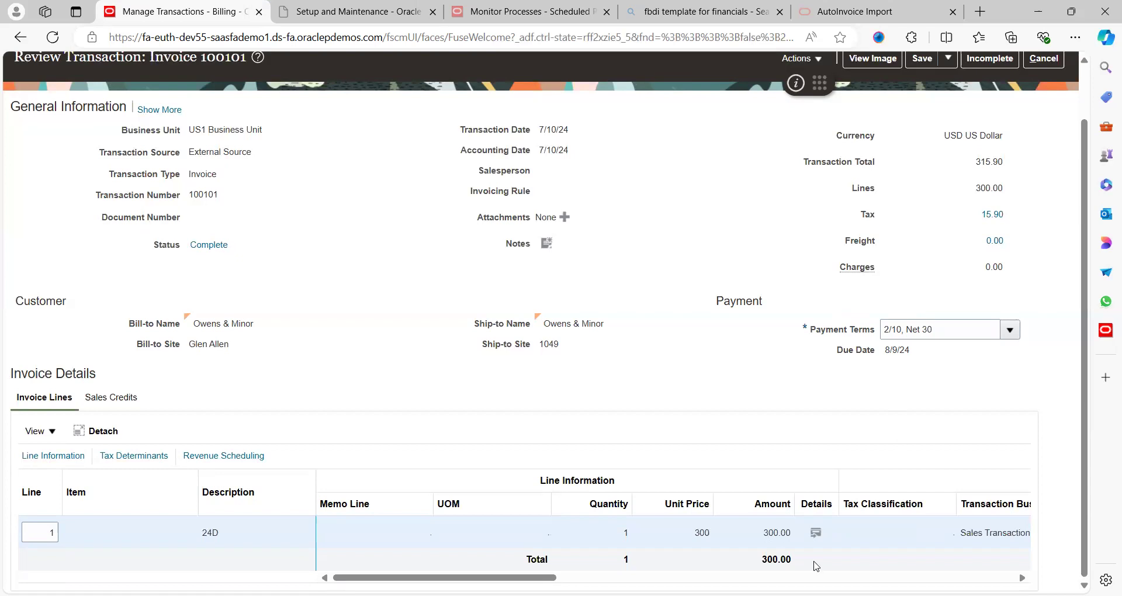
{"action": "left_click", "coordinate": [814, 534]}
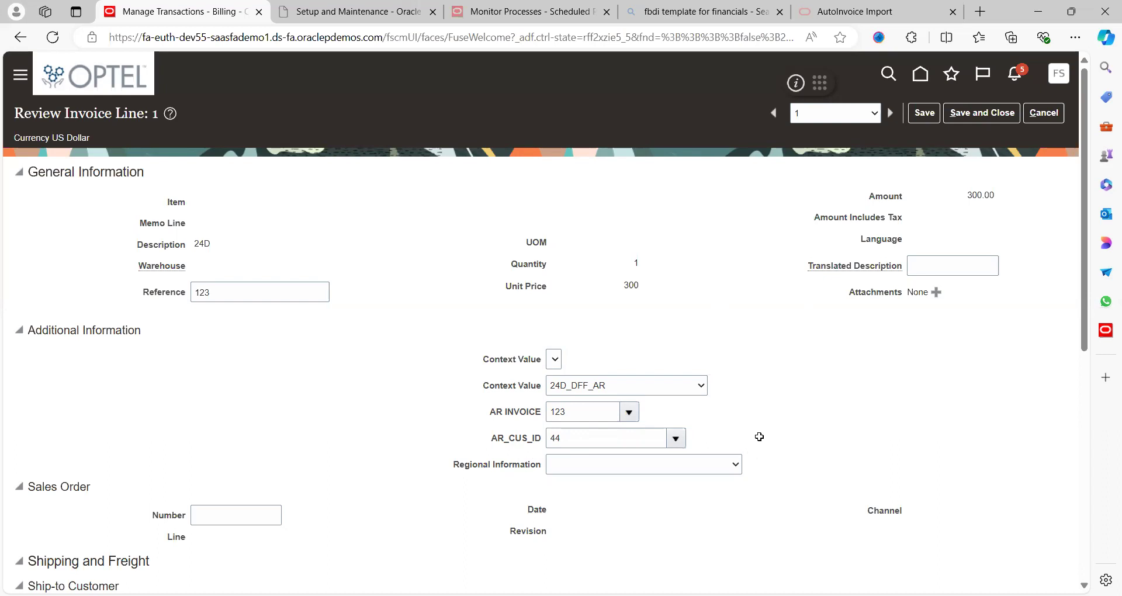
Step: Switch to the Excel template and check row 5 across the customer site, line, currency, amount and Line Transactions Flexfield columns
{"action": "key", "text": "alt+Tab"}
{"action": "key", "text": "Right"}
{"action": "key", "text": "Right"}
{"action": "key", "text": "Right"}
{"action": "key", "text": "Right"}
{"action": "key", "text": "Right"}
{"action": "key", "text": "Right"}
{"action": "key", "text": "Right"}
{"action": "key", "text": "Right"}
{"action": "key", "text": "Right"}
{"action": "key", "text": "Right"}
{"action": "key", "text": "Right"}
{"action": "key", "text": "Right"}
{"action": "key", "text": "Right"}
{"action": "key", "text": "Right"}
{"action": "key", "text": "Right"}
{"action": "key", "text": "Right"}
{"action": "key", "text": "Right"}
{"action": "key", "text": "Right"}
{"action": "key", "text": "Right"}
{"action": "key", "text": "Right"}
{"action": "key", "text": "Right"}
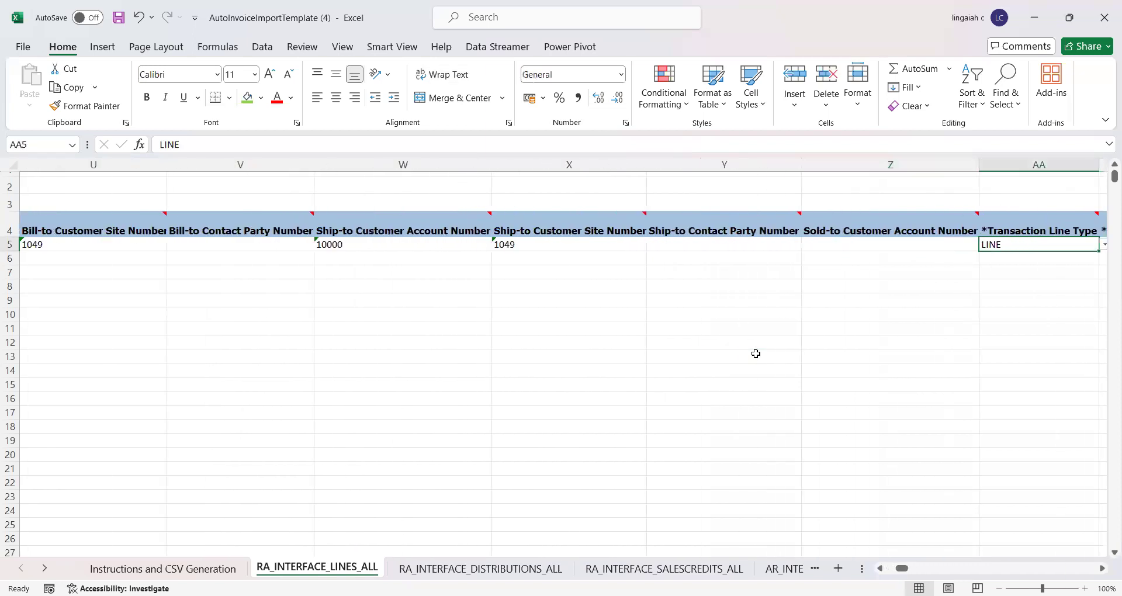
{"action": "key", "text": "Right"}
{"action": "key", "text": "Right"}
{"action": "key", "text": "Right"}
{"action": "key", "text": "Right"}
{"action": "key", "text": "Right"}
{"action": "key", "text": "Right"}
{"action": "key", "text": "Right"}
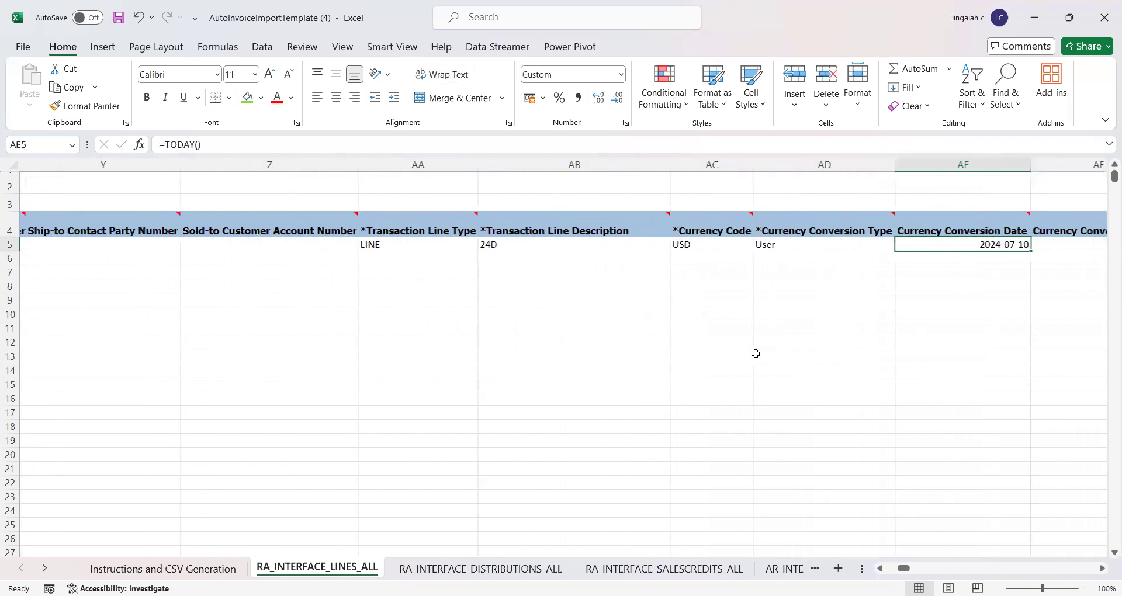
{"action": "key", "text": "Right"}
{"action": "key", "text": "Right"}
{"action": "key", "text": "Right"}
{"action": "key", "text": "Right"}
{"action": "key", "text": "Right"}
{"action": "key", "text": "Right"}
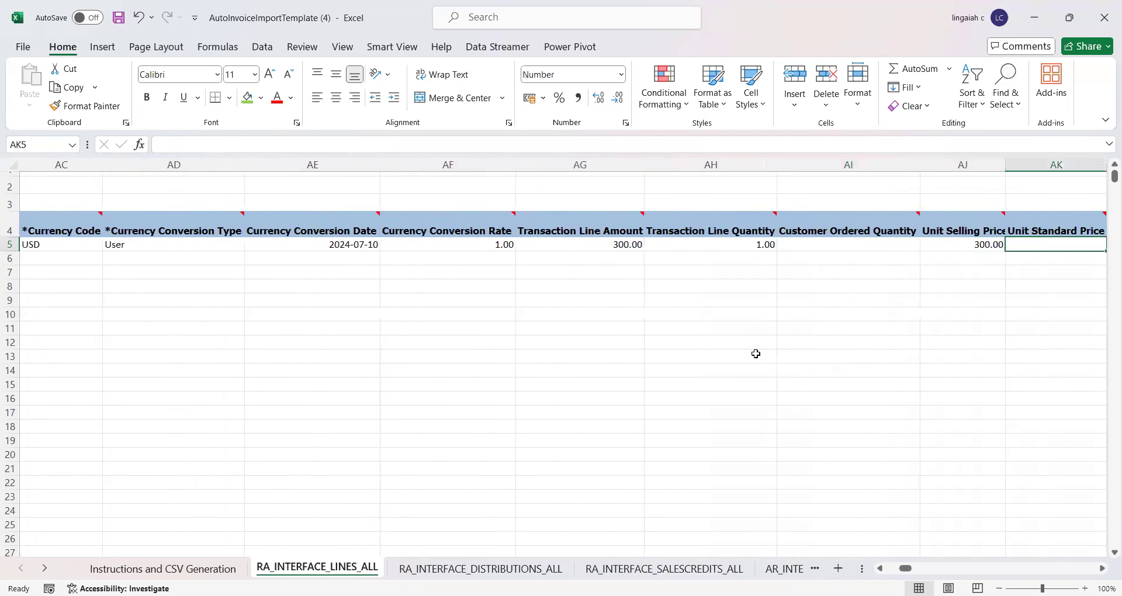
{"action": "key", "text": "Left"}
{"action": "key", "text": "Left"}
{"action": "key", "text": "Right"}
{"action": "key", "text": "Left"}
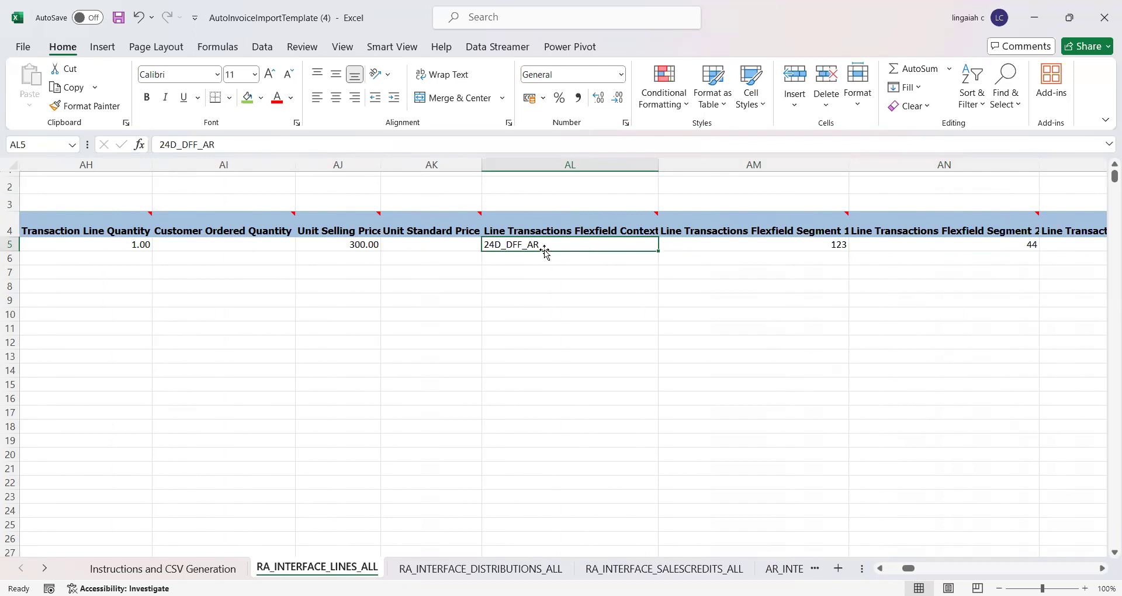
Step: Return to the browser, review the invoice line's reference, flexfield, shipping and tax details, and leave the line without saving
{"action": "key", "text": "alt+Tab"}
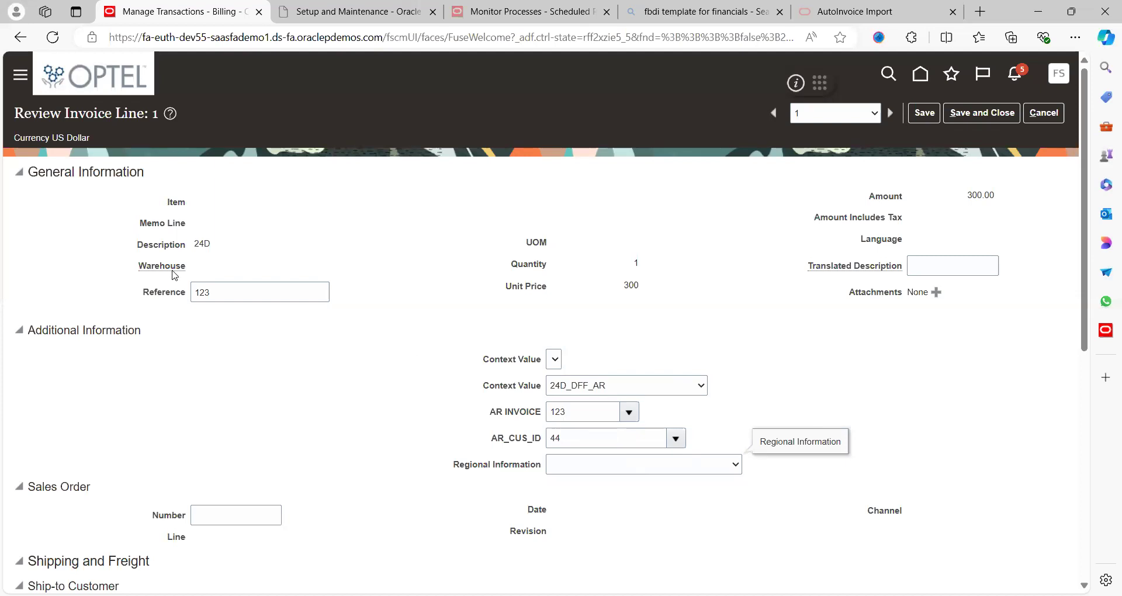
{"action": "left_click", "coordinate": [216, 295]}
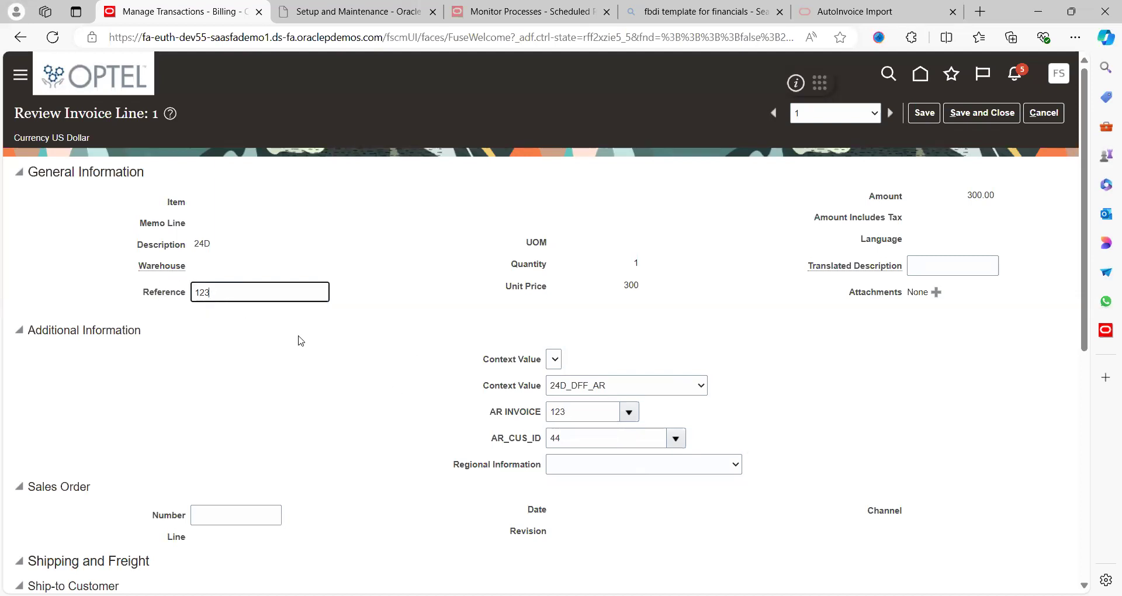
{"action": "left_click", "coordinate": [354, 387]}
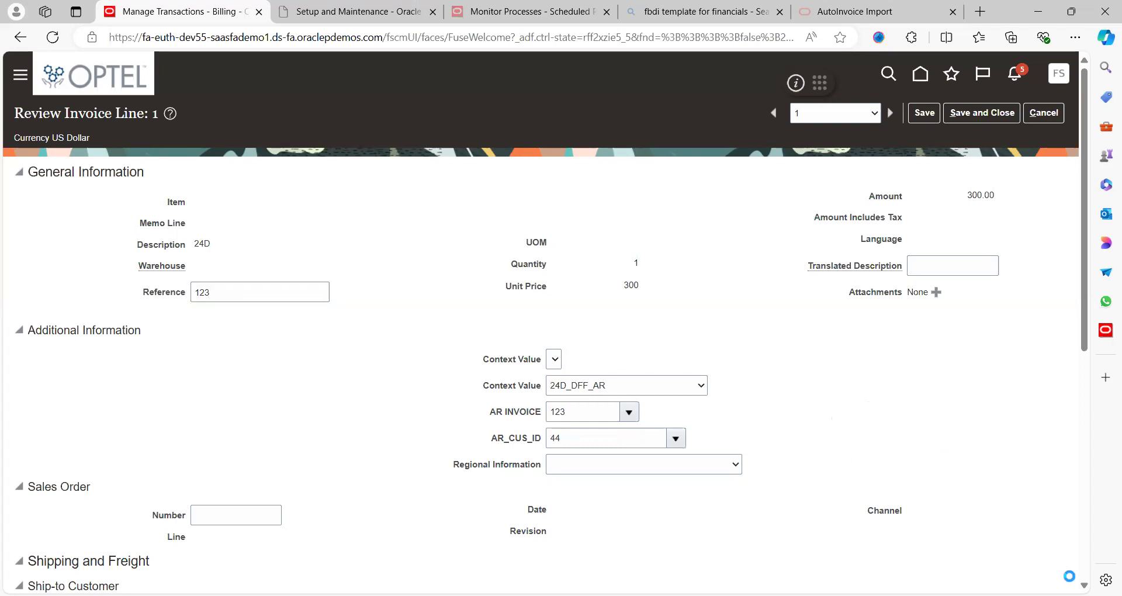
{"action": "scroll", "coordinate": [545, 322], "scroll_direction": "down", "scroll_amount": 5}
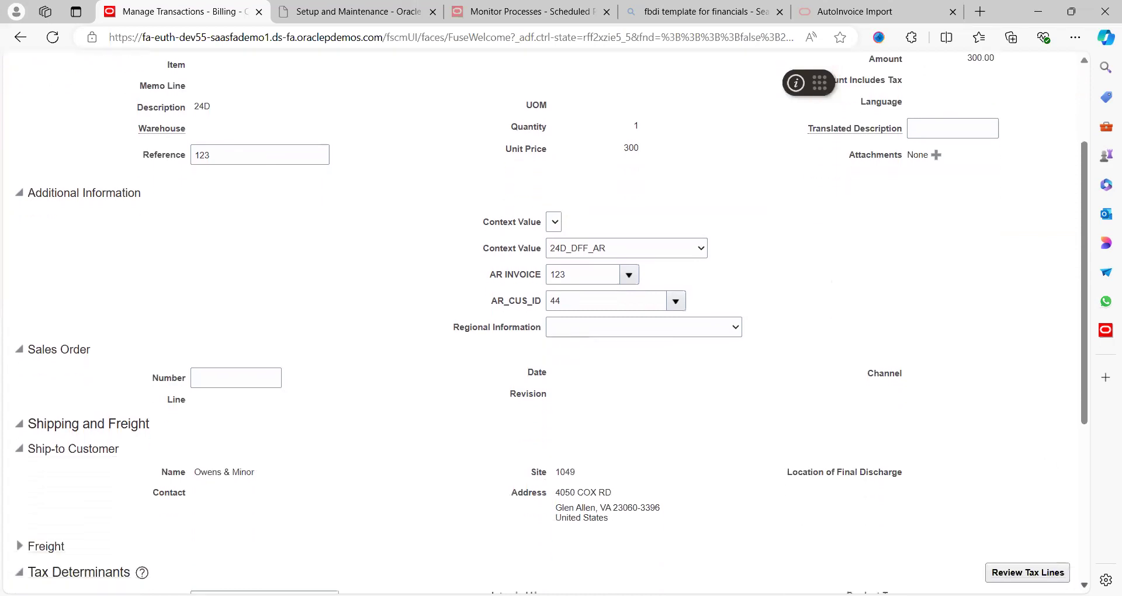
{"action": "scroll", "coordinate": [1084, 585], "scroll_direction": "down", "scroll_amount": 3}
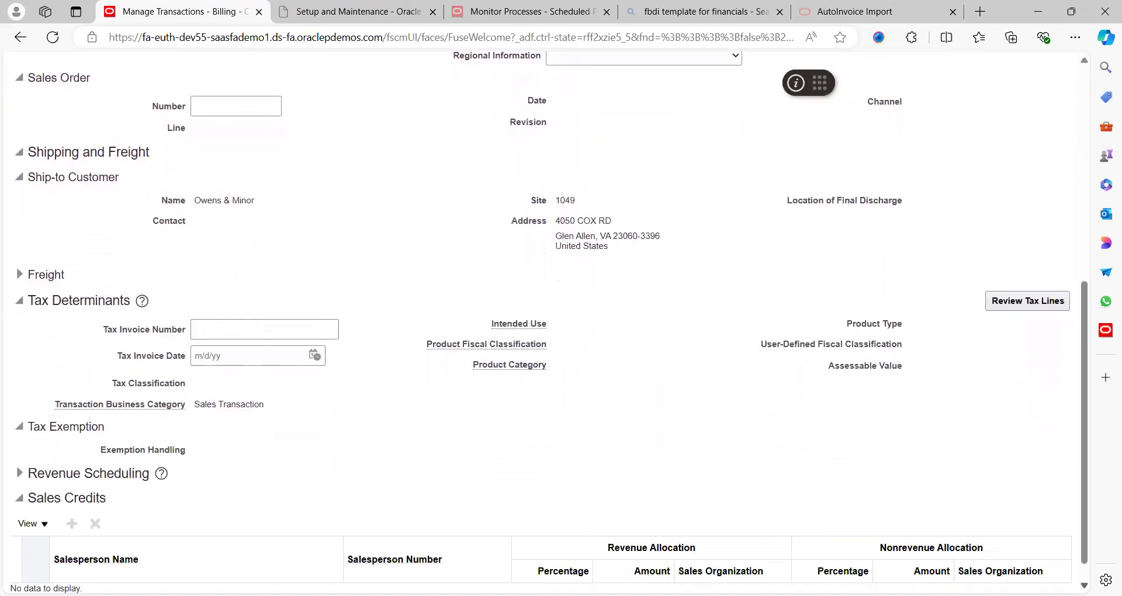
{"action": "left_click", "coordinate": [1082, 130]}
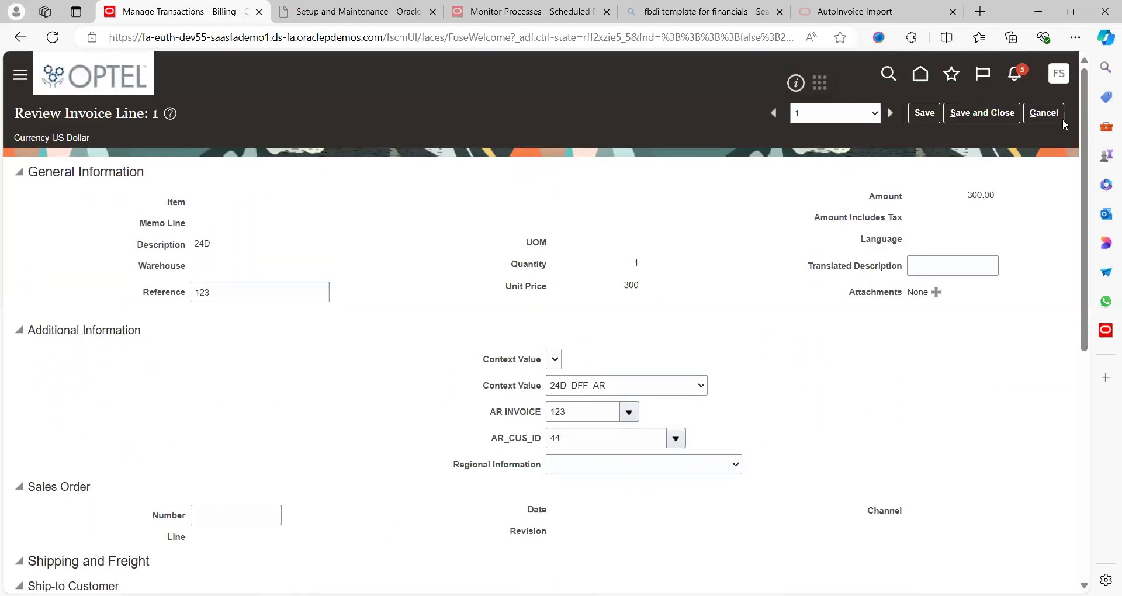
{"action": "left_click", "coordinate": [1044, 113]}
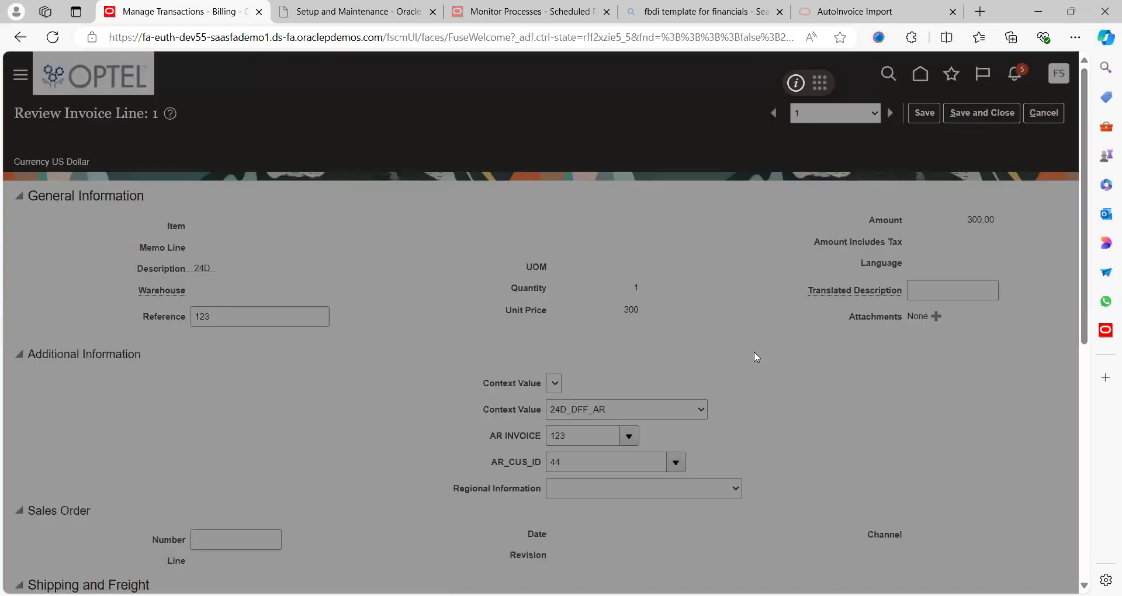
{"action": "left_click", "coordinate": [709, 342]}
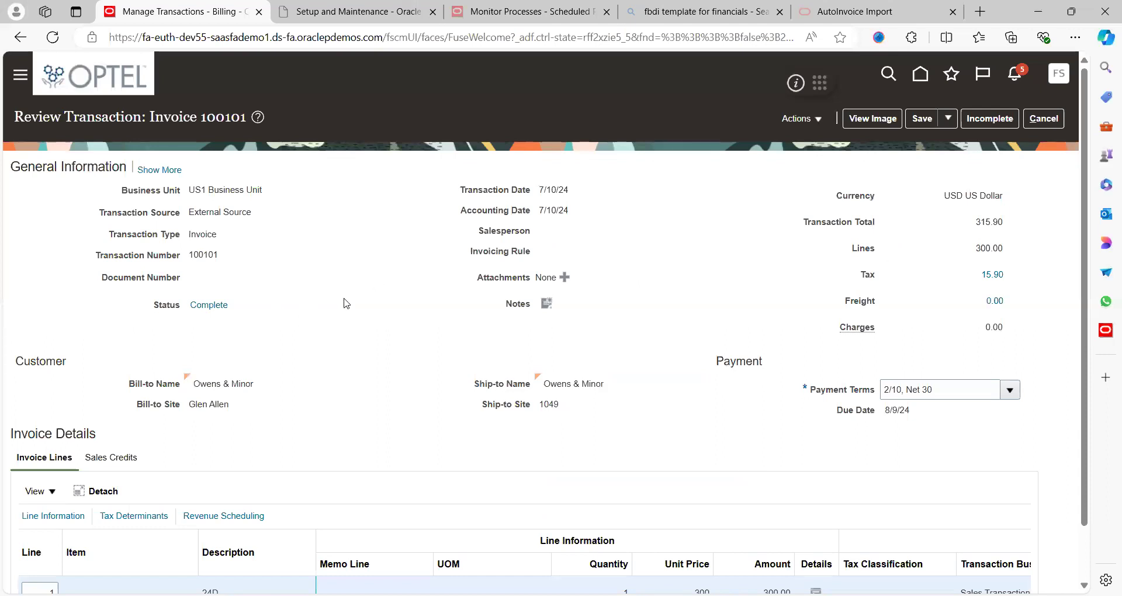
Step: Expand the invoice's general information, review the cross reference and Miscellaneous details, and collapse the extra information again
{"action": "left_click", "coordinate": [159, 170]}
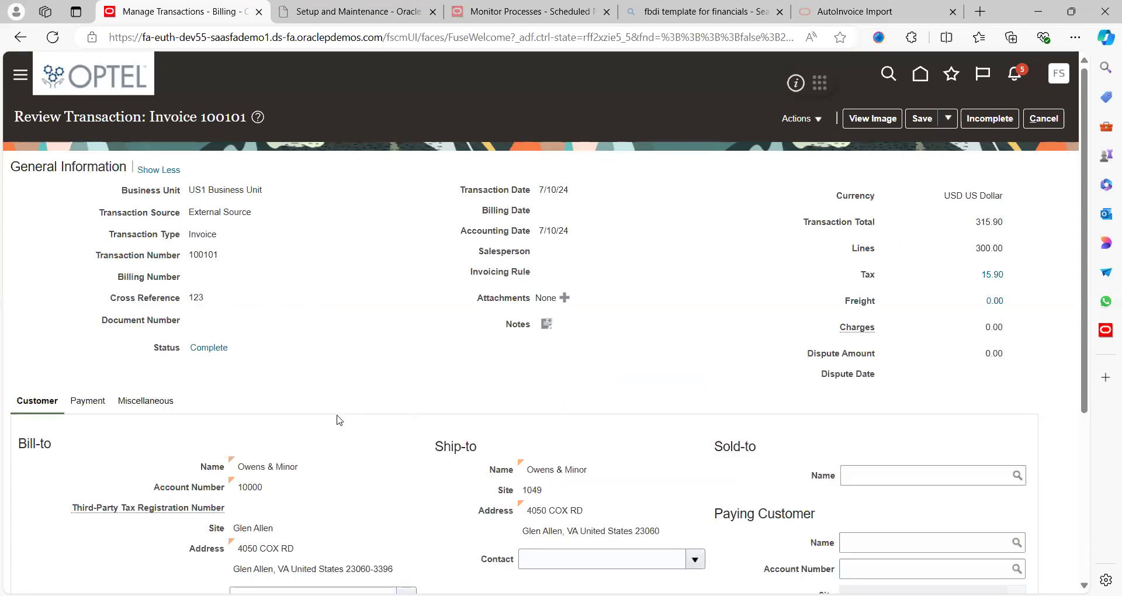
{"action": "left_click", "coordinate": [147, 405]}
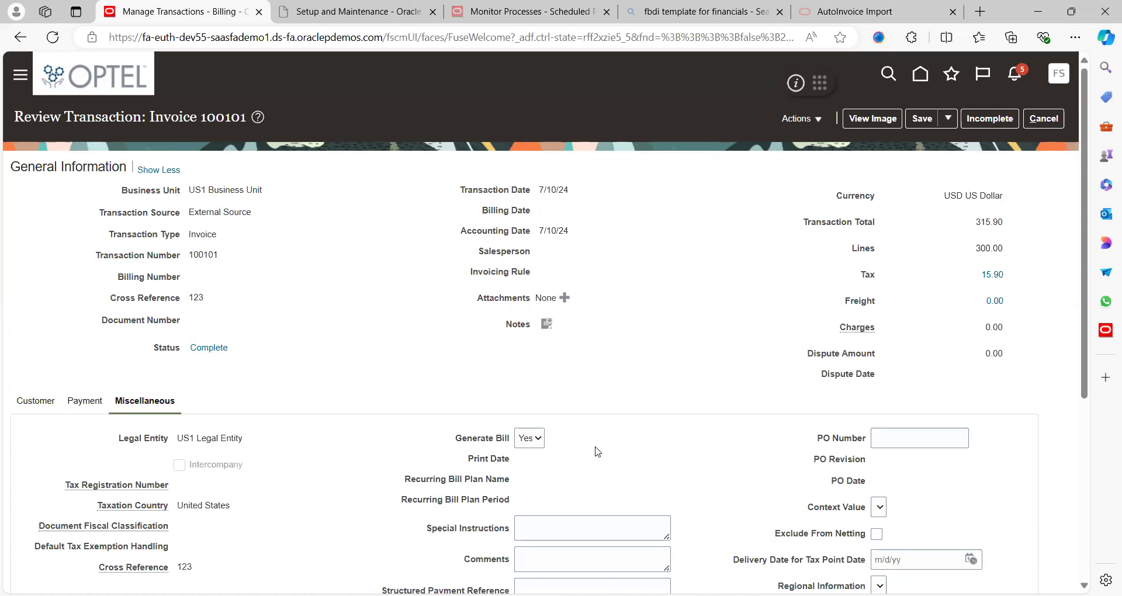
{"action": "scroll", "coordinate": [596, 452], "scroll_direction": "down", "scroll_amount": 2}
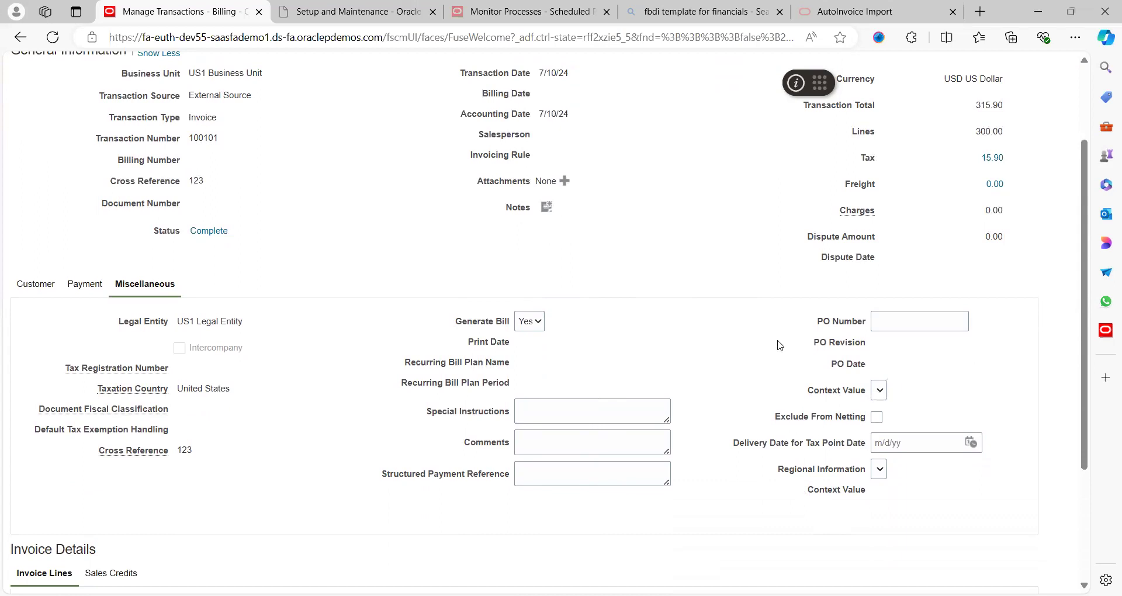
{"action": "scroll", "coordinate": [781, 346], "scroll_direction": "up", "scroll_amount": 2}
{"action": "scroll", "coordinate": [781, 345], "scroll_direction": "down", "scroll_amount": 1}
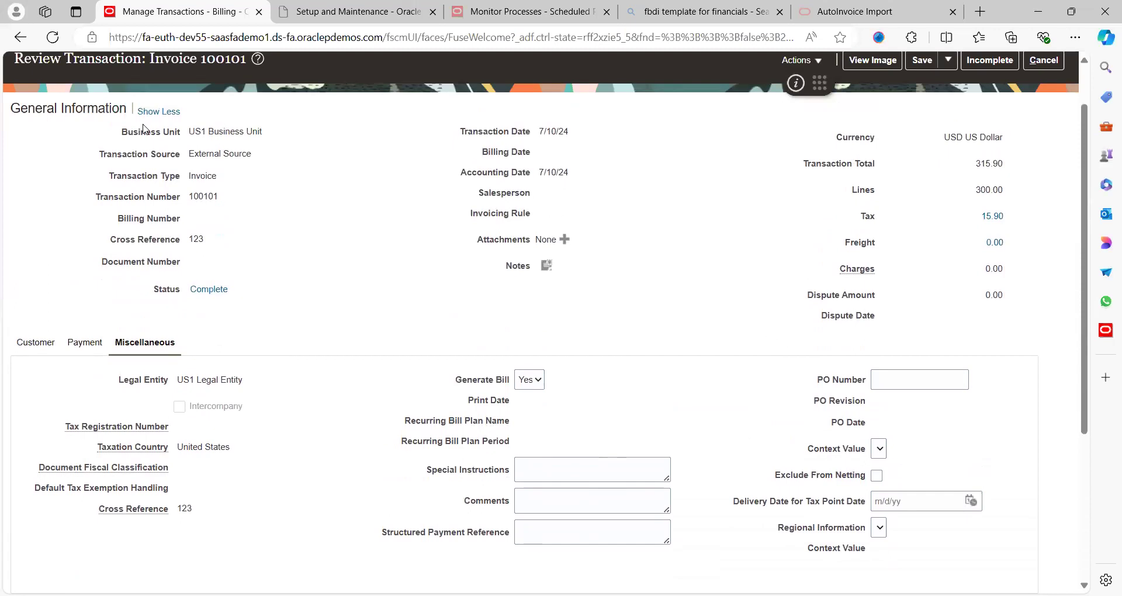
{"action": "left_click", "coordinate": [166, 112]}
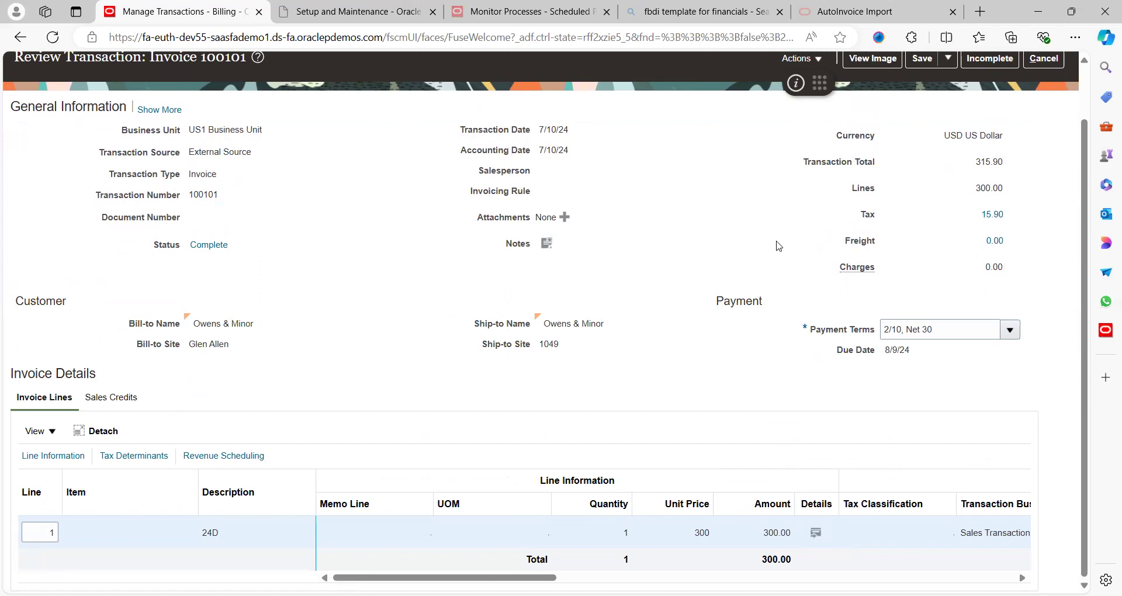
Step: Try to account the External Source invoice in draft
{"action": "scroll", "coordinate": [778, 245], "scroll_direction": "up", "scroll_amount": 2}
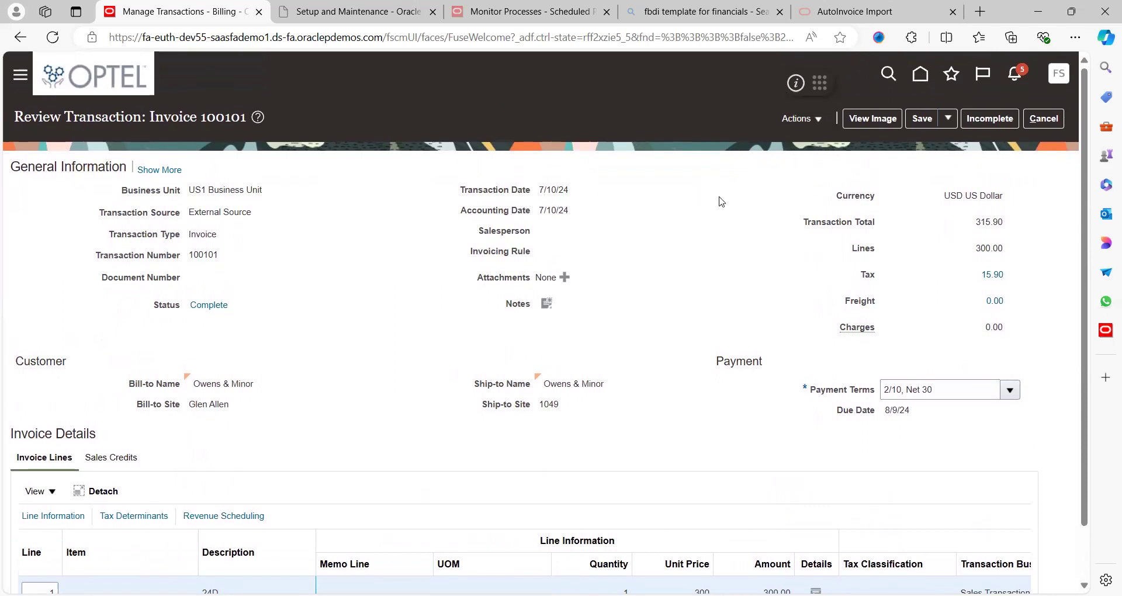
{"action": "left_click", "coordinate": [817, 121]}
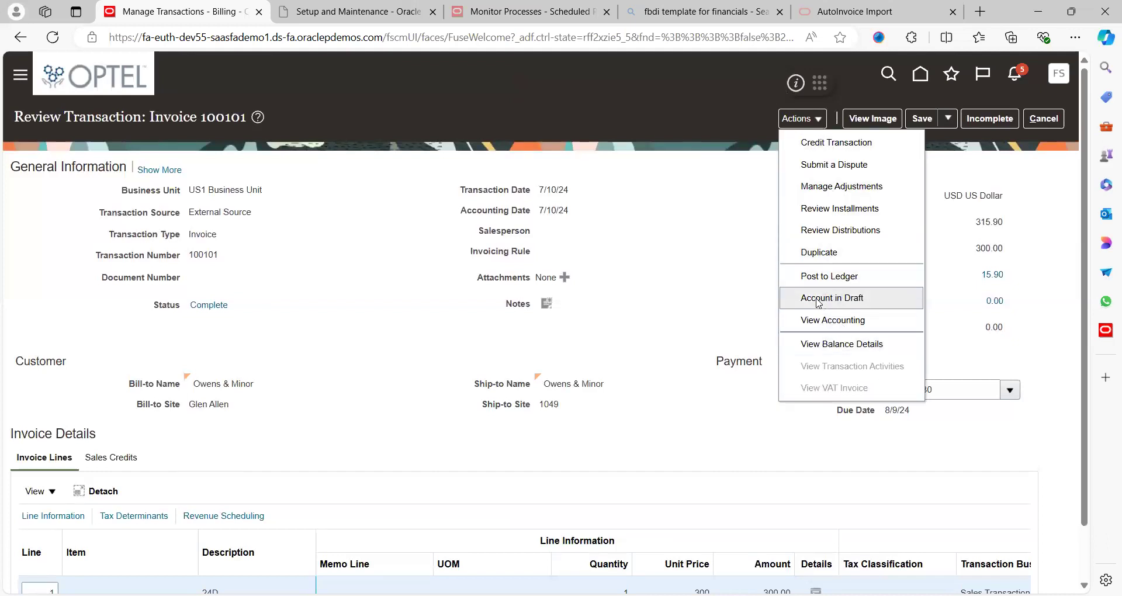
{"action": "left_click", "coordinate": [836, 299]}
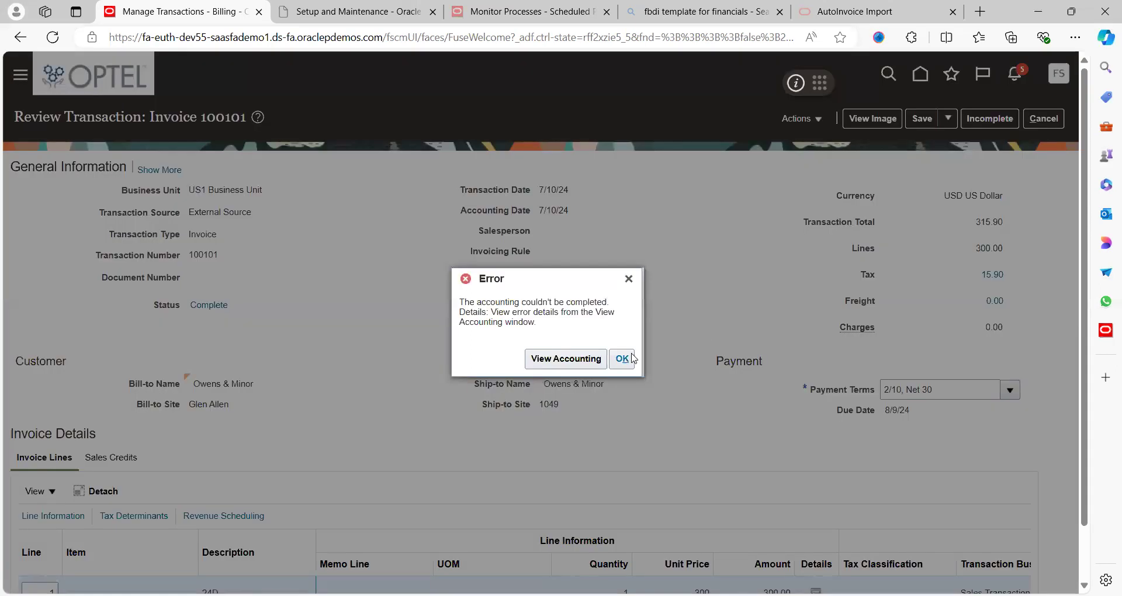
Step: Dismiss the accounting error, view the invoice's balance details in the entered currency, and close them
{"action": "left_click", "coordinate": [623, 359]}
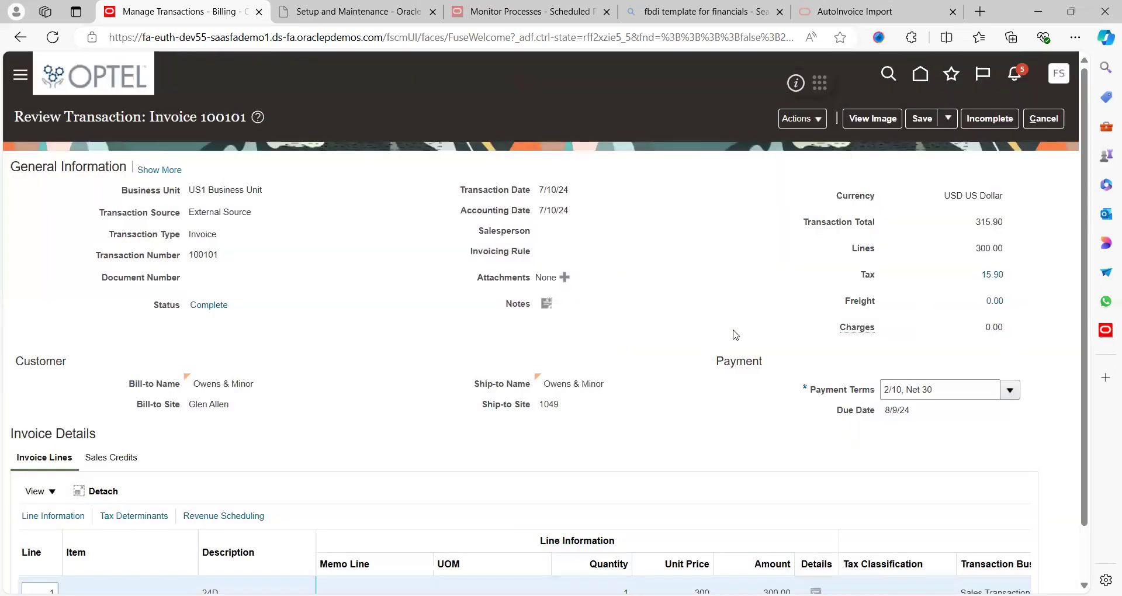
{"action": "left_click", "coordinate": [819, 121]}
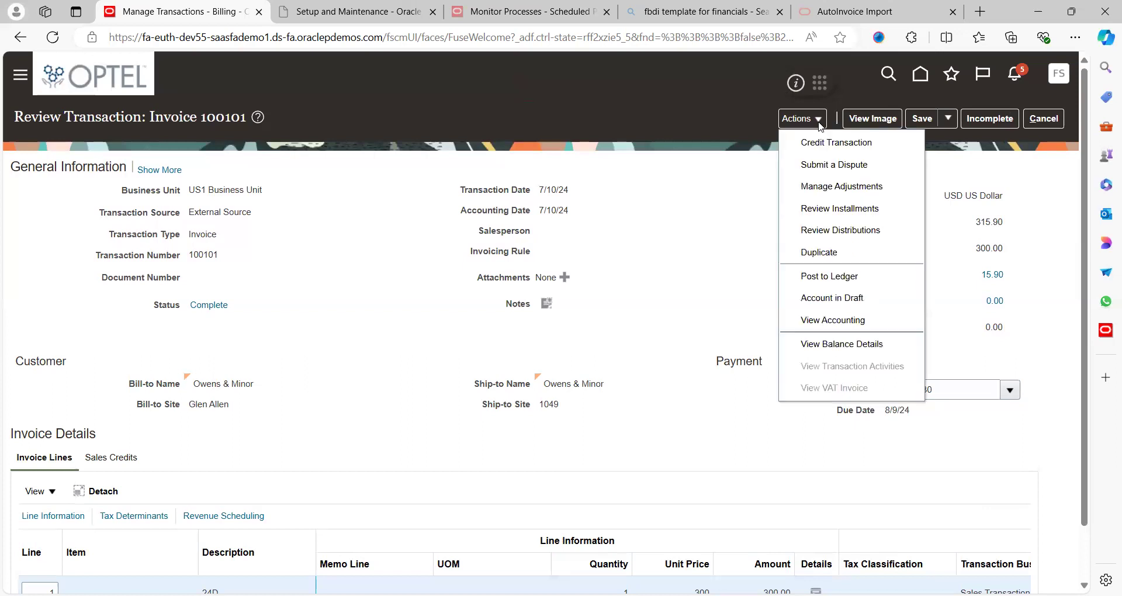
{"action": "left_click", "coordinate": [705, 291]}
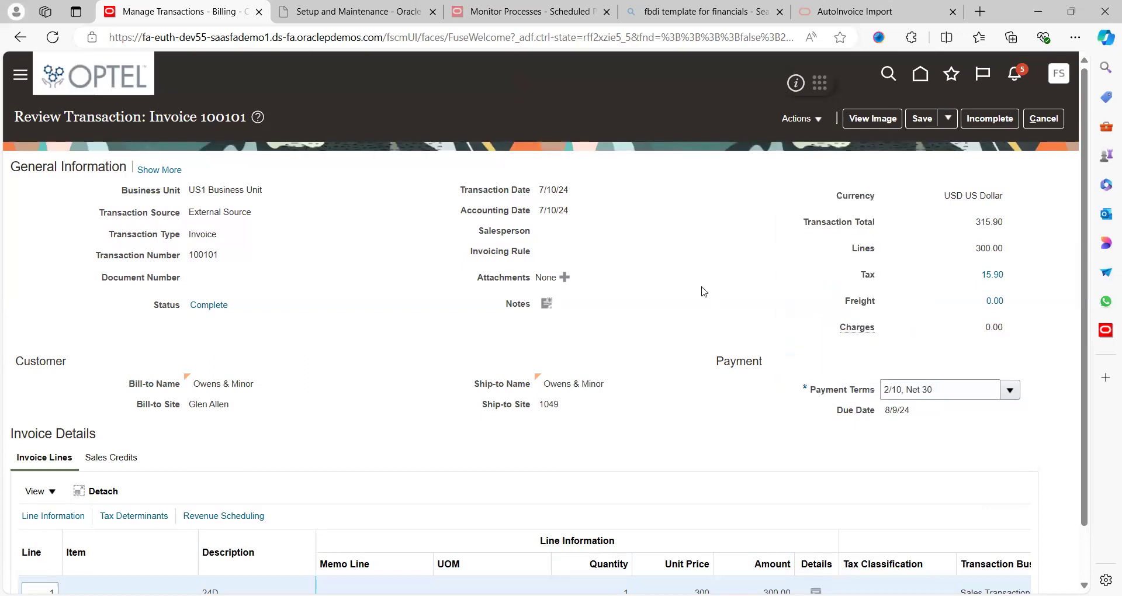
{"action": "left_click", "coordinate": [822, 117]}
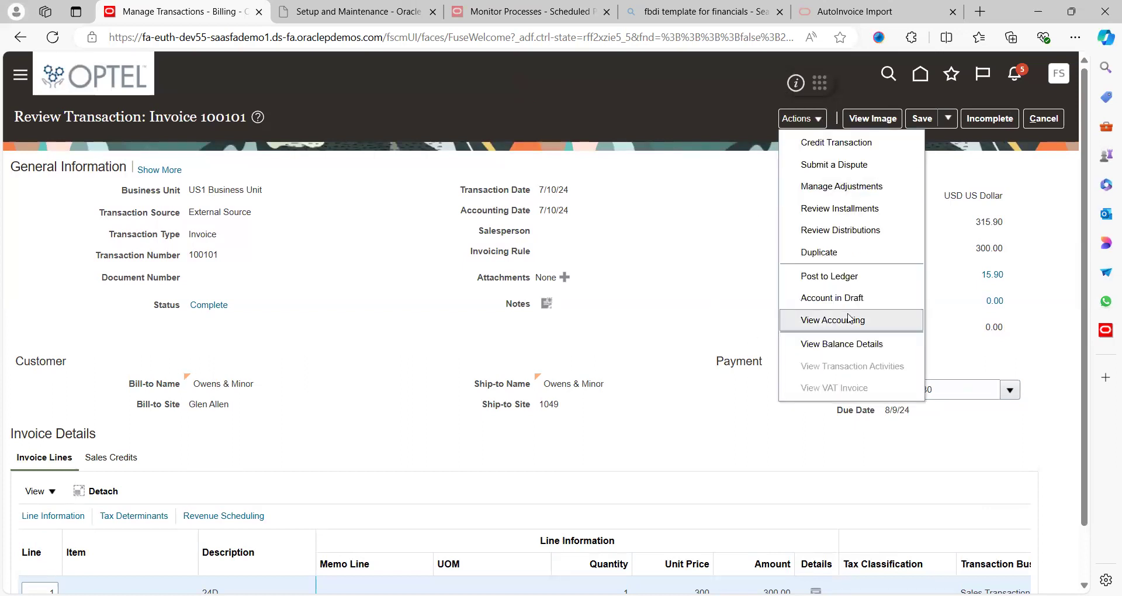
{"action": "left_click", "coordinate": [870, 344]}
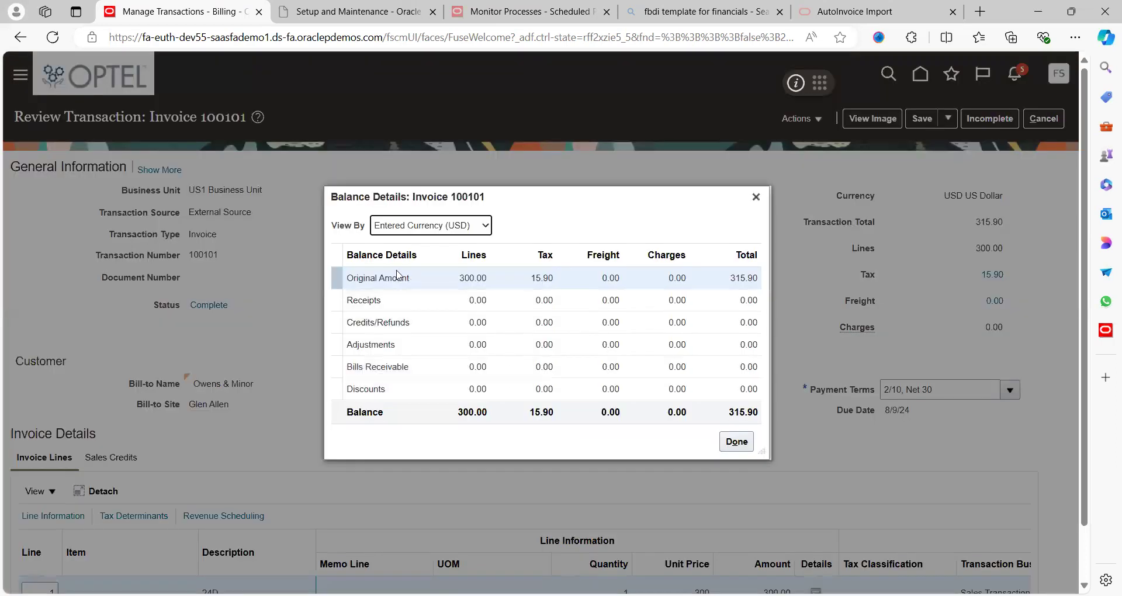
{"action": "left_click", "coordinate": [736, 442]}
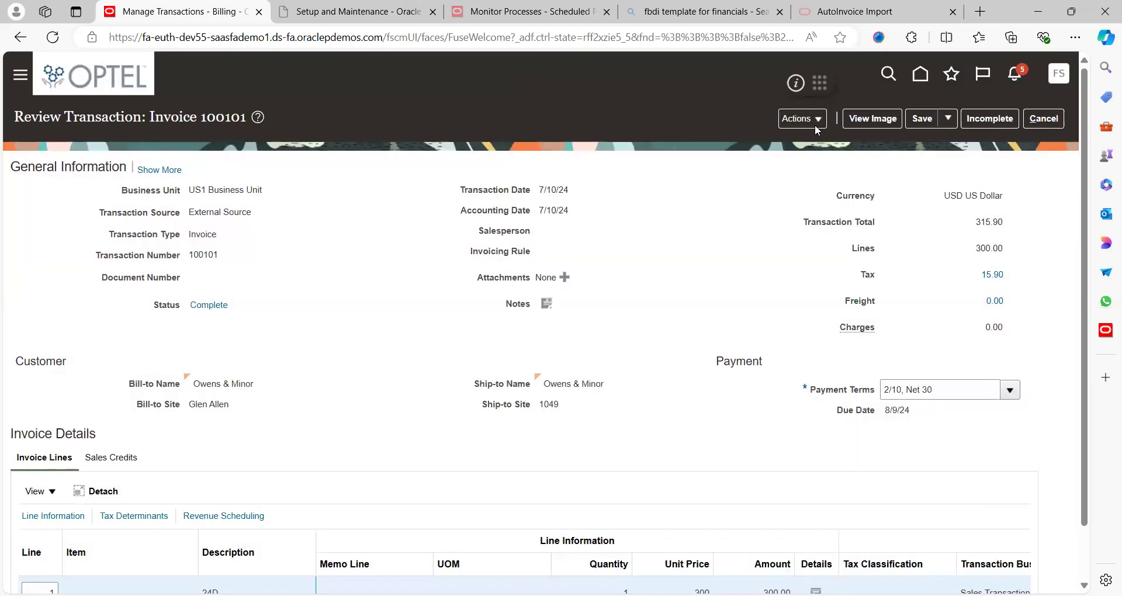
Step: Reopen the invoice's balance details to check the original amount, receipts, credits, adjustments and remaining balance, and return to the invoice
{"action": "left_click", "coordinate": [817, 121]}
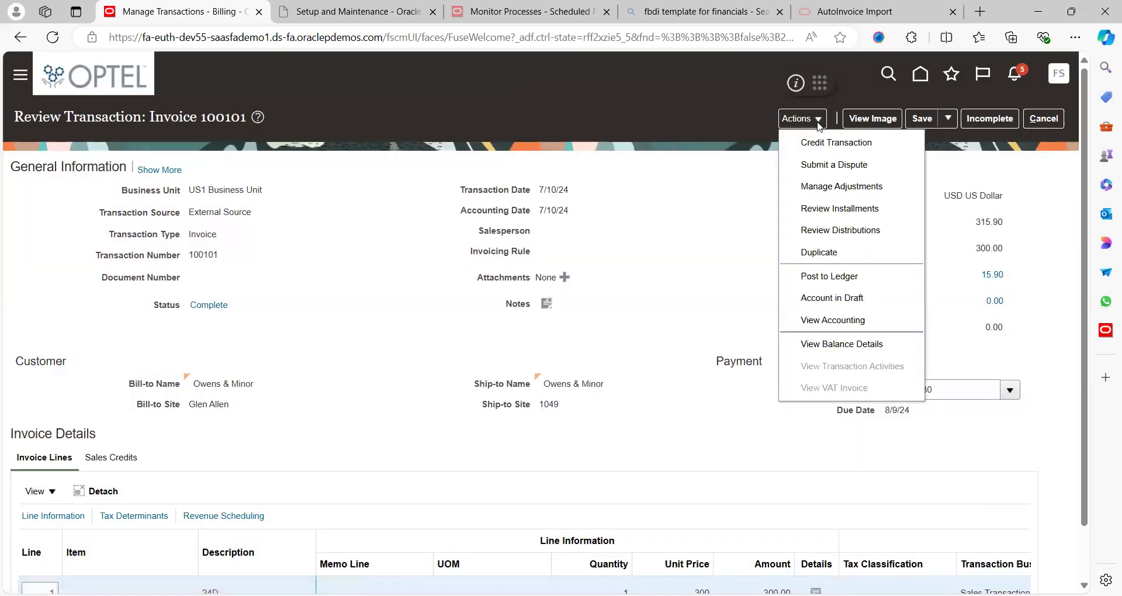
{"action": "left_click", "coordinate": [848, 351]}
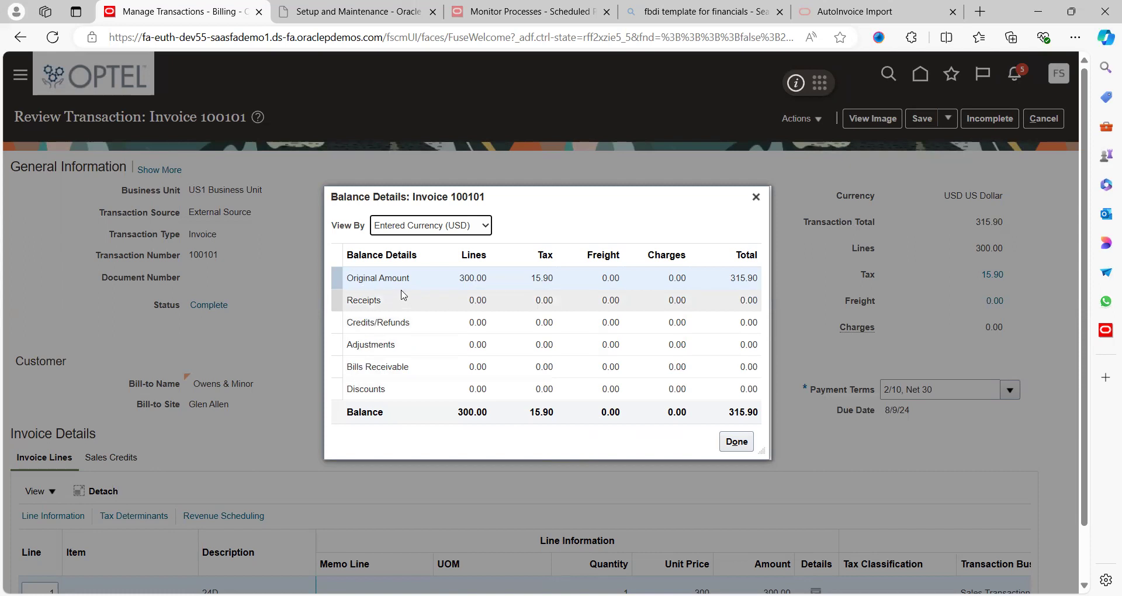
{"action": "left_click", "coordinate": [738, 448]}
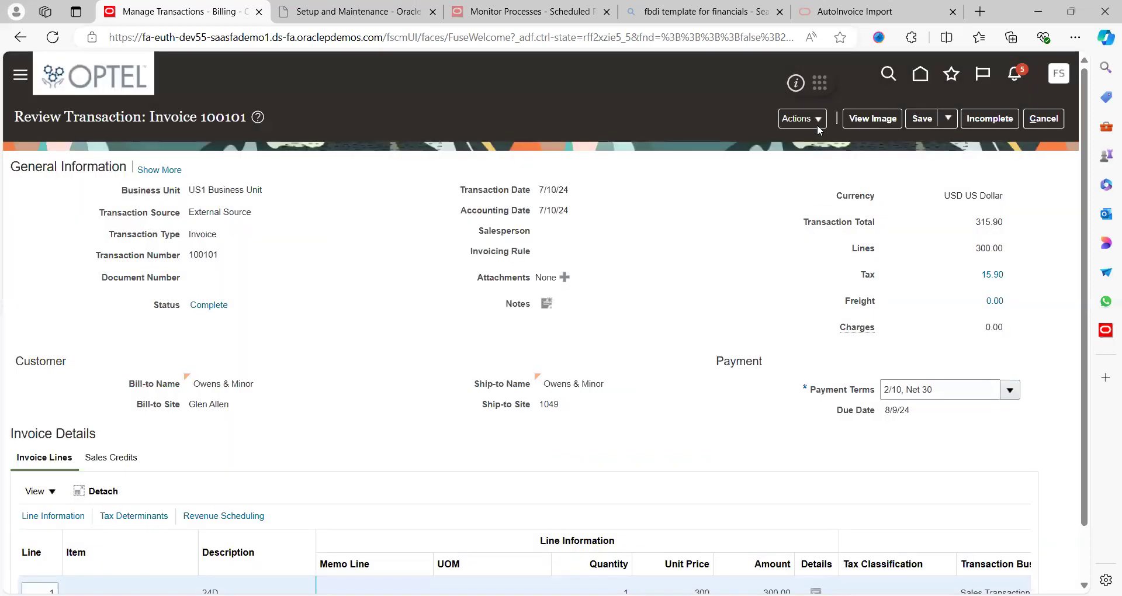
{"action": "left_click", "coordinate": [818, 124]}
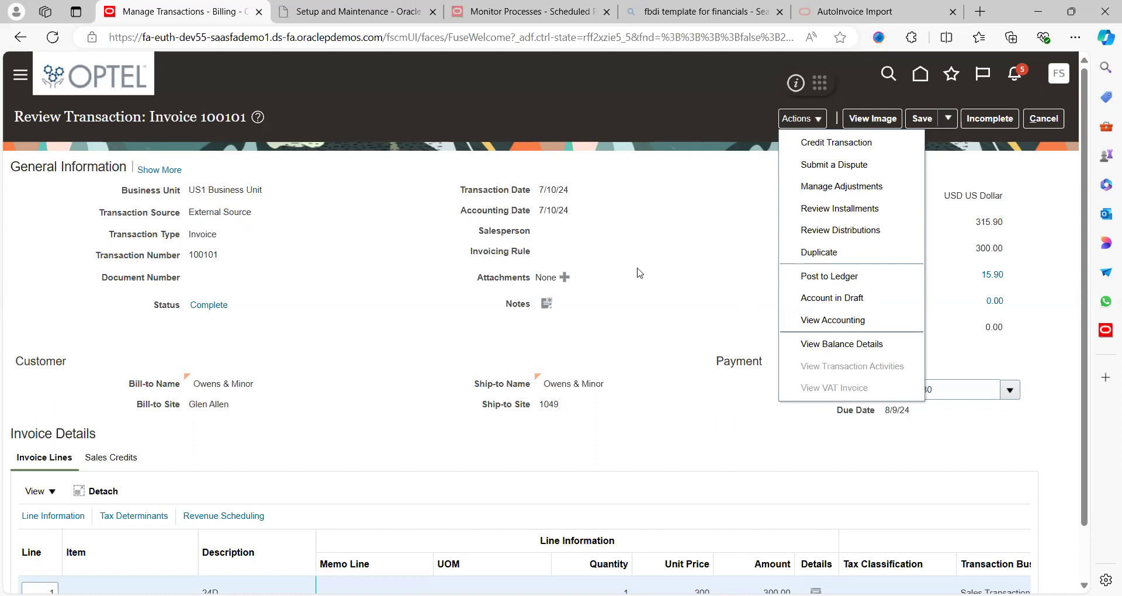
{"action": "left_click", "coordinate": [685, 270]}
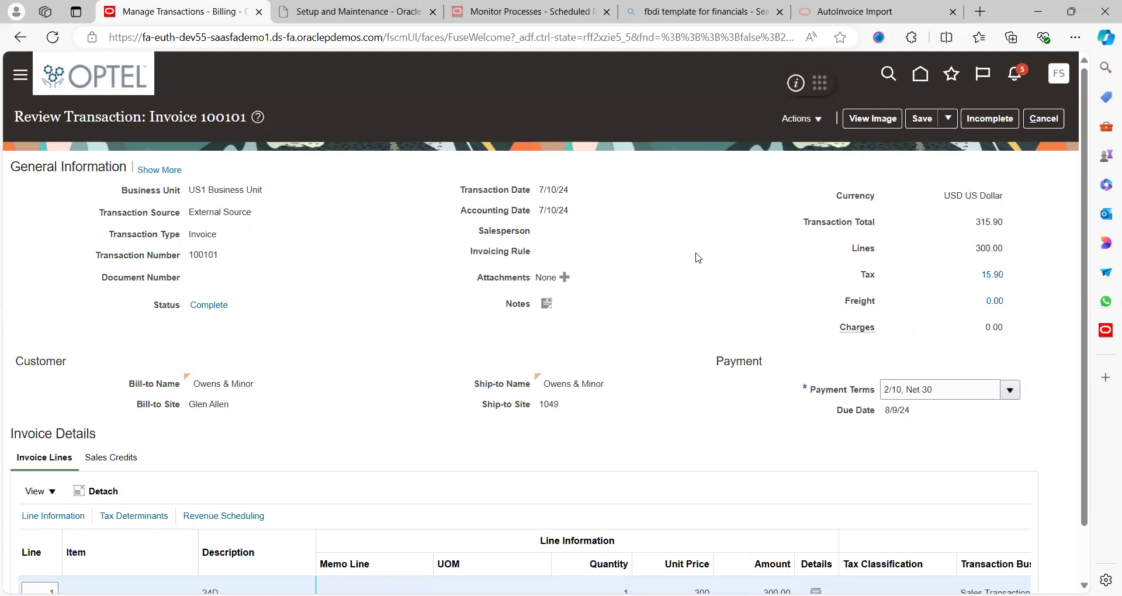
Step: Switch to the Book1 workbook in Excel, review the outline of AR transaction import steps, and return to the invoice in the browser
{"action": "key", "text": "alt+Tab"}
{"action": "key", "text": "Up"}
{"action": "key", "text": "Up"}
{"action": "key", "text": "Up"}
{"action": "key", "text": "Up"}
{"action": "key", "text": "Up"}
{"action": "key", "text": "Up"}
{"action": "key", "text": "Down"}
{"action": "key", "text": "Down"}
{"action": "key", "text": "Down"}
{"action": "key", "text": "Down"}
{"action": "key", "text": "Down"}
{"action": "key", "text": "Down"}
{"action": "key", "text": "Down"}
{"action": "key", "text": "Down"}
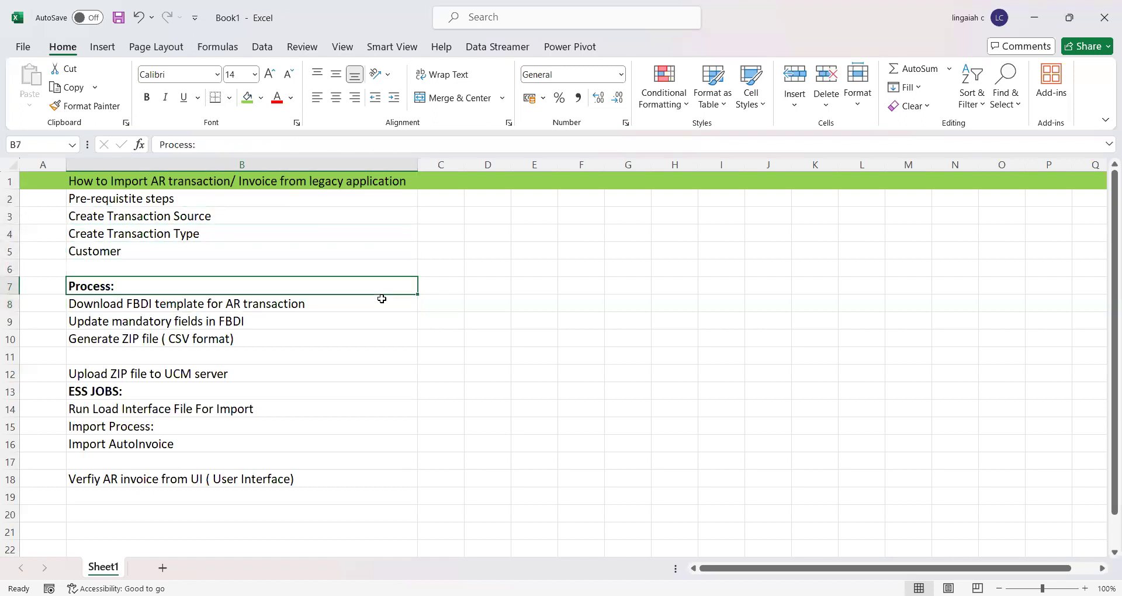
{"action": "key", "text": "Up"}
{"action": "key", "text": "Up"}
{"action": "key", "text": "Up"}
{"action": "key", "text": "Up"}
{"action": "key", "text": "Up"}
{"action": "key", "text": "Up"}
{"action": "key", "text": "Up"}
{"action": "key", "text": "Up"}
{"action": "key", "text": "Up"}
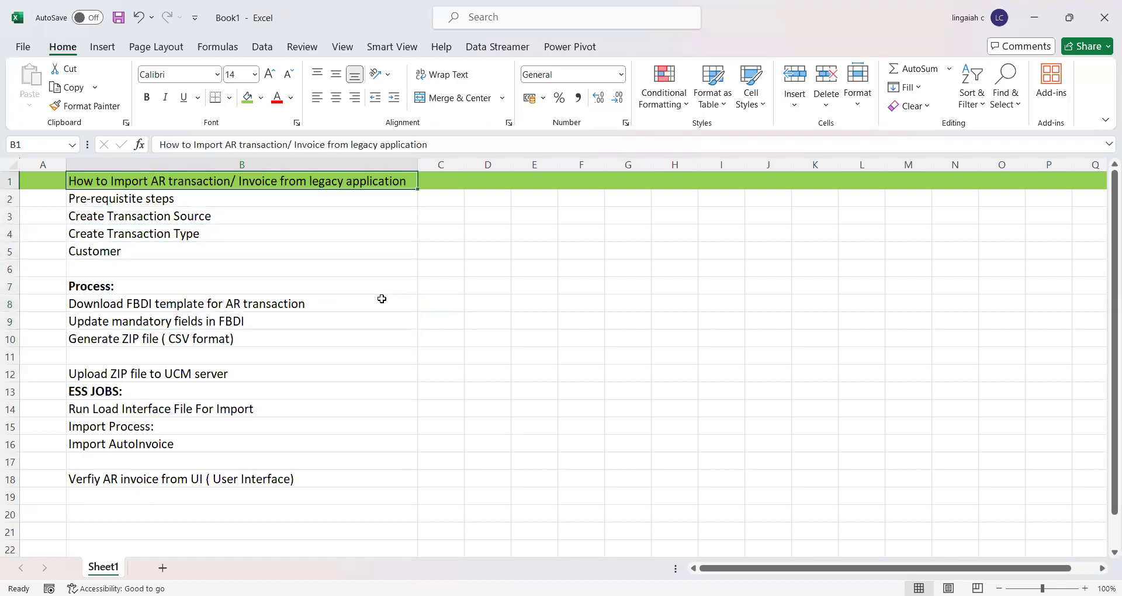
{"action": "key", "text": "Up"}
{"action": "key", "text": "Down"}
{"action": "key", "text": "Up"}
{"action": "key", "text": "Down"}
{"action": "key", "text": "Up"}
{"action": "key", "text": "alt+Tab"}
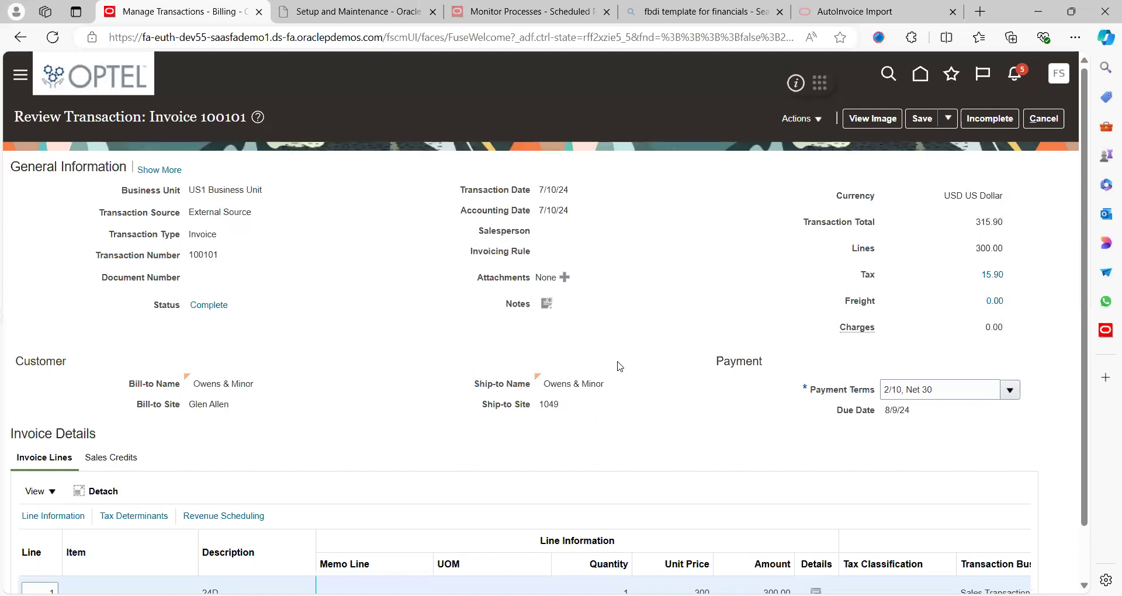